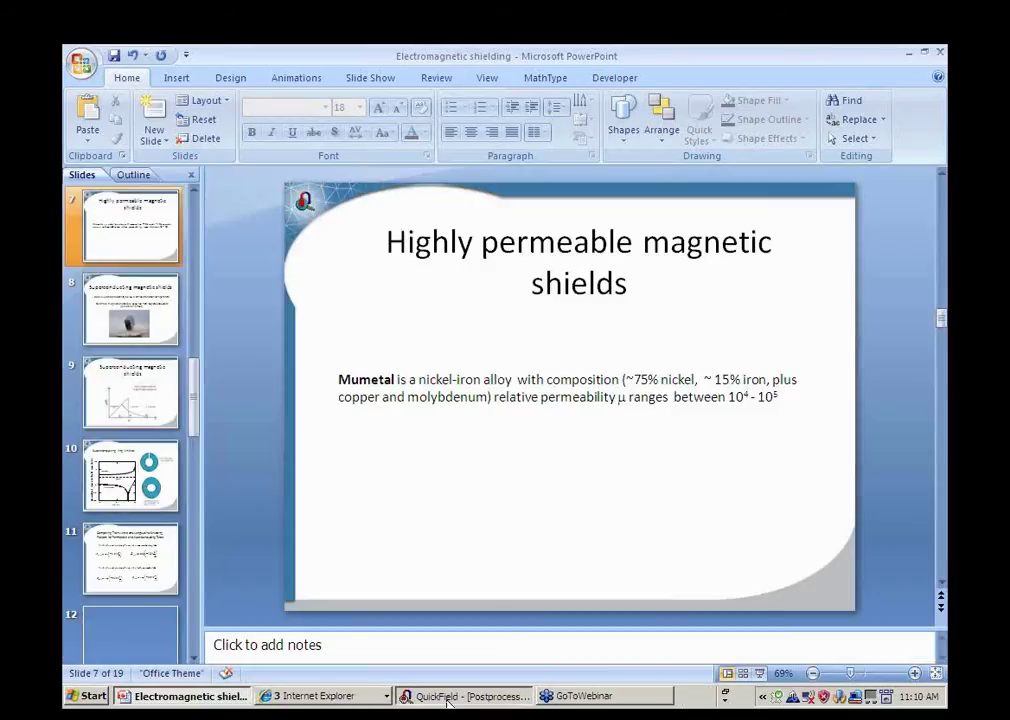
- Open the Iron_sphere geometry from the project tree and zoom to fit the meshed shell and air box
click(448, 700)
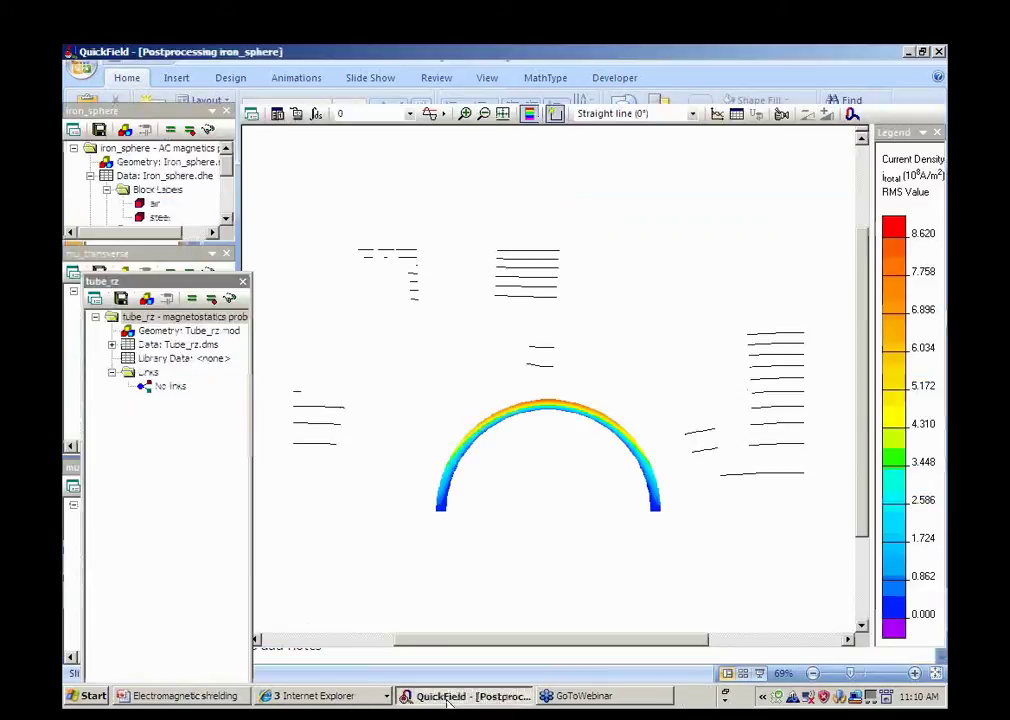
double_click(164, 152)
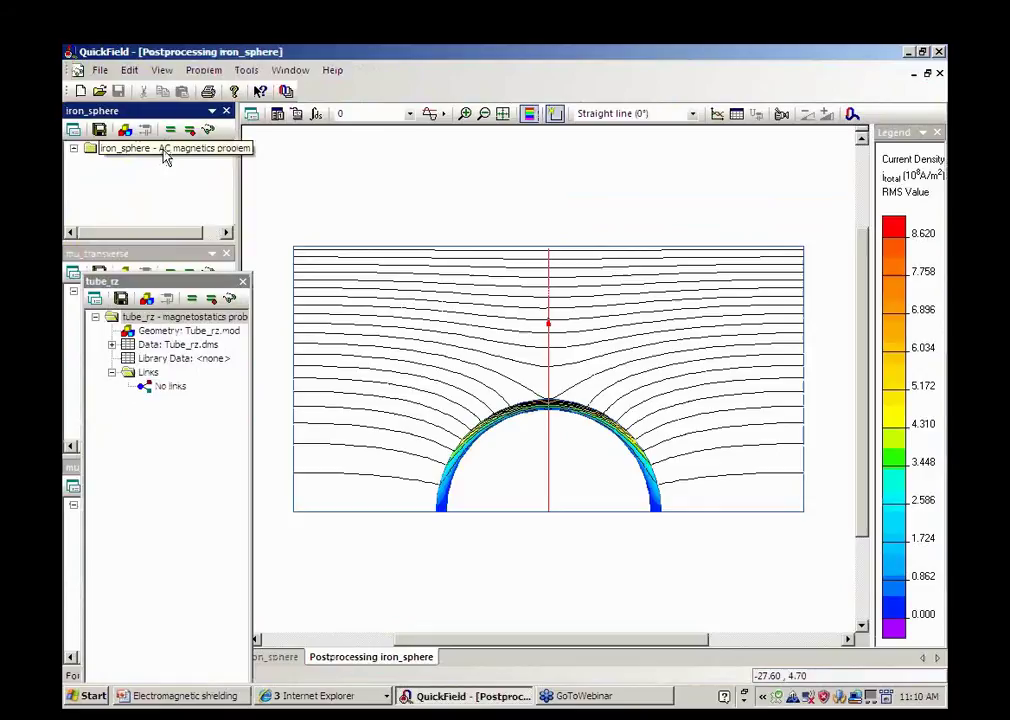
double_click(164, 152)
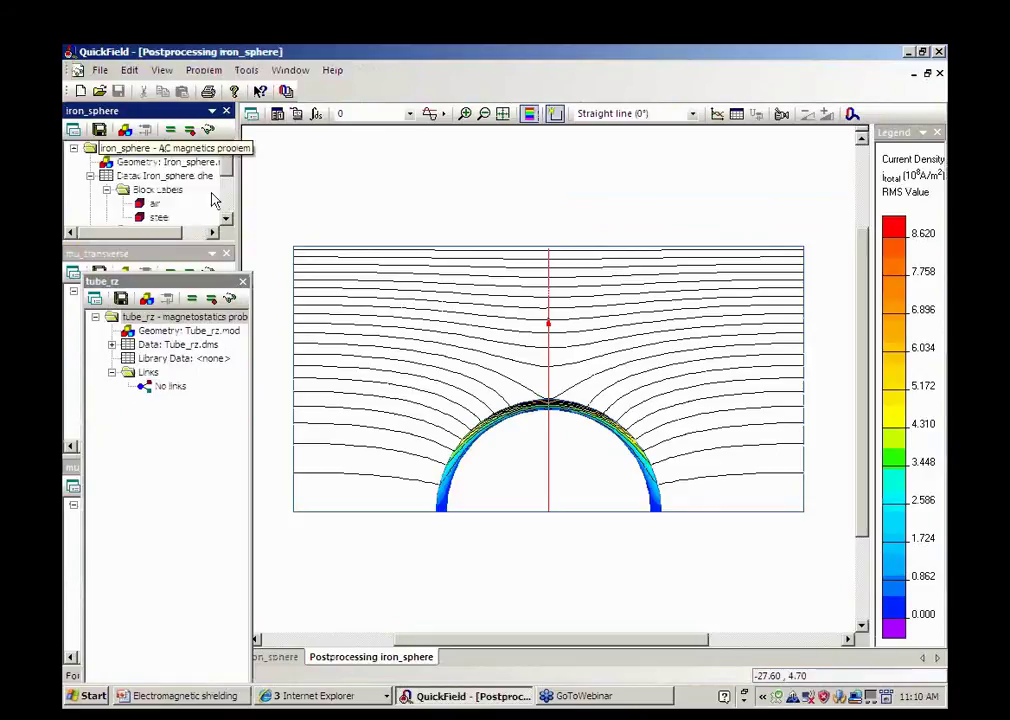
double_click(162, 163)
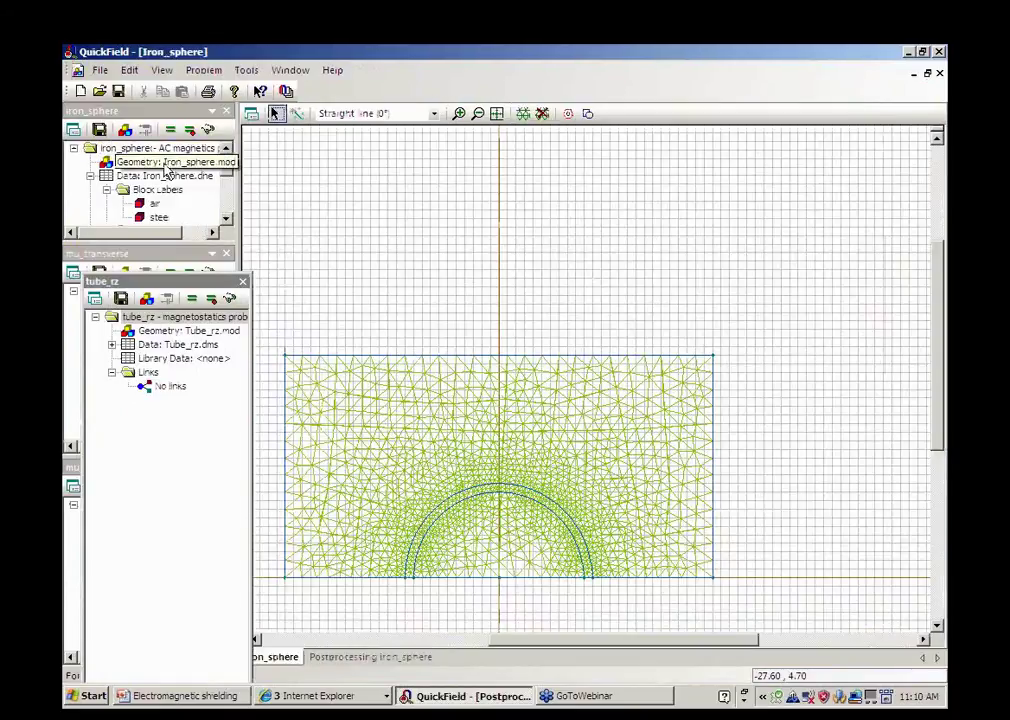
click(496, 114)
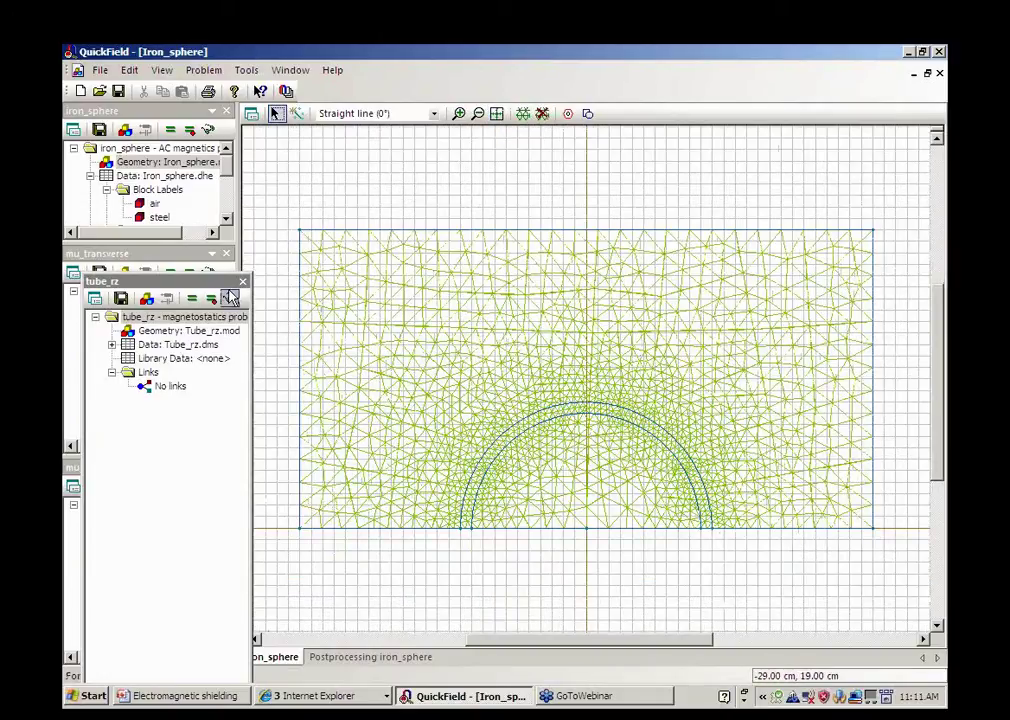
click(147, 206)
click(148, 205)
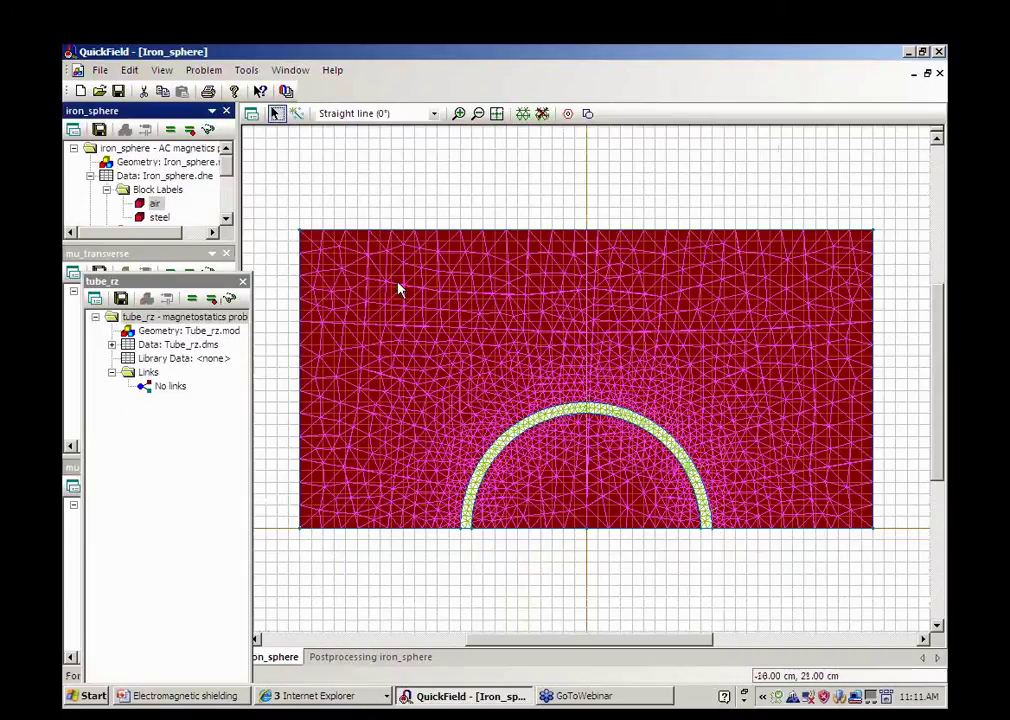
double_click(397, 286)
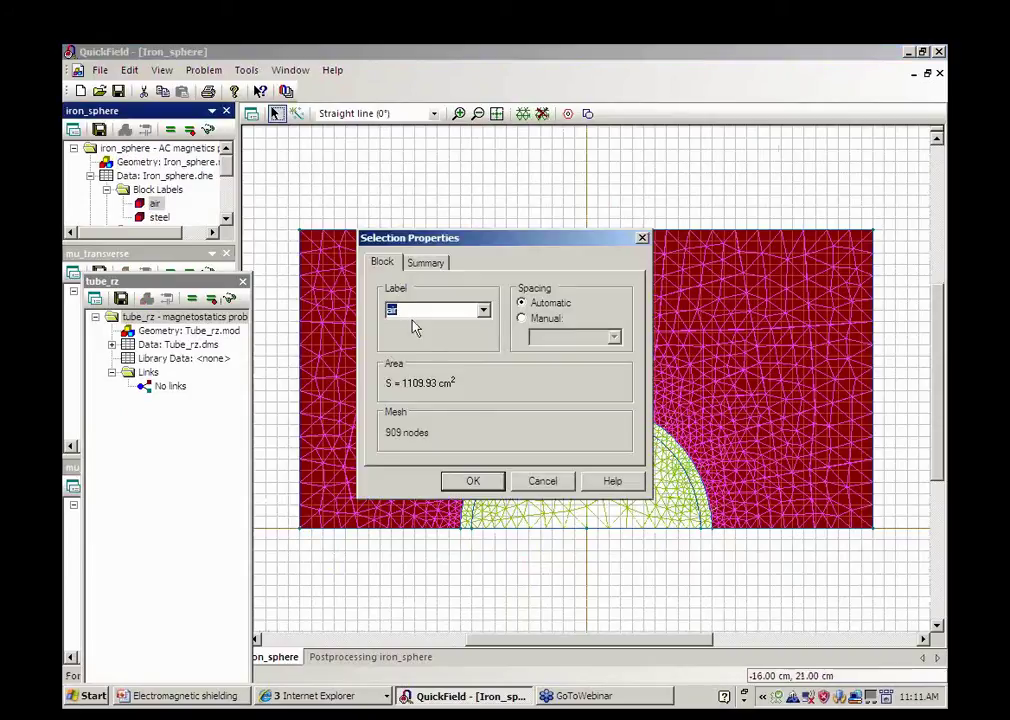
click(464, 479)
double_click(148, 204)
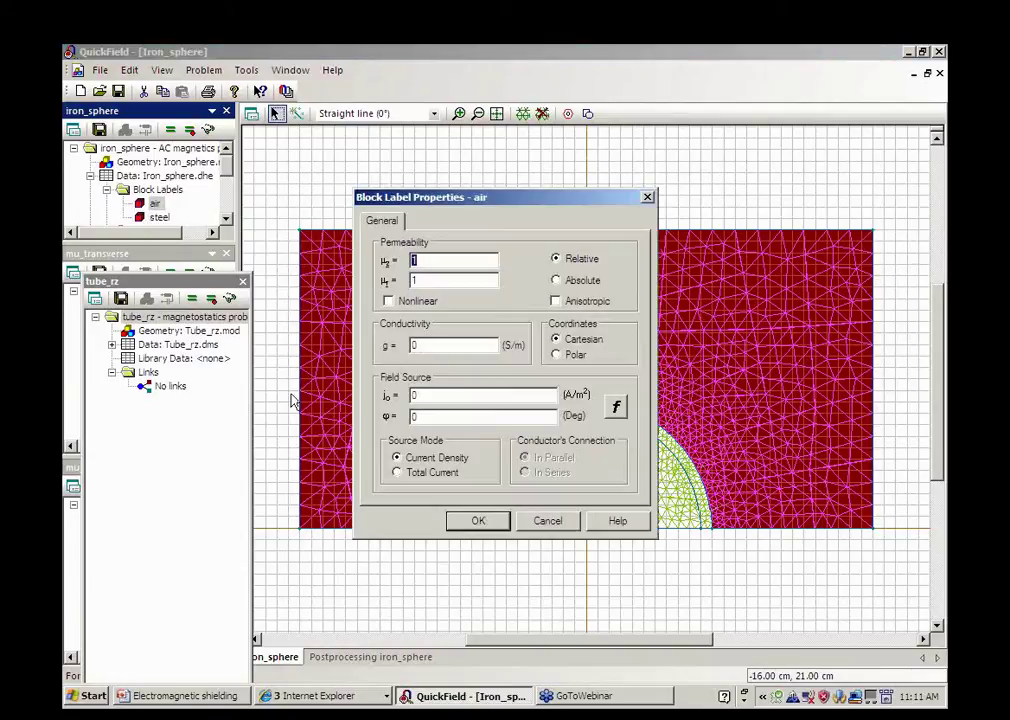
click(472, 523)
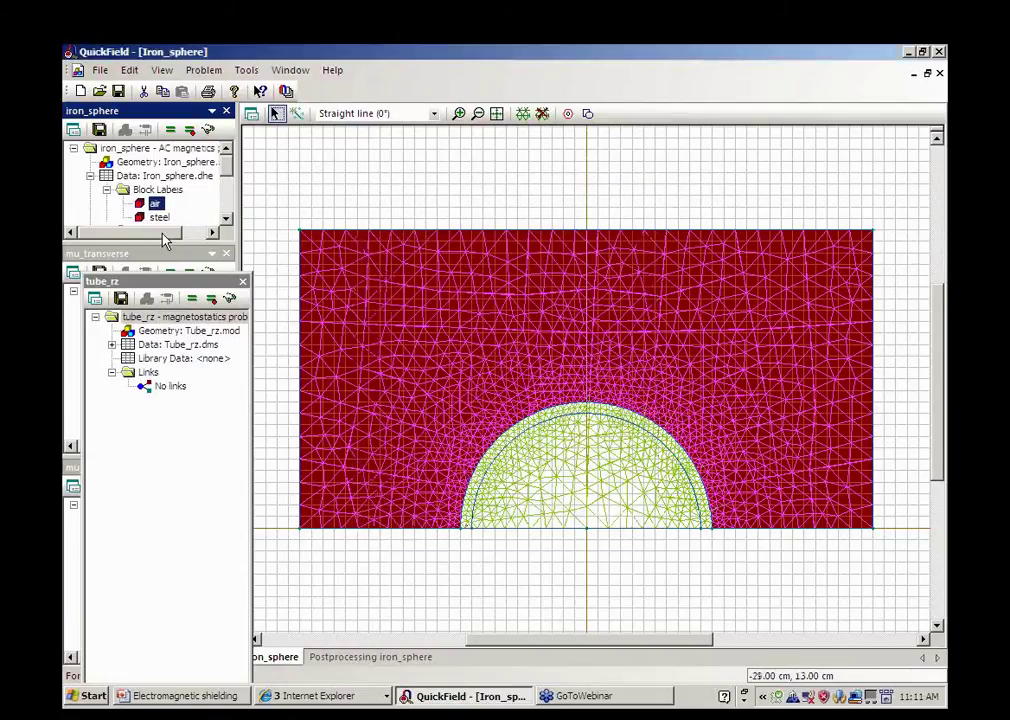
double_click(160, 217)
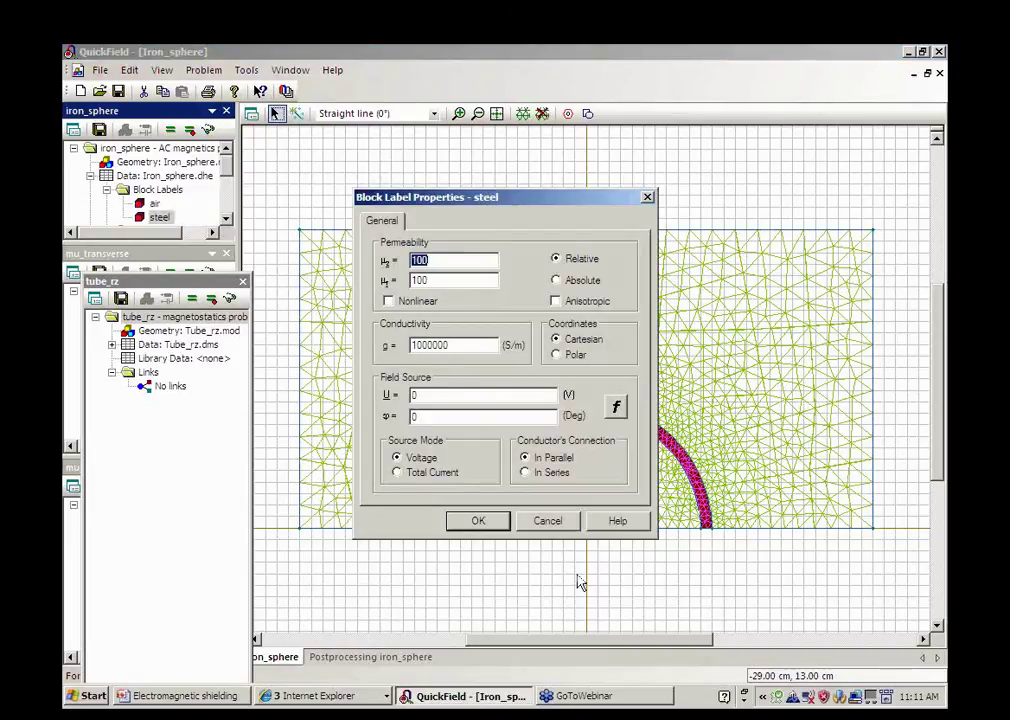
click(480, 521)
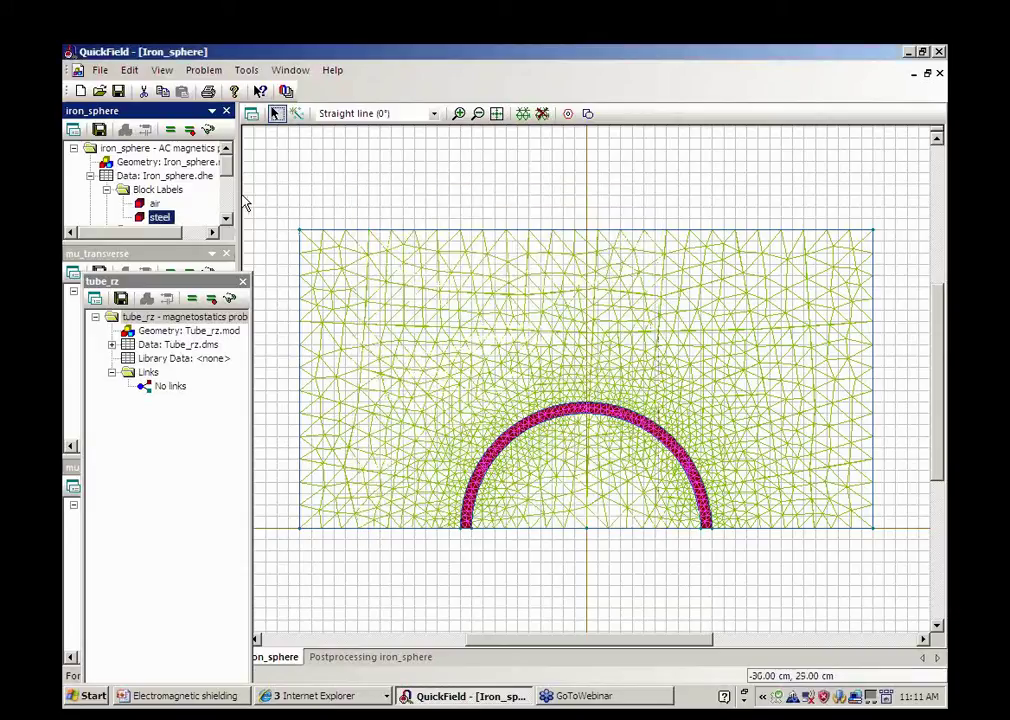
click(135, 148)
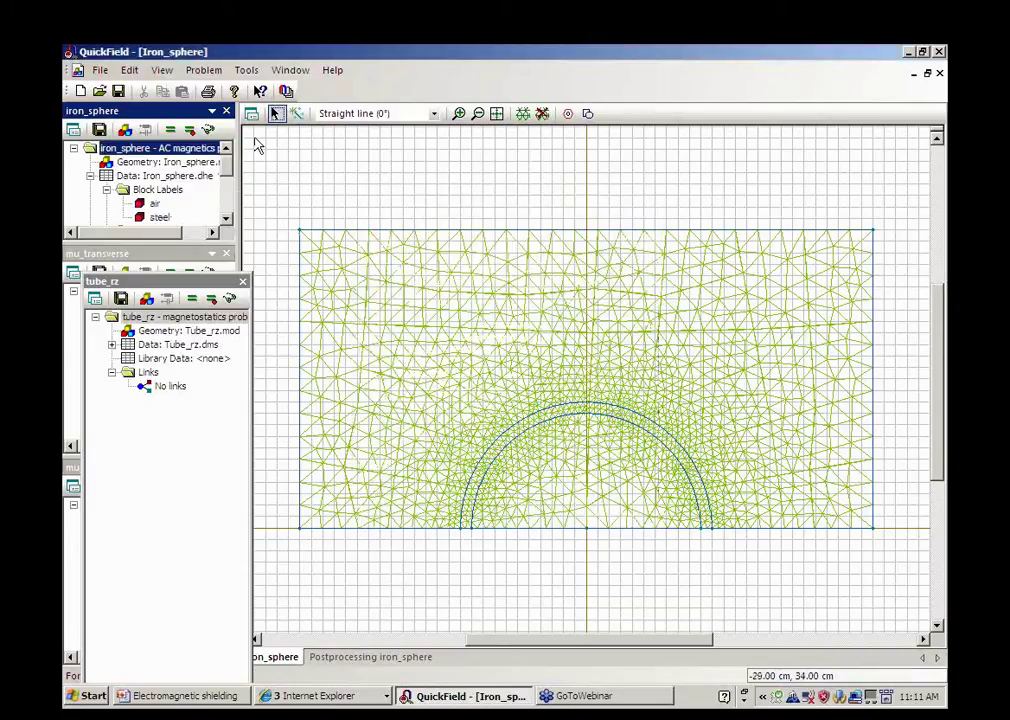
click(203, 70)
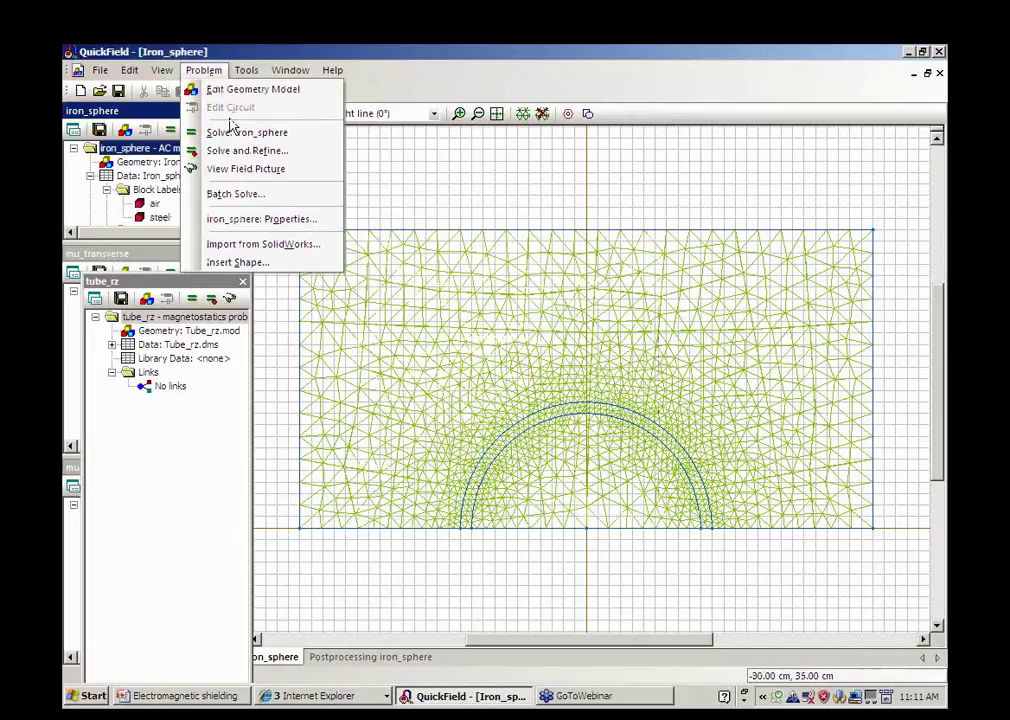
click(262, 219)
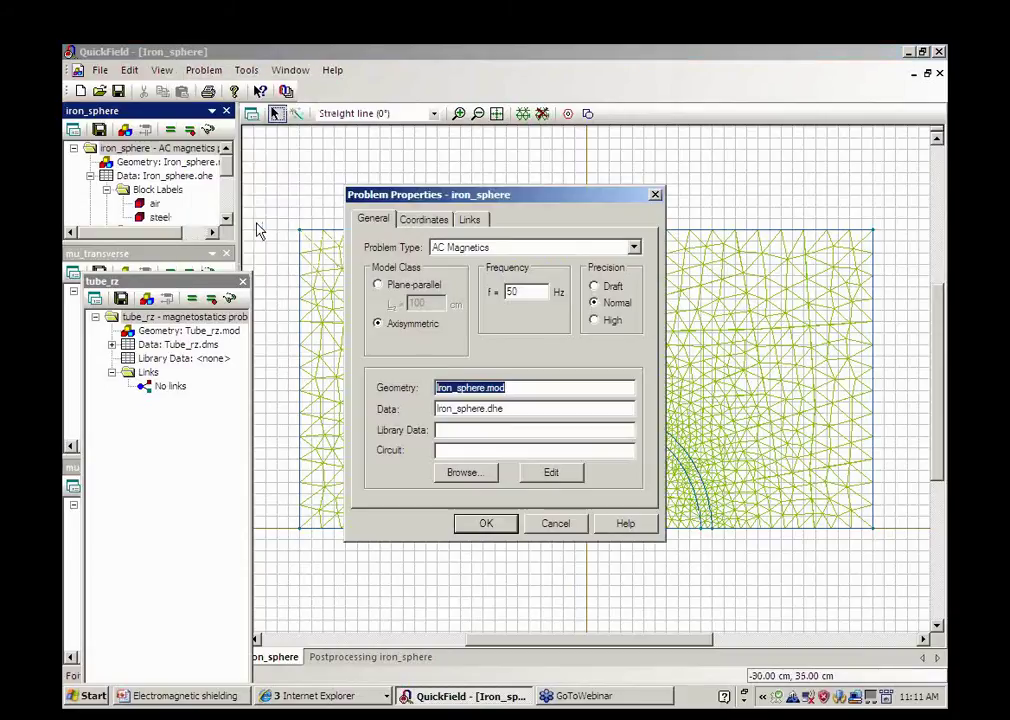
click(479, 525)
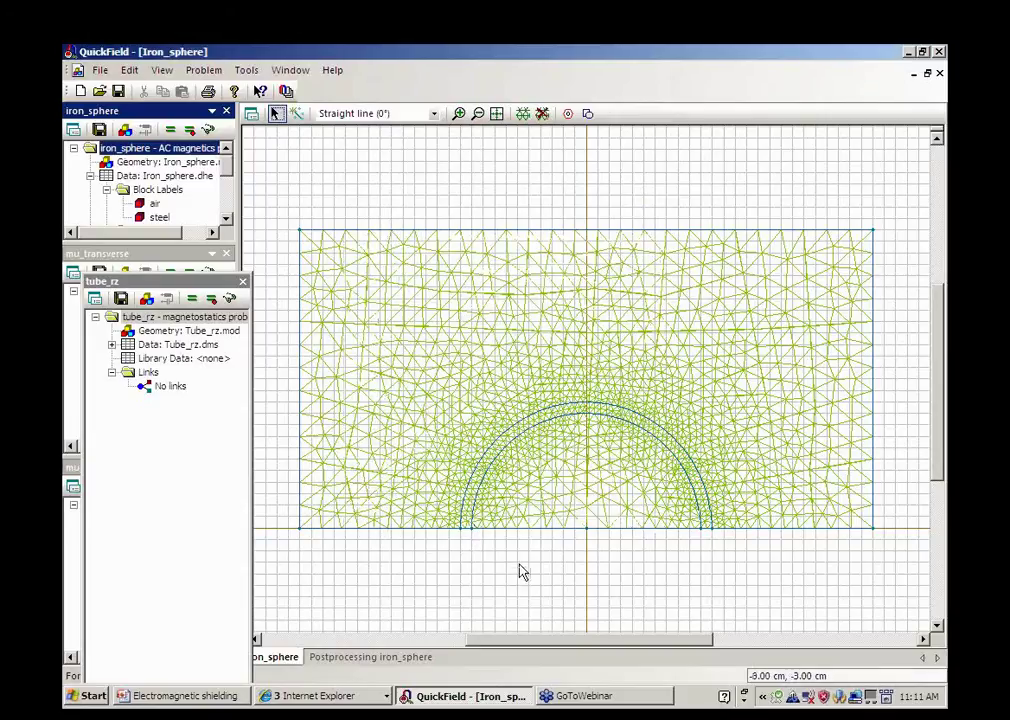
- Review the boundary conditions of the left and right edge labels
scroll(178, 178, down, 1)
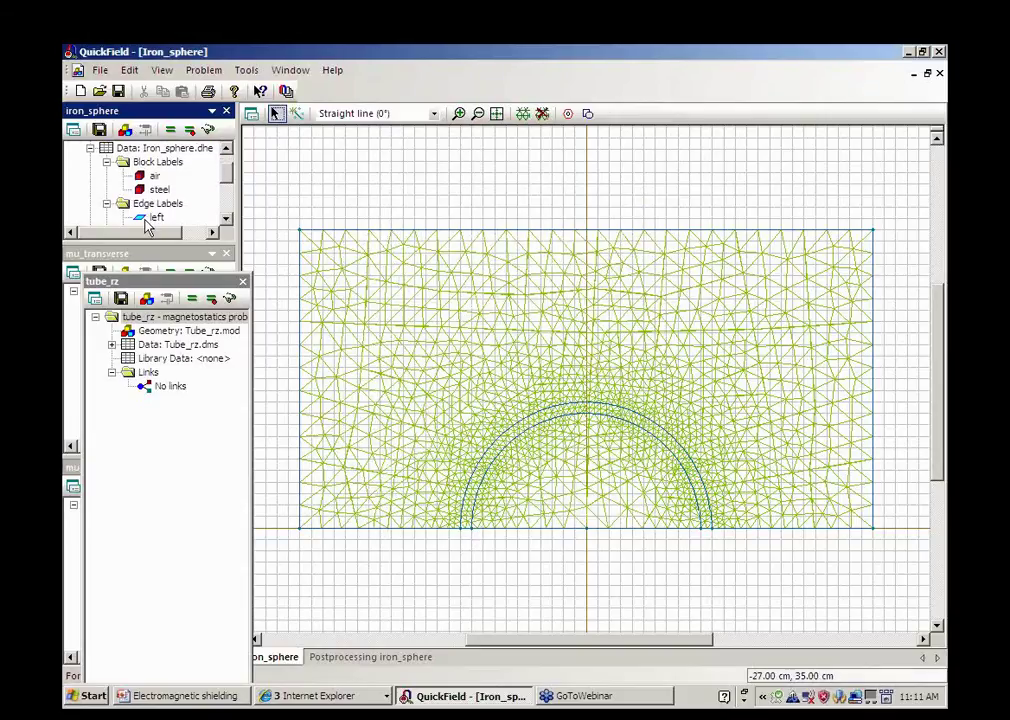
scroll(178, 175, down, 2)
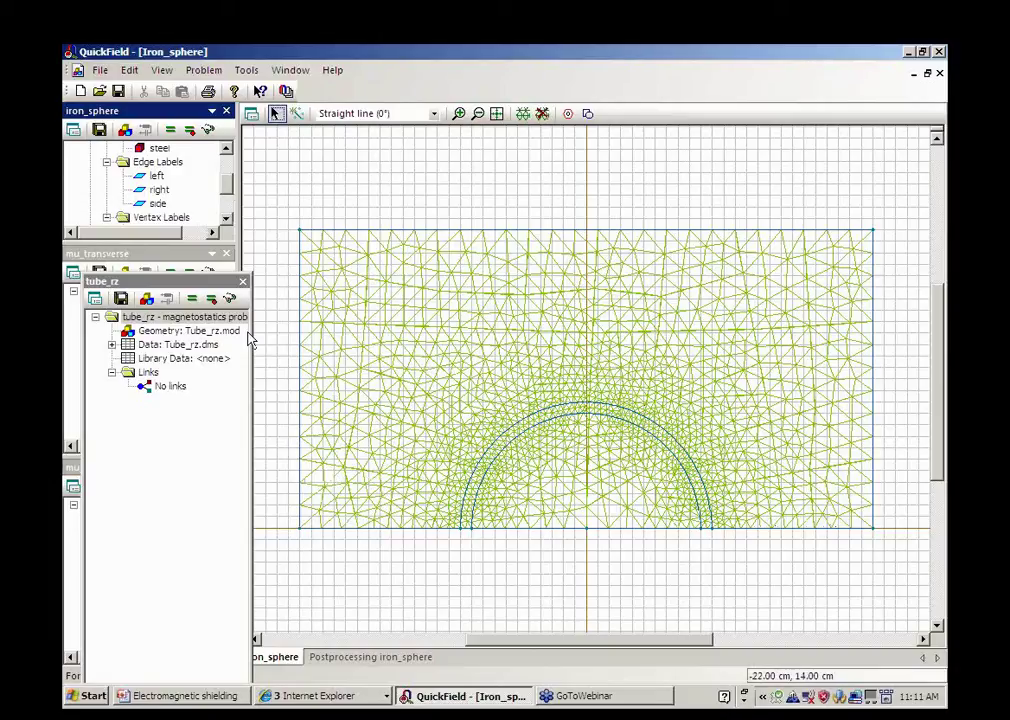
click(158, 177)
double_click(158, 177)
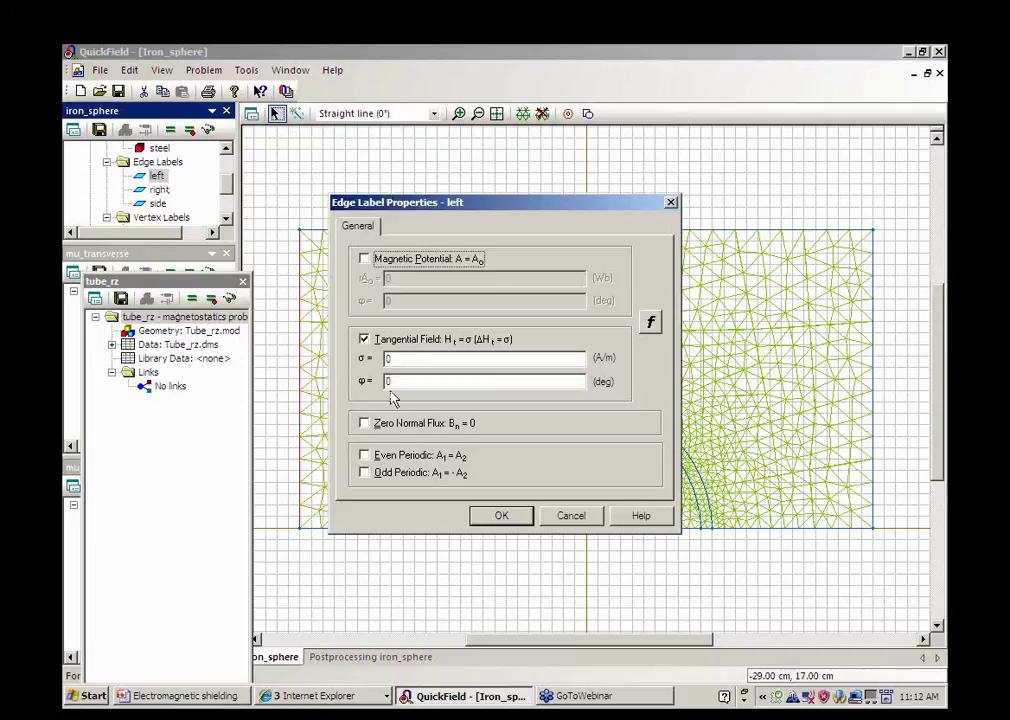
click(503, 516)
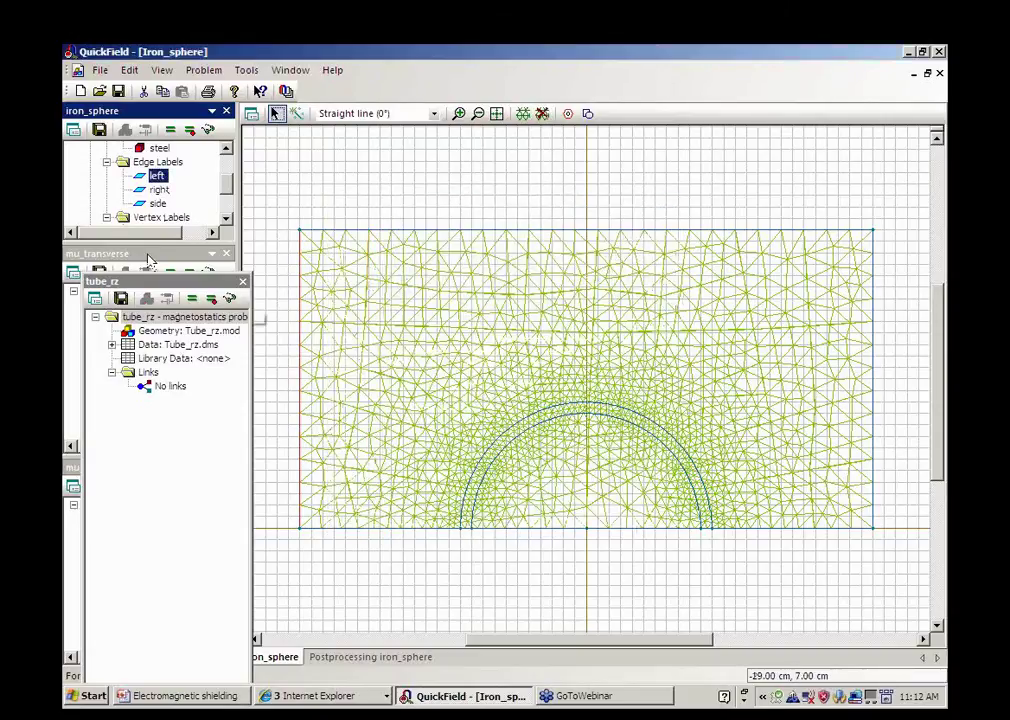
click(160, 190)
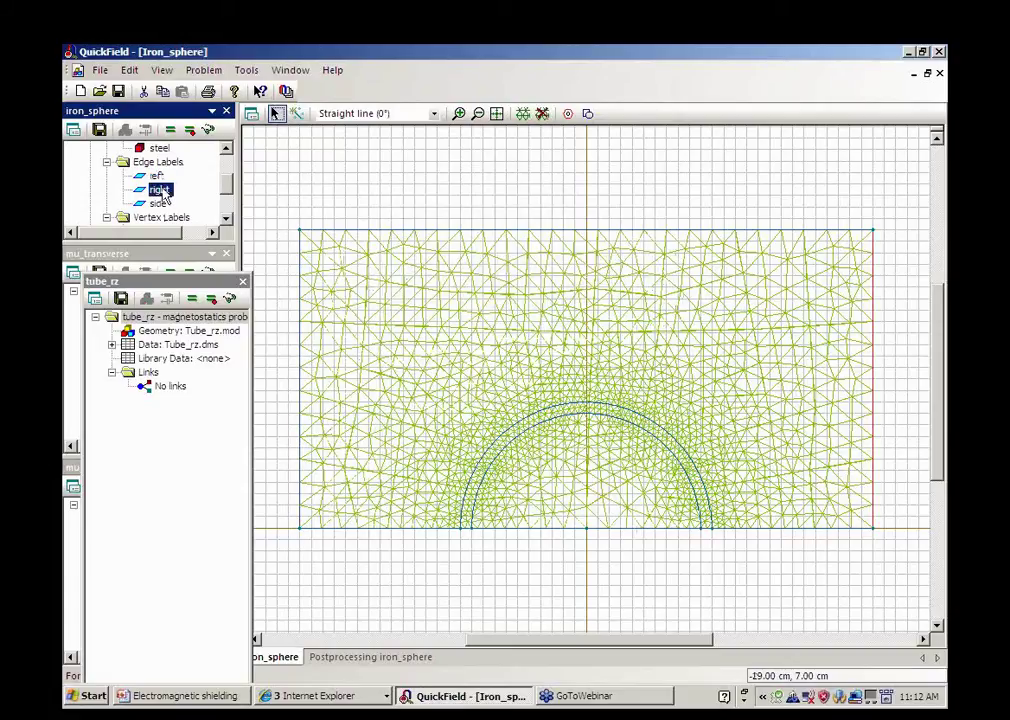
double_click(161, 191)
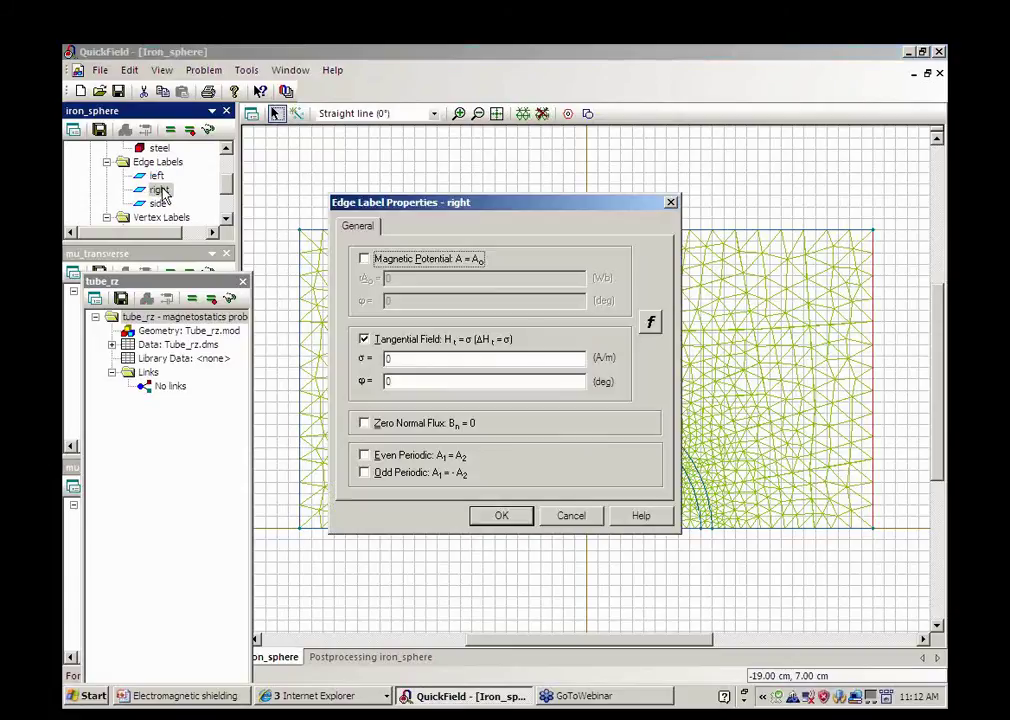
click(486, 521)
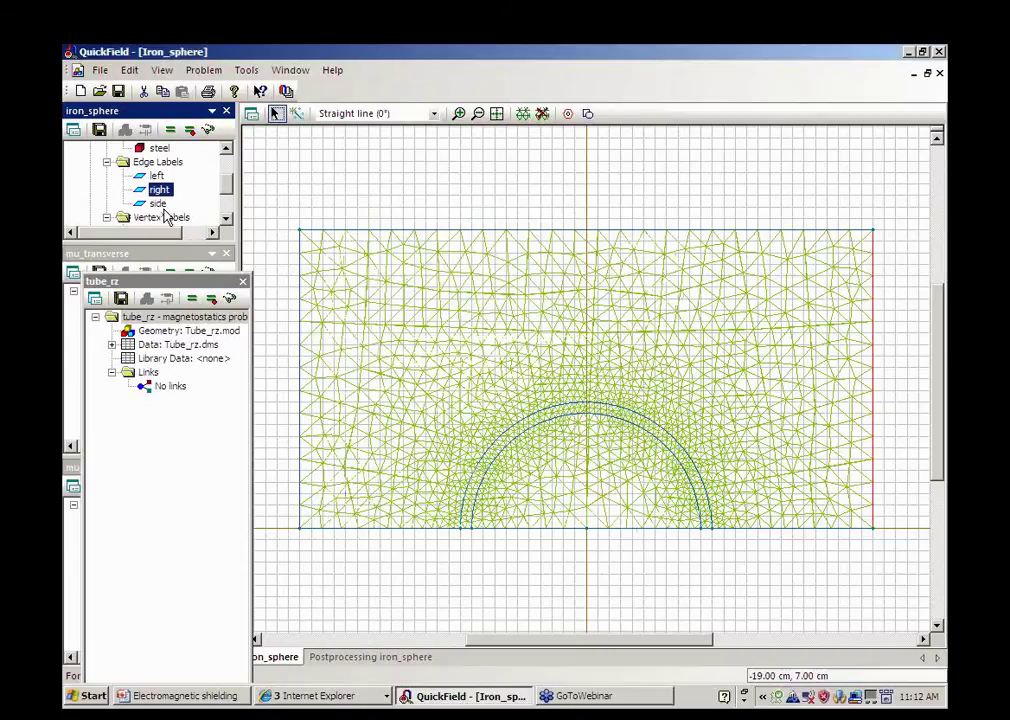
- Review the side edge boundary conditions, then view the iron_sphere field picture
click(160, 205)
double_click(160, 205)
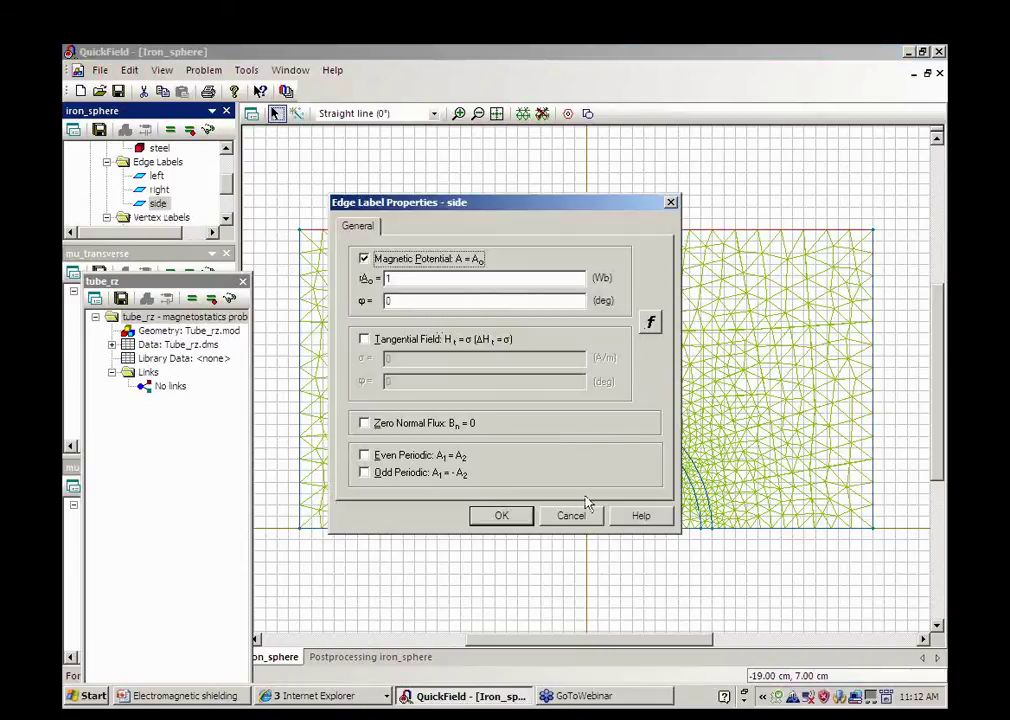
click(519, 527)
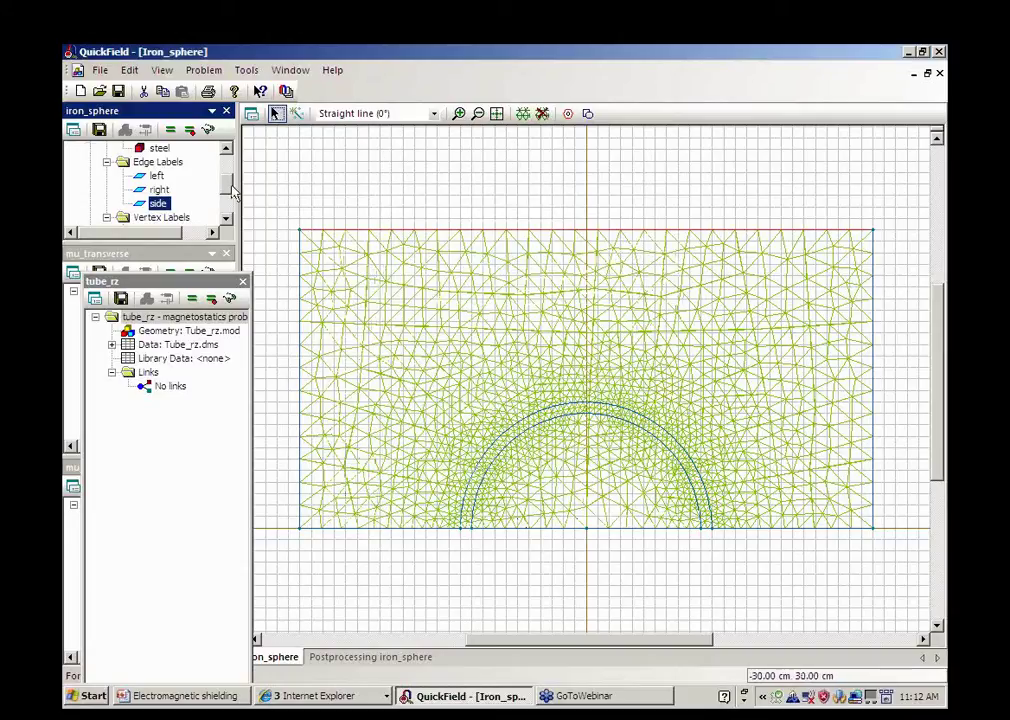
click(228, 149)
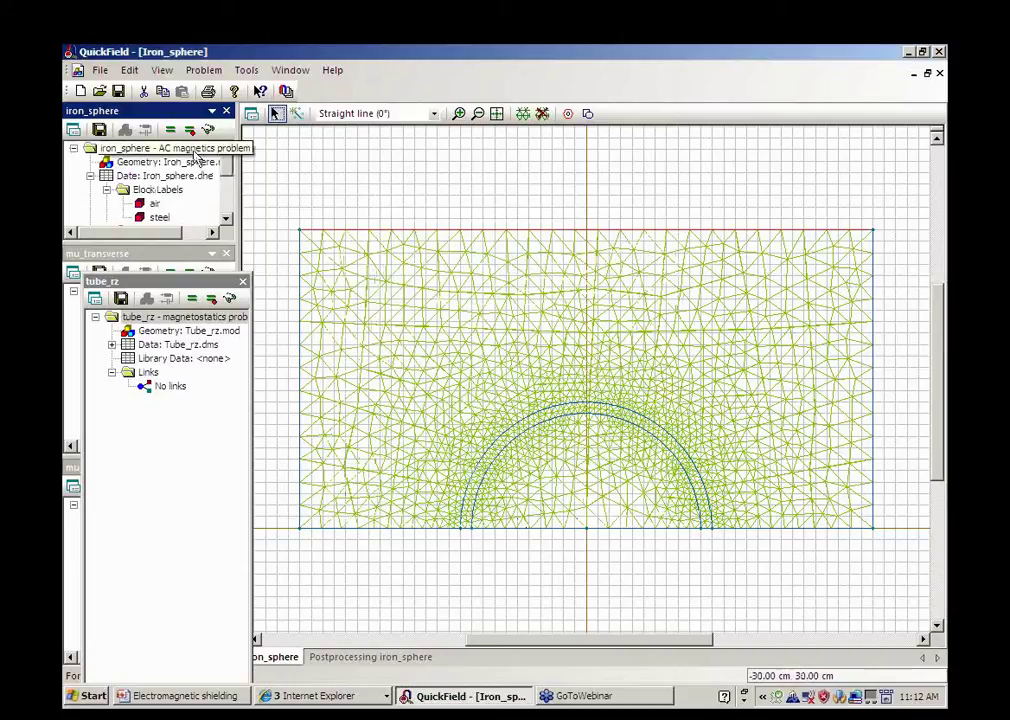
click(208, 131)
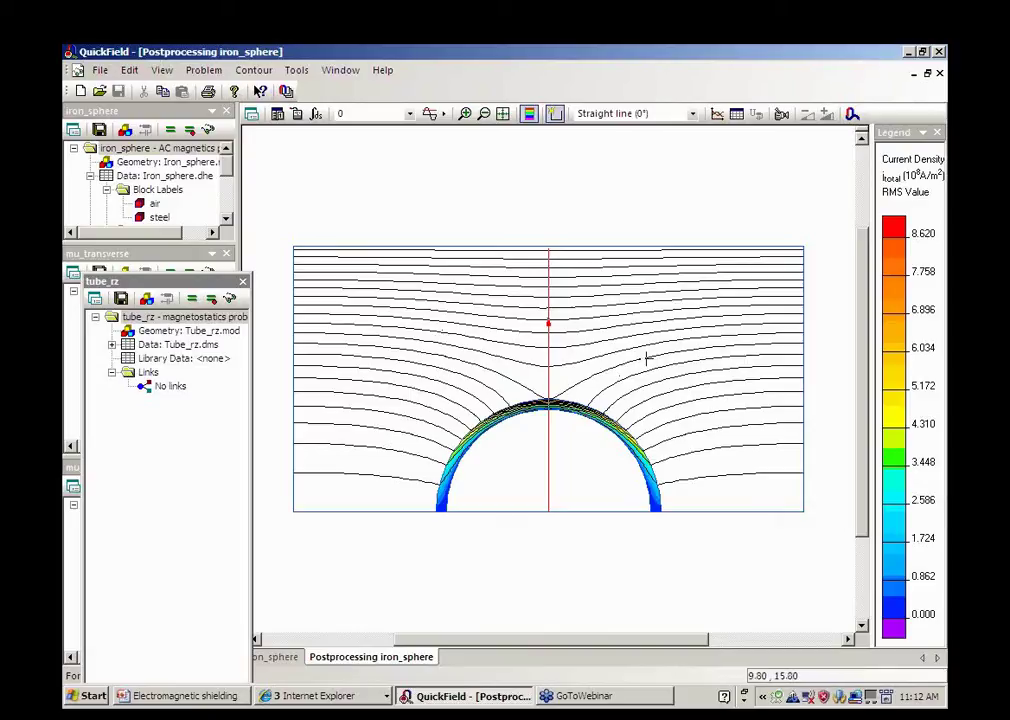
- Overlay a Flux Density B vector plot, snapshot at given phase, on the iron sphere field picture
right_click(600, 335)
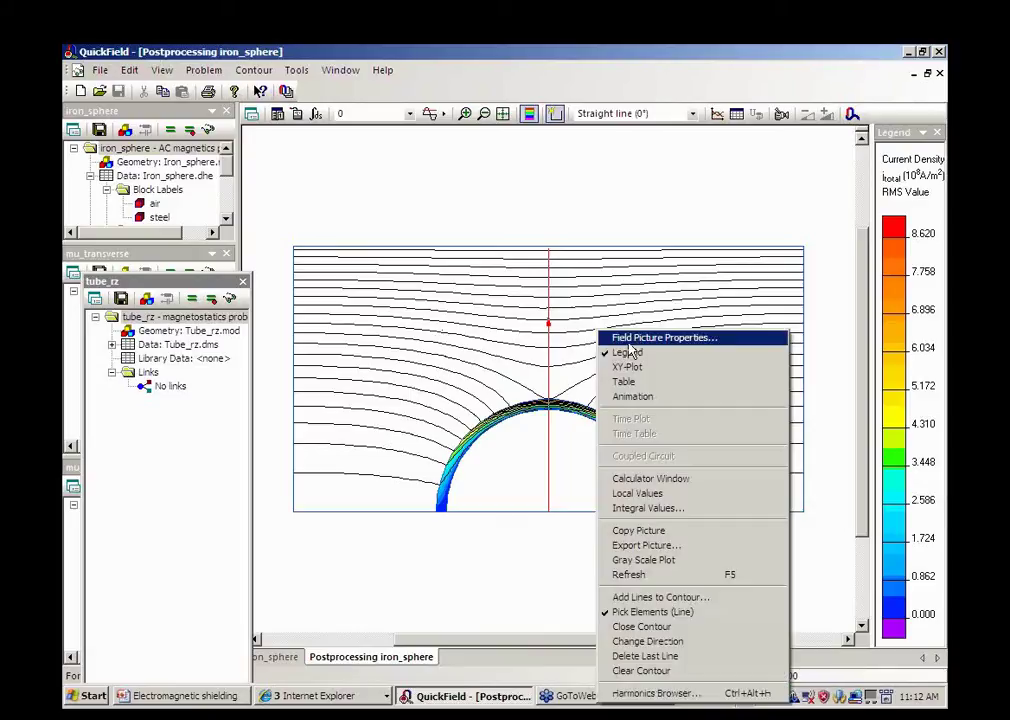
key(Escape)
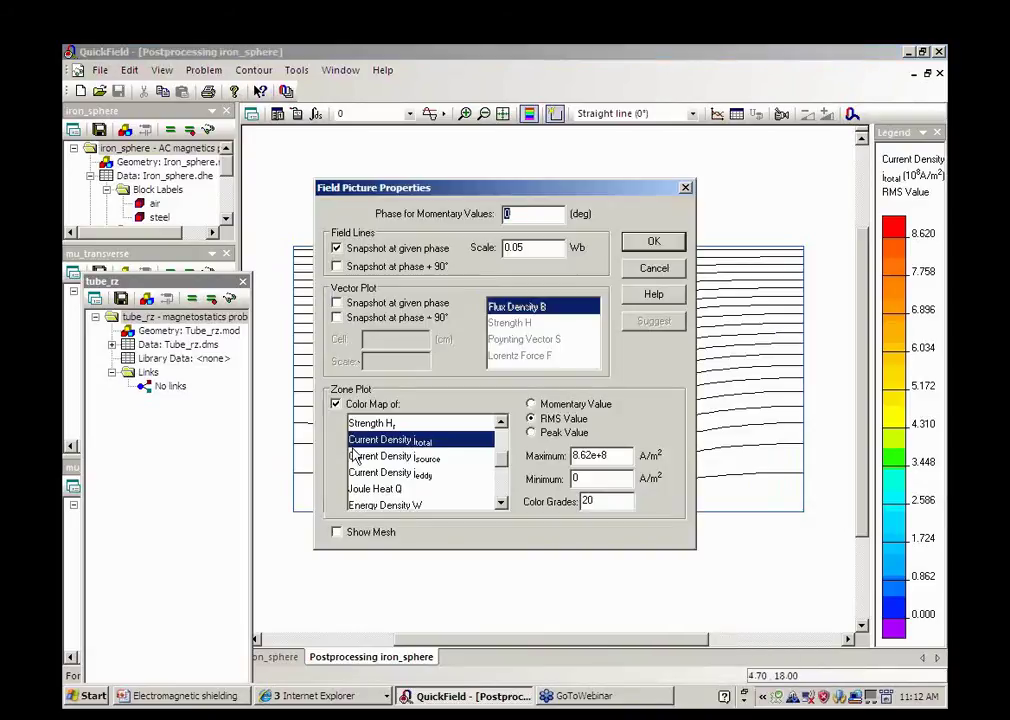
click(337, 303)
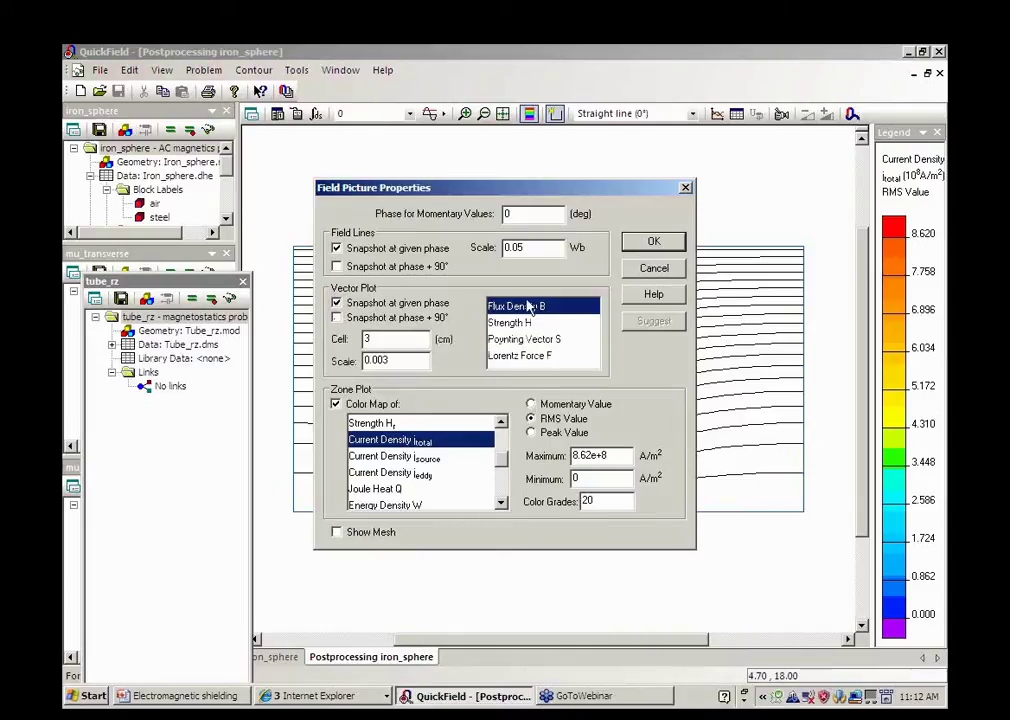
click(651, 246)
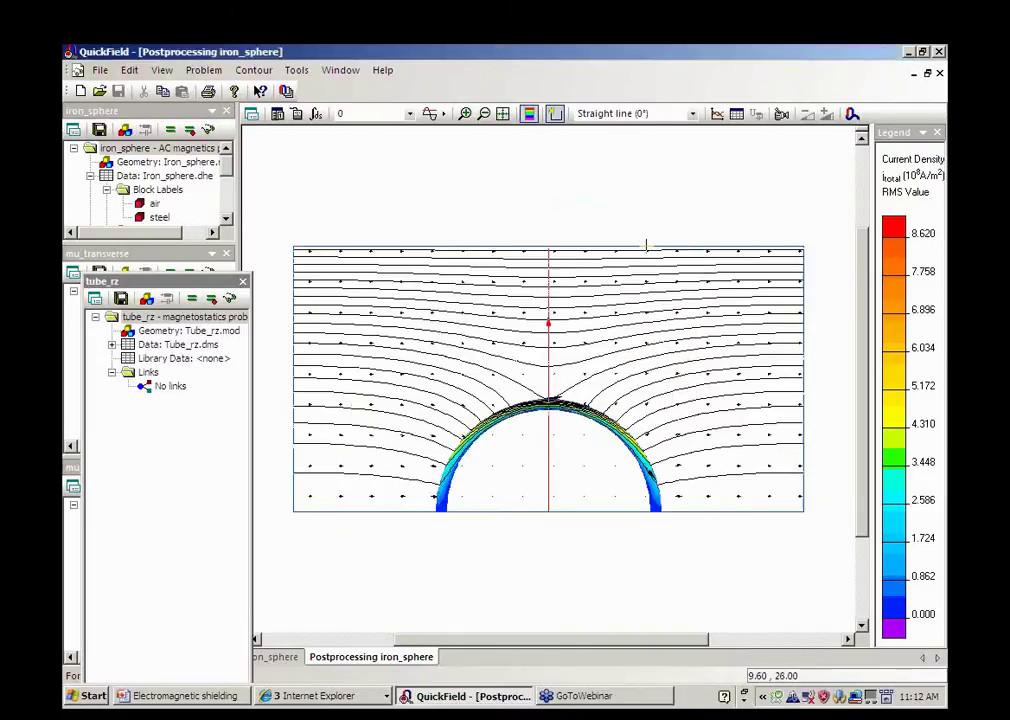
- Create an XY plot of Flux Density along the vertical line through the sphere
right_click(576, 341)
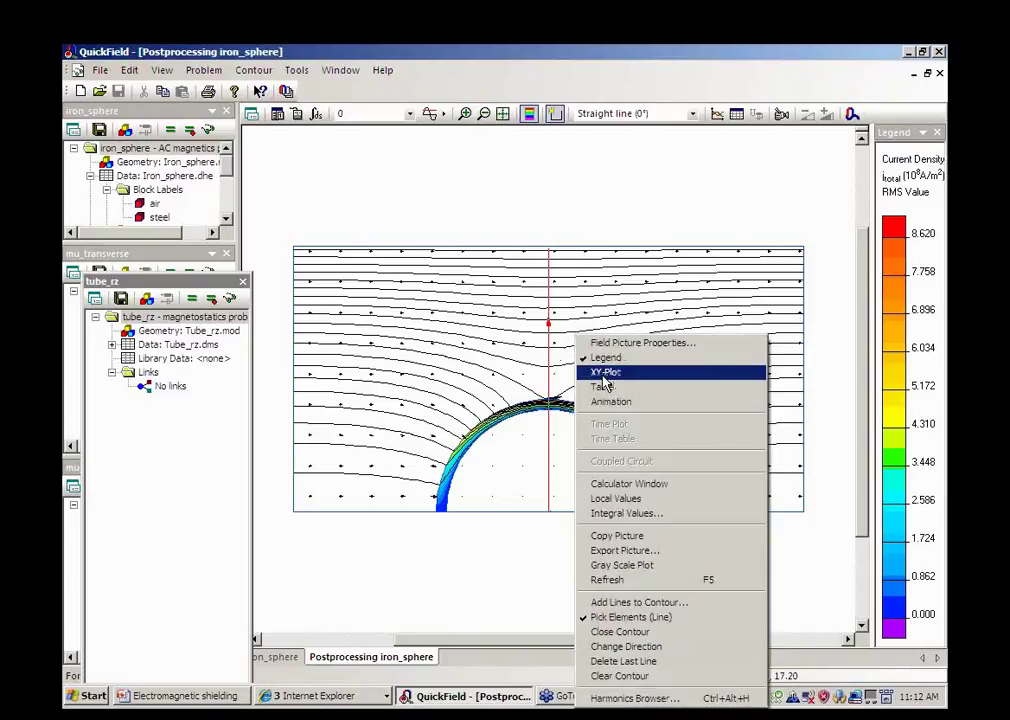
click(603, 376)
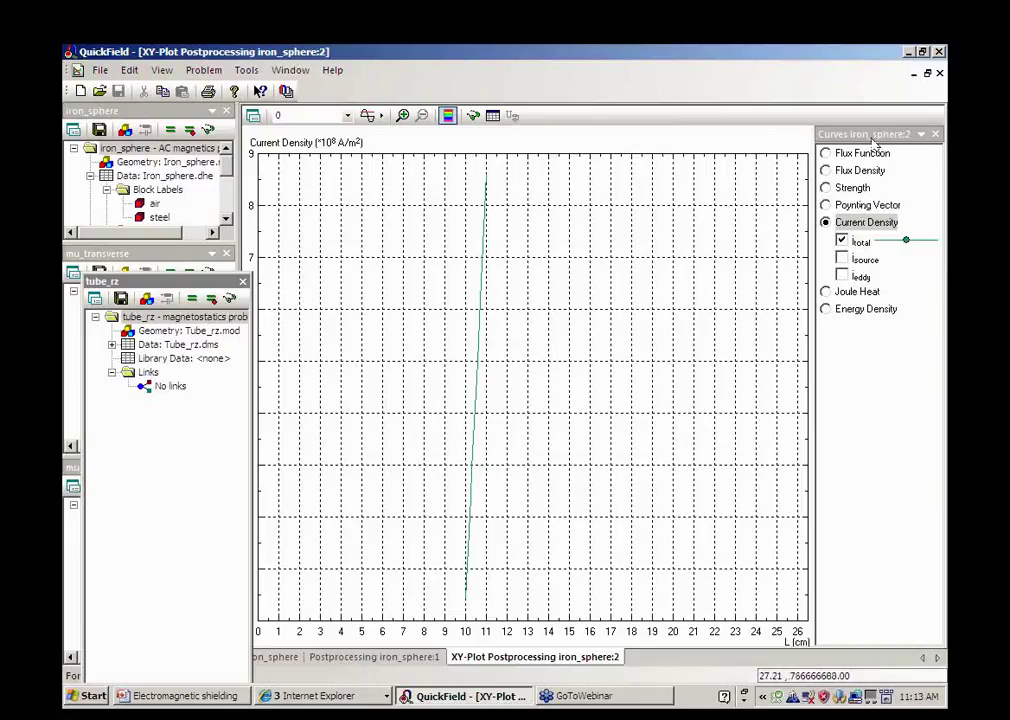
click(827, 172)
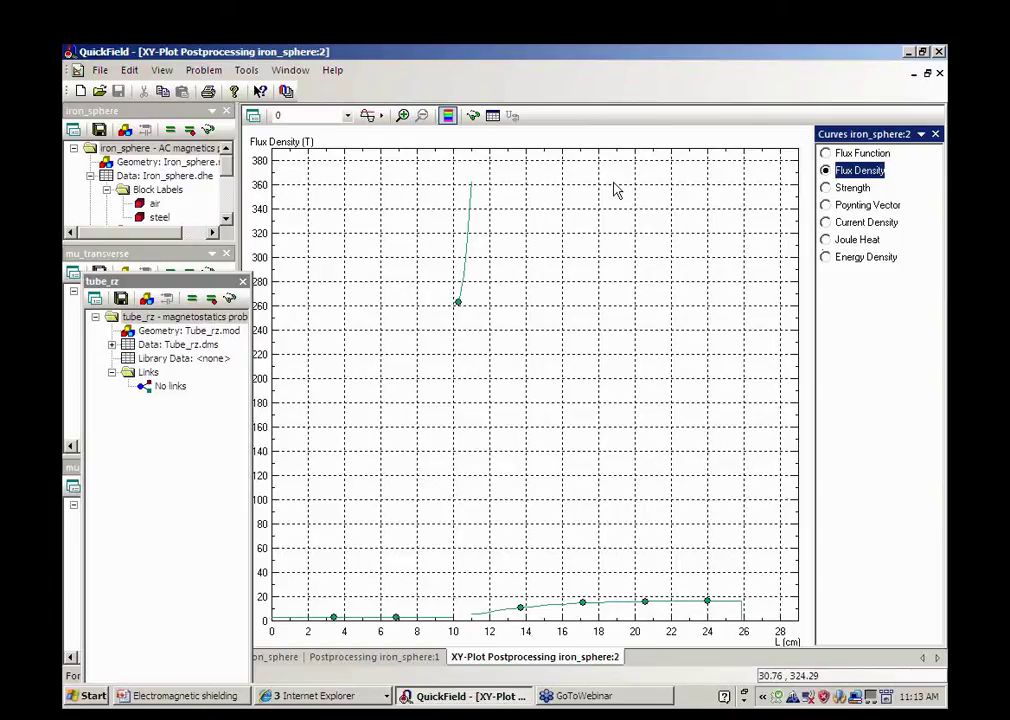
- Tile the windows and bring the iron sphere field picture back to the front
click(290, 70)
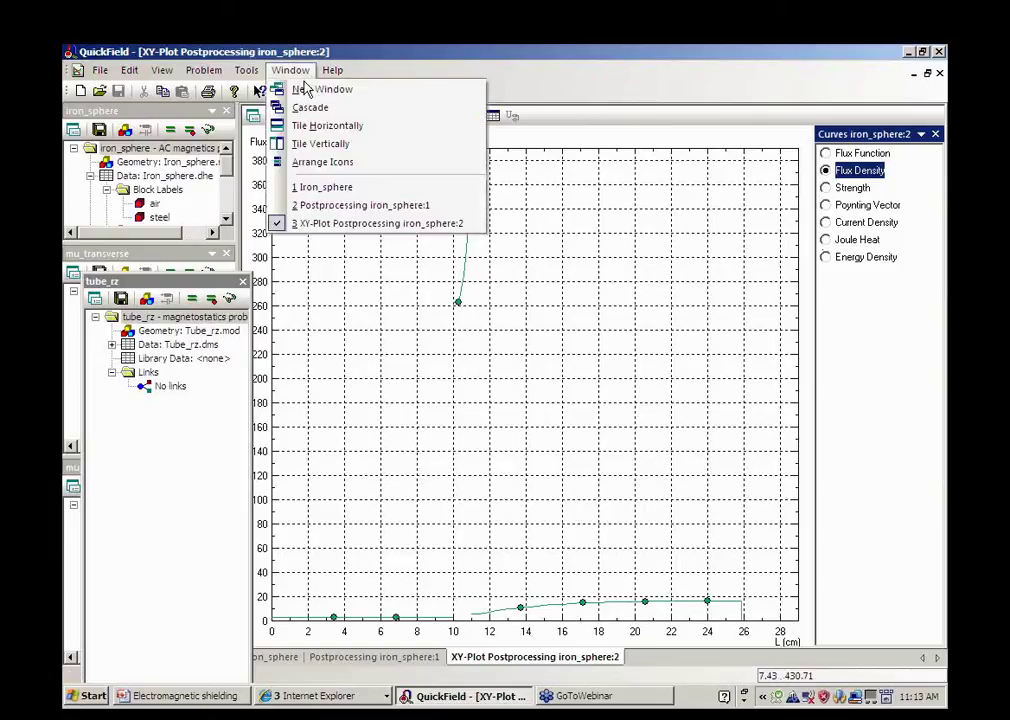
click(363, 131)
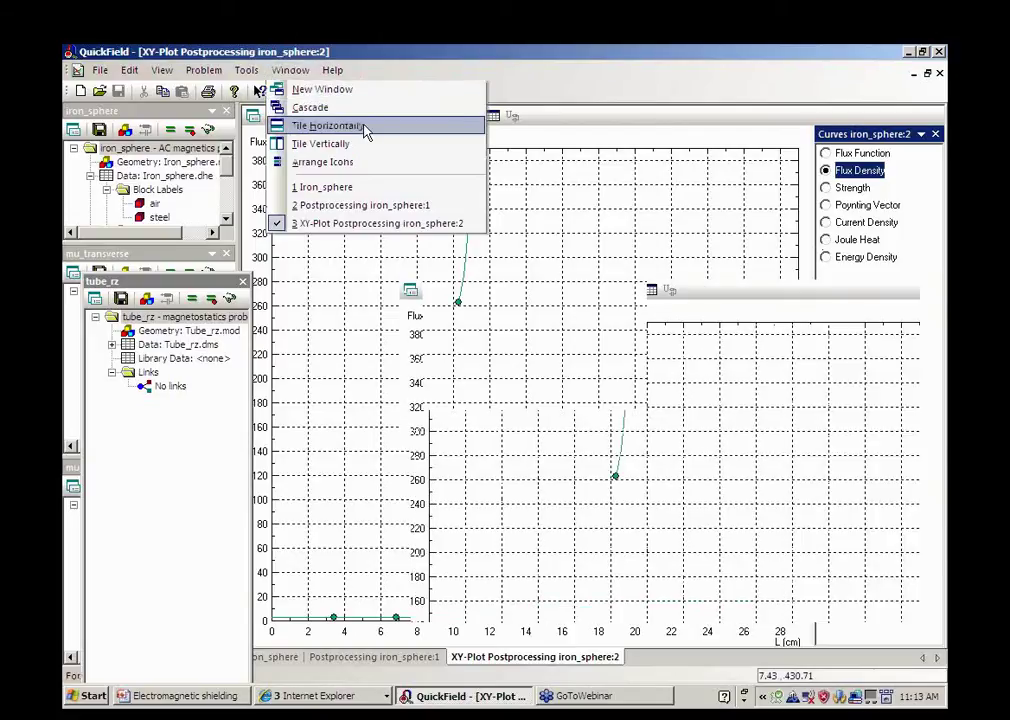
click(914, 290)
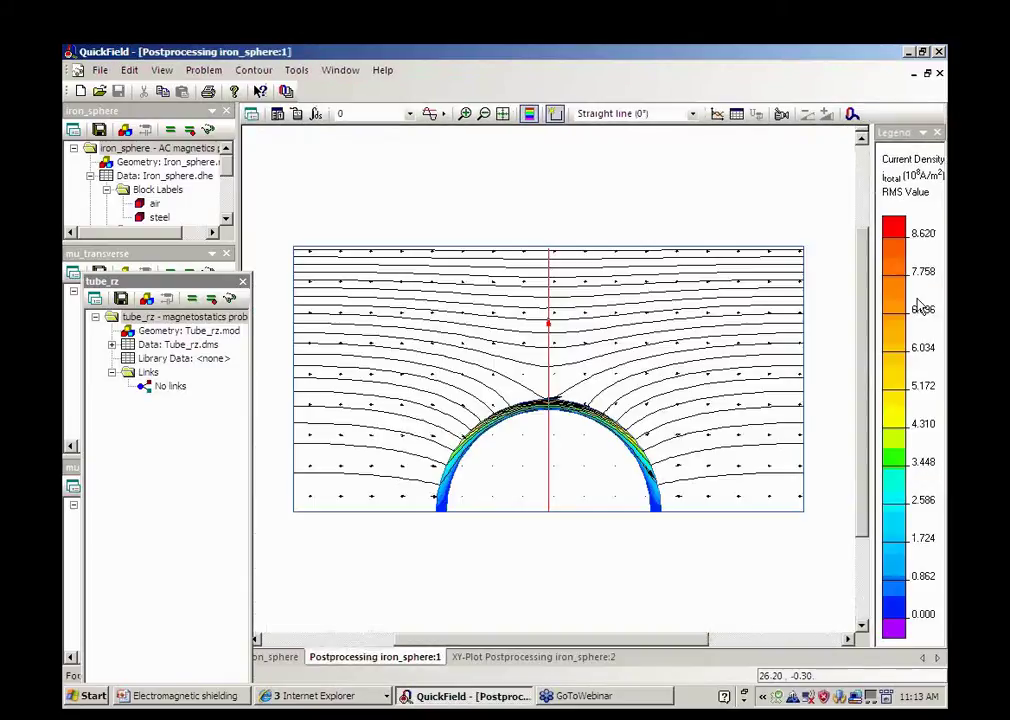
- Read local field values at points around the sphere, ending at z=0.2 cm, r=0.2 cm (B = 2.7711 T)
click(297, 115)
click(726, 468)
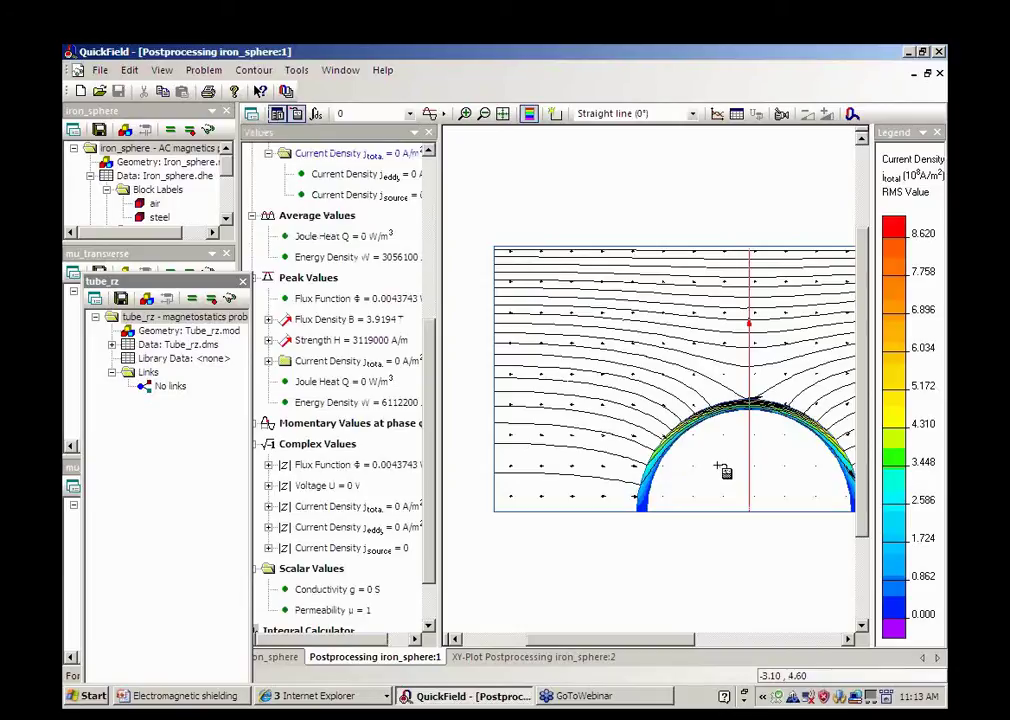
click(784, 473)
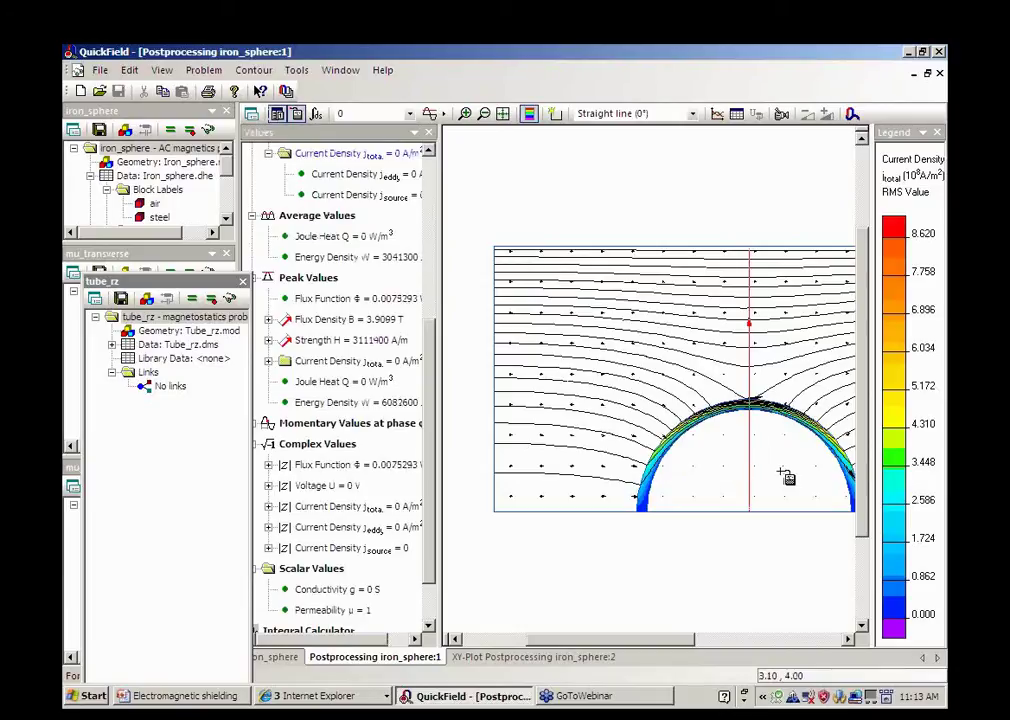
click(778, 473)
click(754, 476)
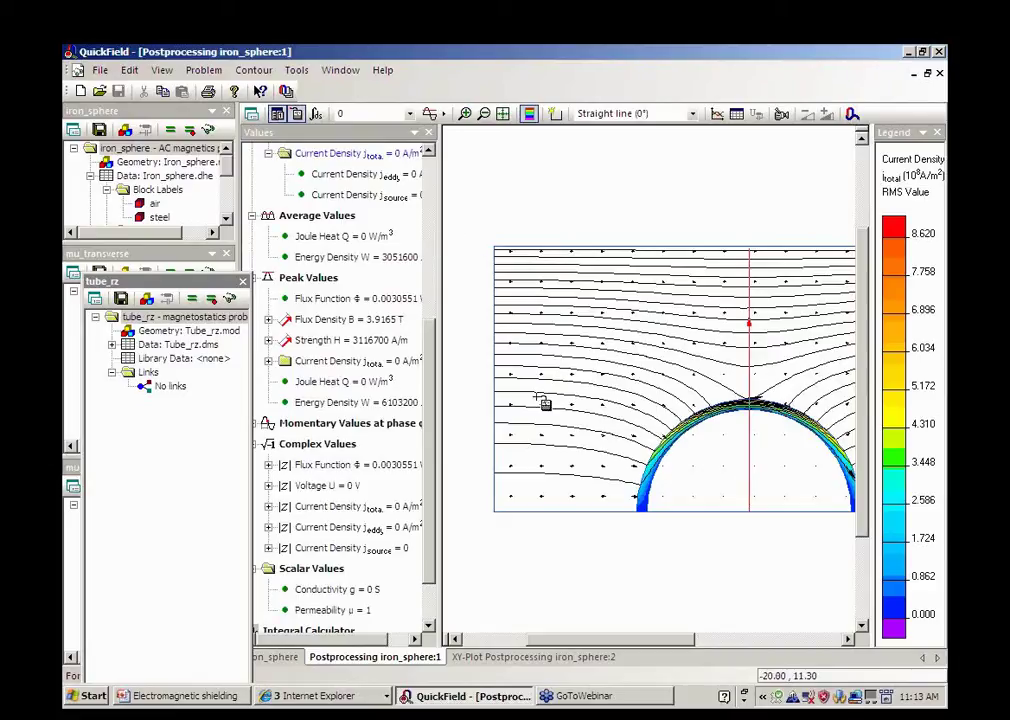
click(746, 468)
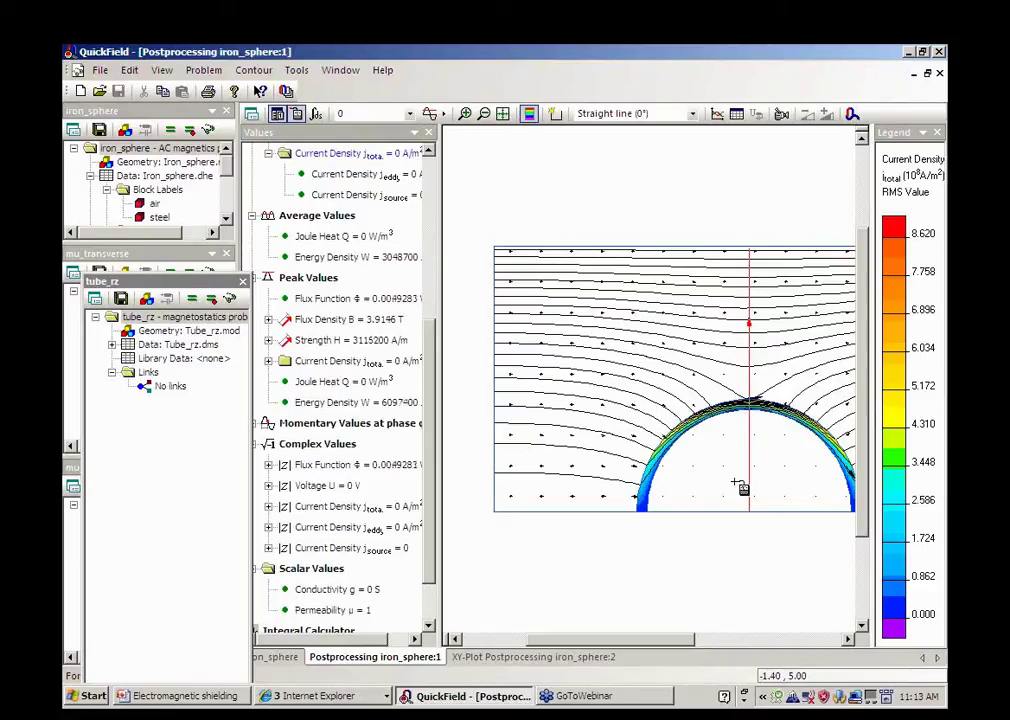
click(740, 481)
click(727, 492)
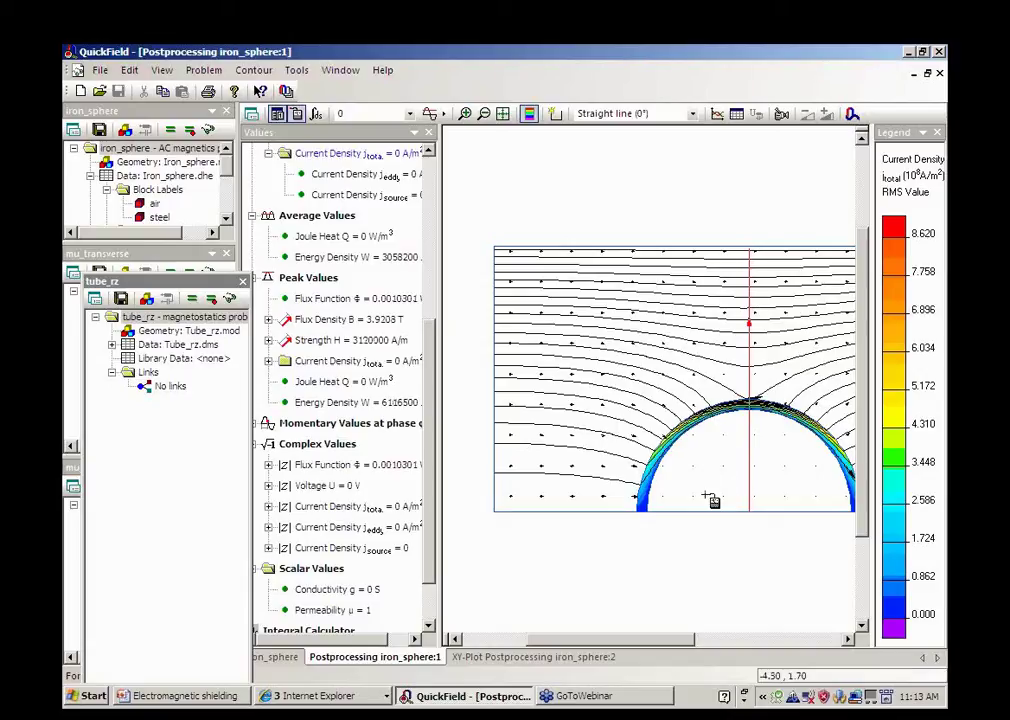
click(712, 500)
click(692, 365)
click(741, 468)
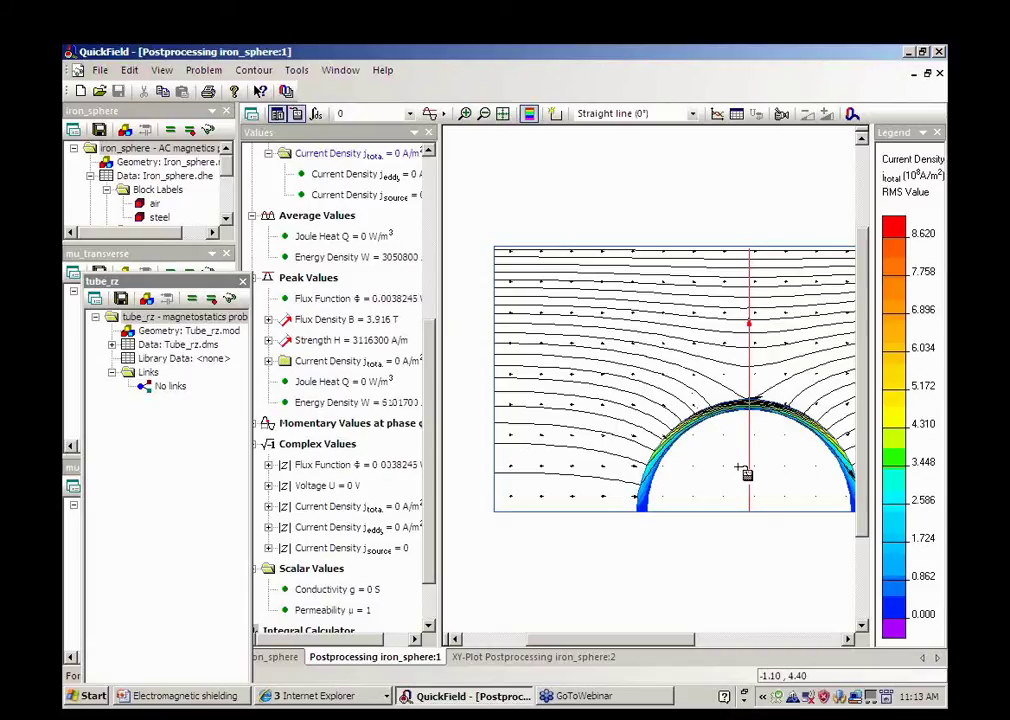
click(706, 303)
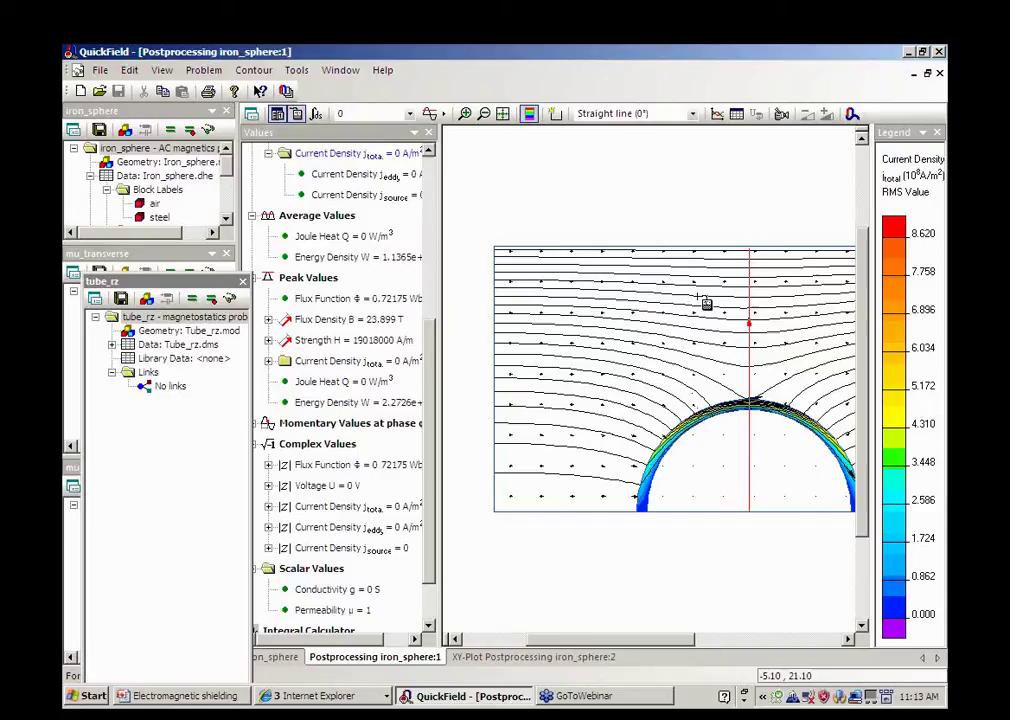
click(742, 477)
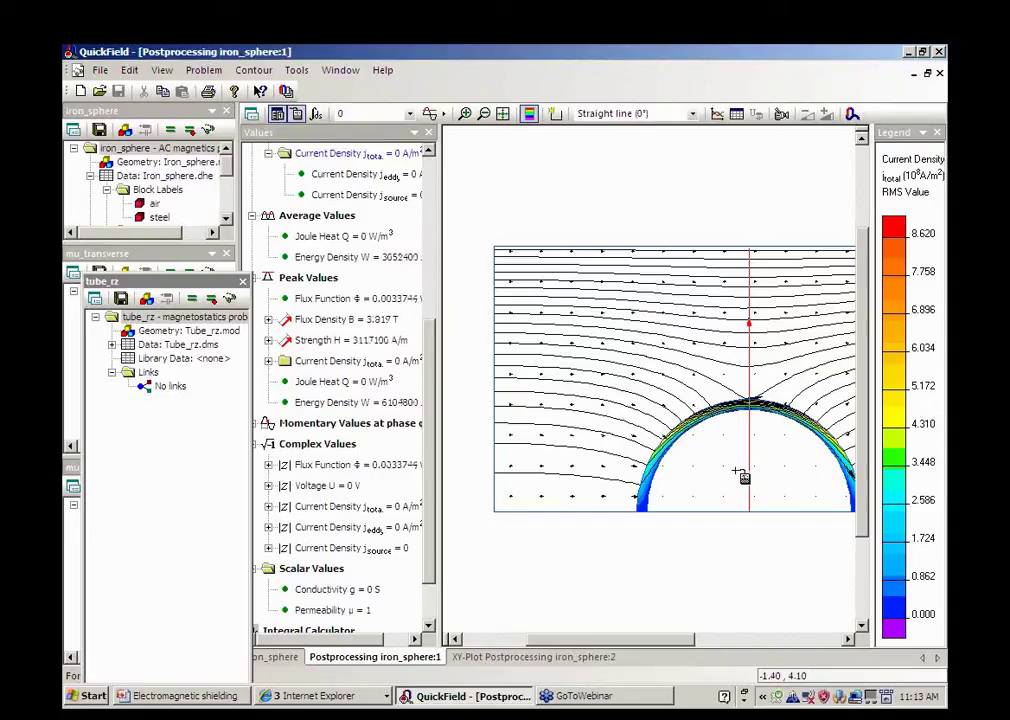
click(734, 303)
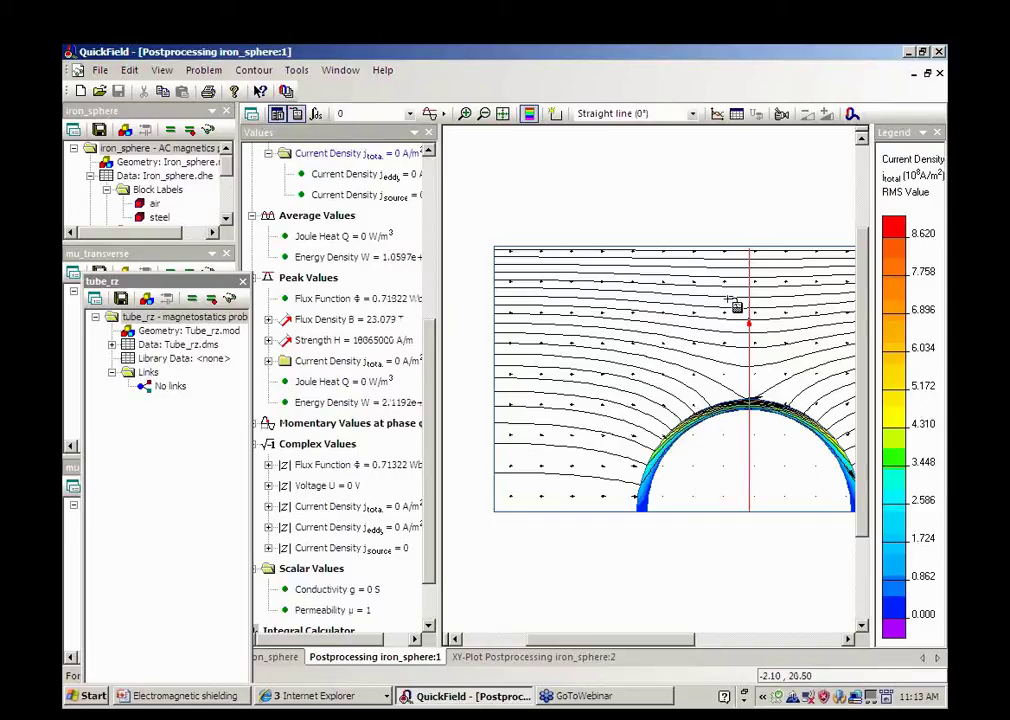
click(730, 484)
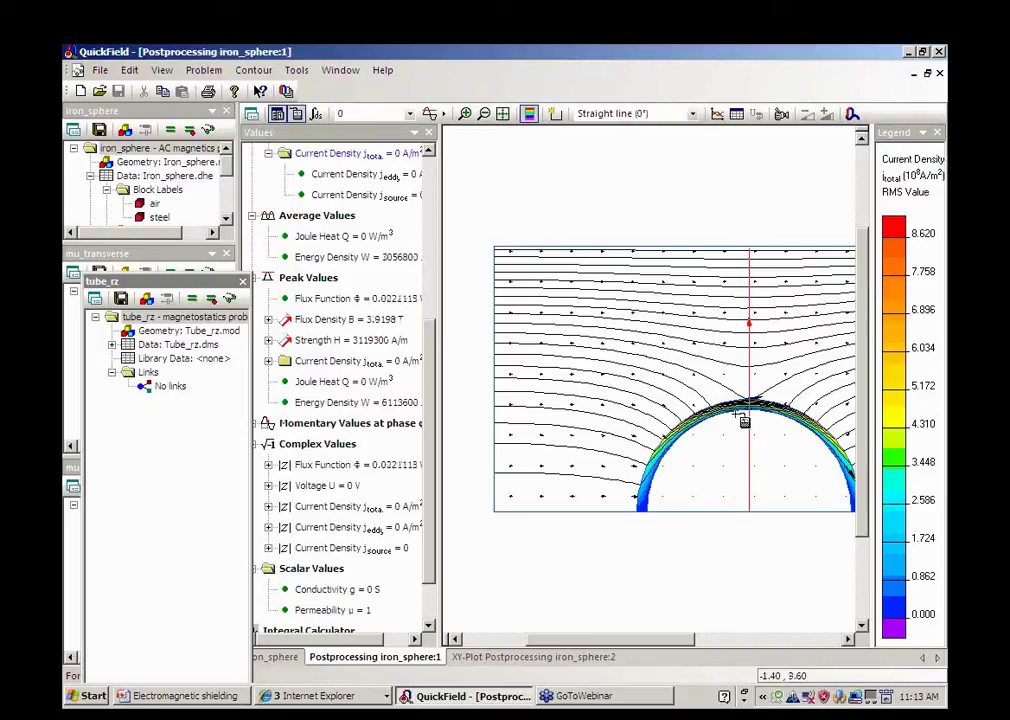
click(778, 294)
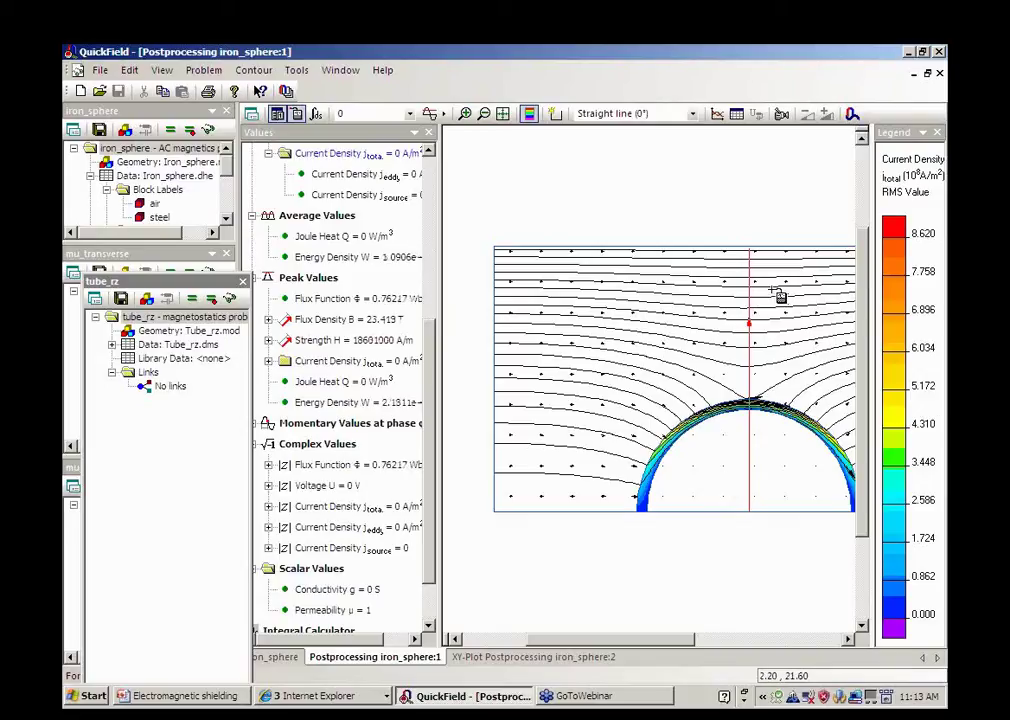
click(758, 474)
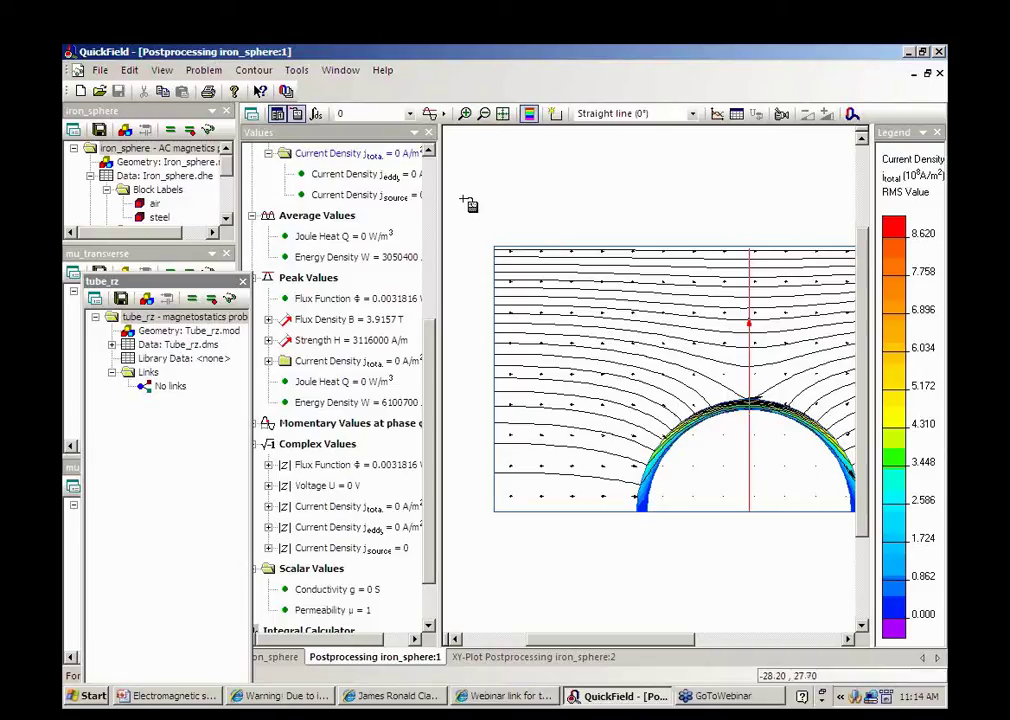
click(432, 172)
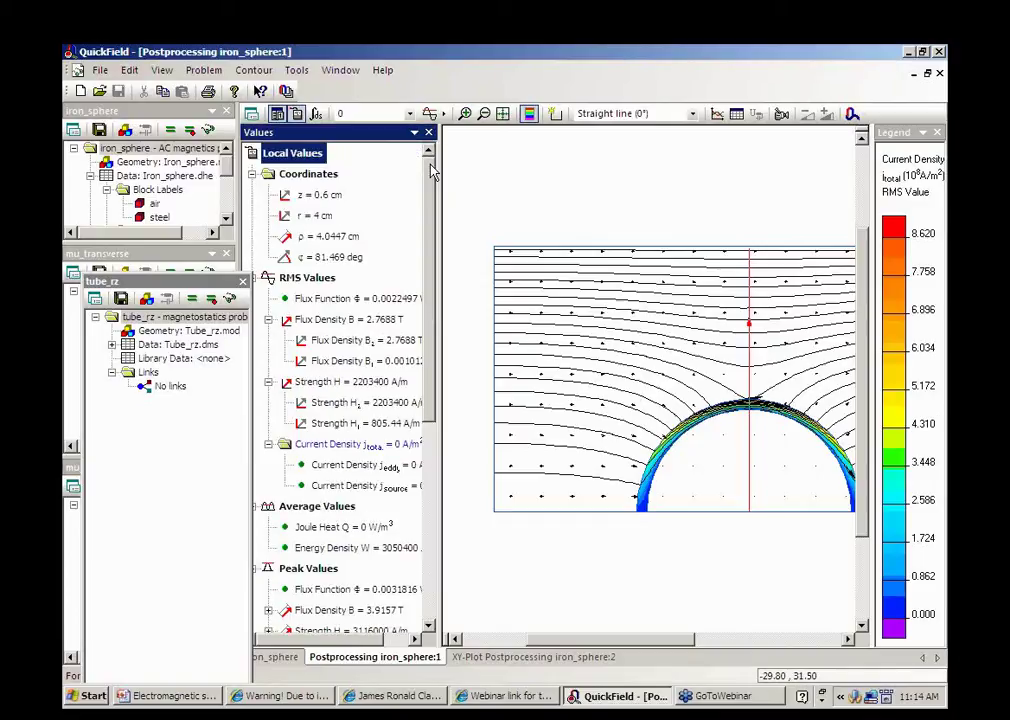
click(760, 516)
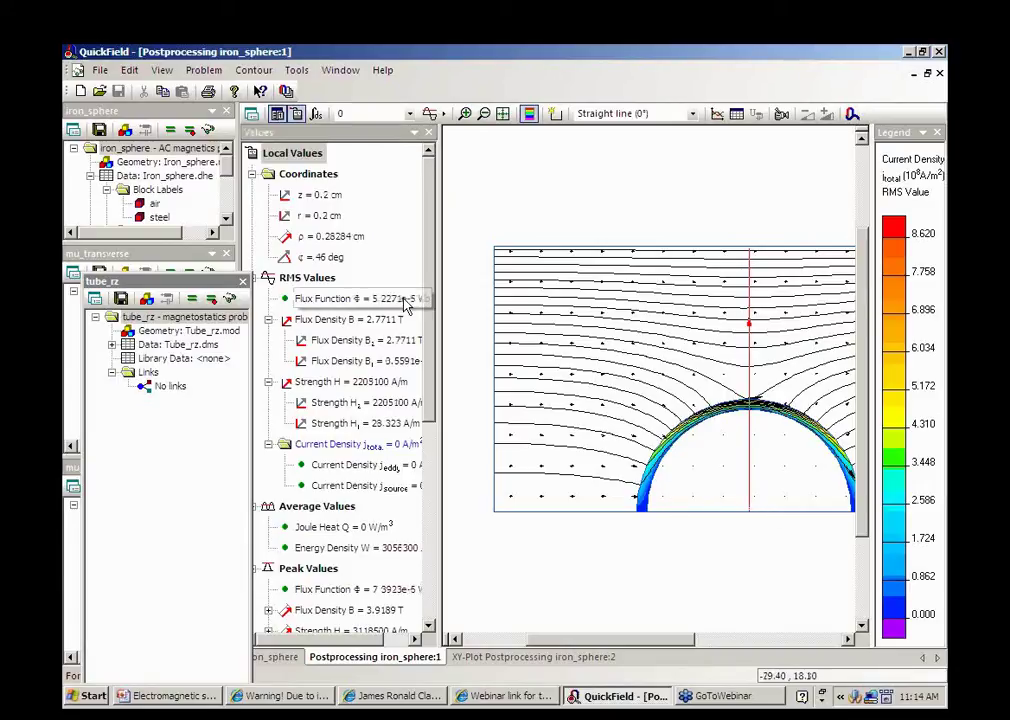
- Launch LabelMover and add RMS Flux Density at vertex label test_pt as a tracked value
click(296, 71)
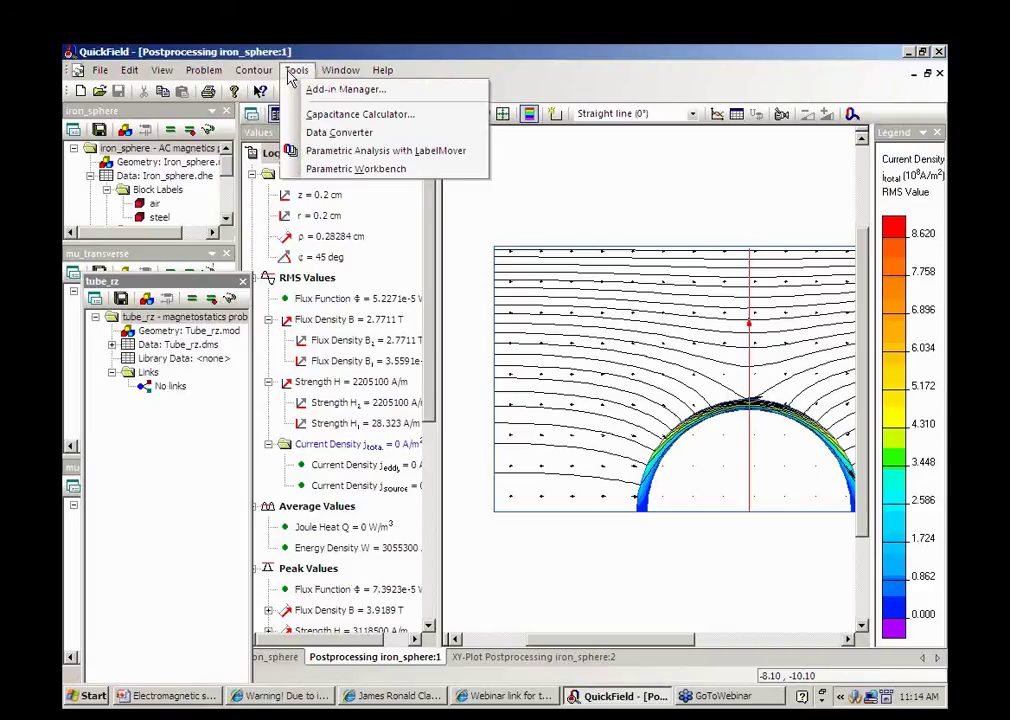
click(334, 152)
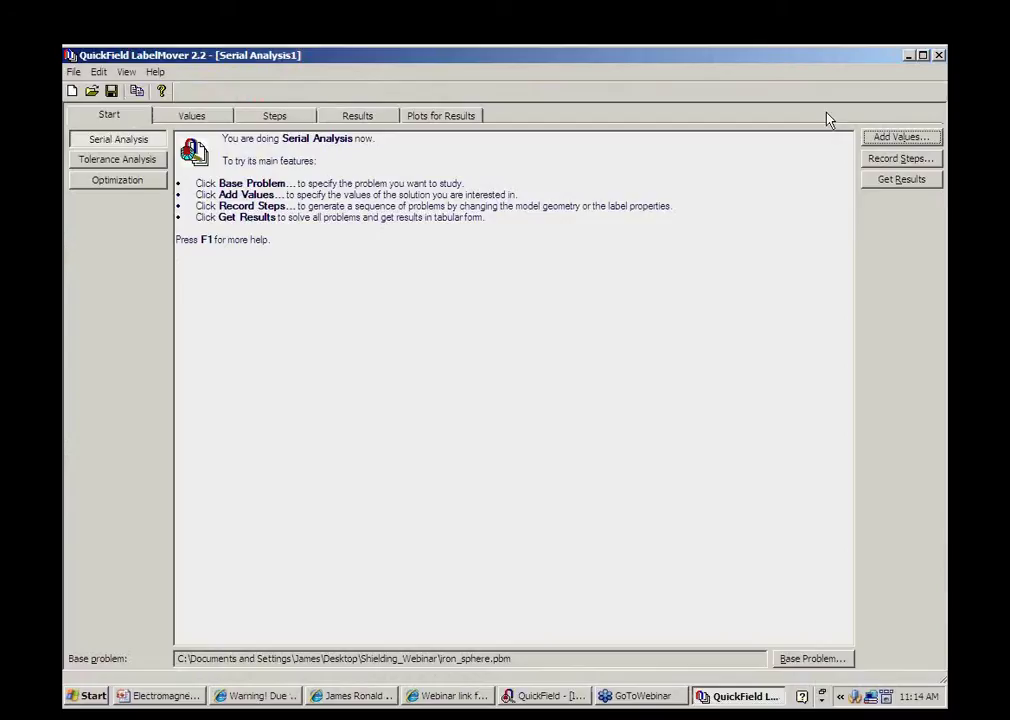
click(884, 144)
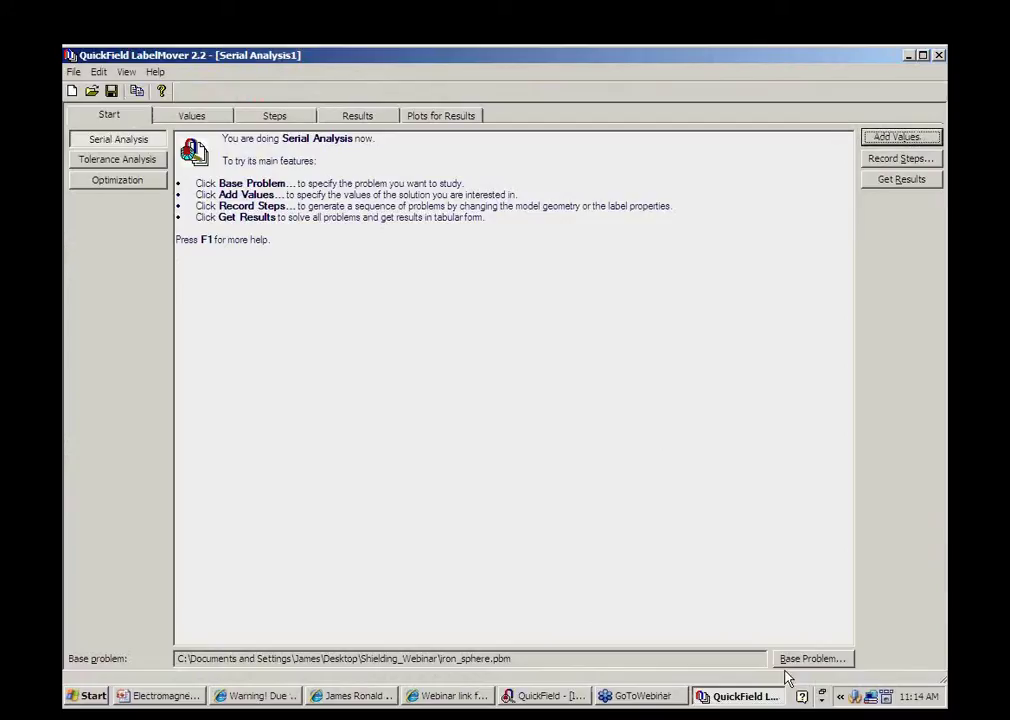
click(881, 143)
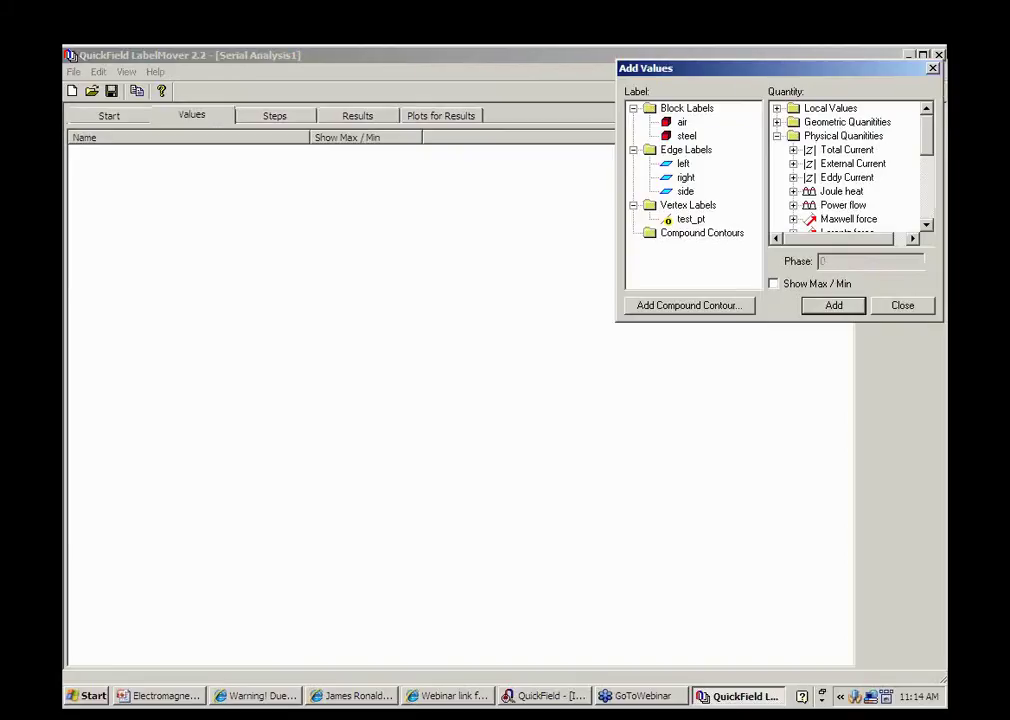
click(692, 220)
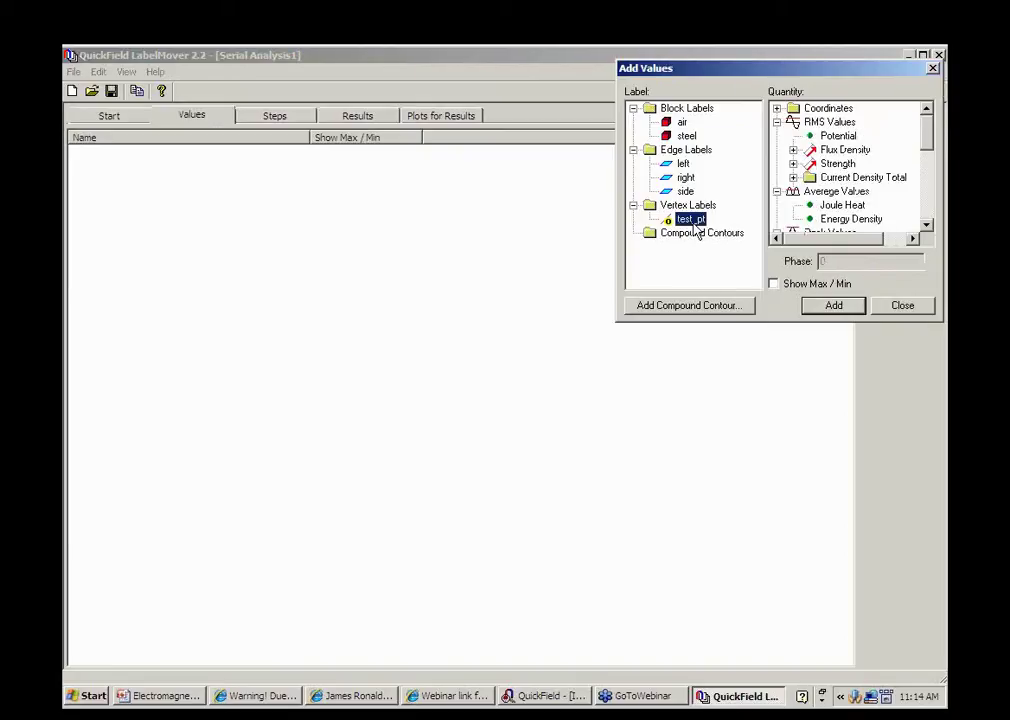
click(835, 150)
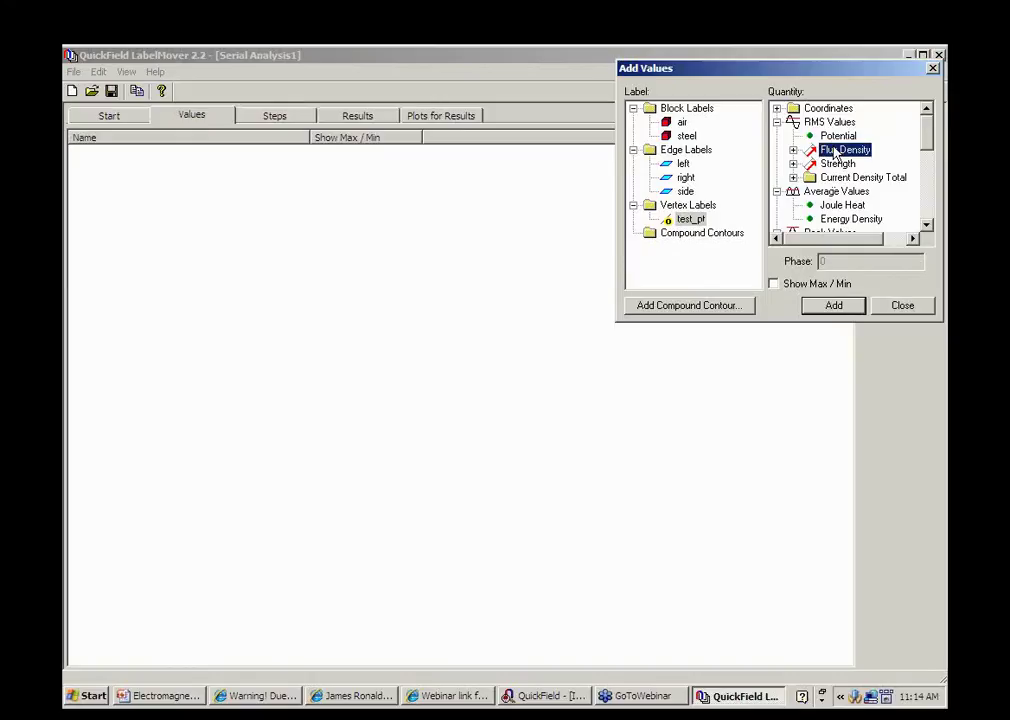
click(838, 308)
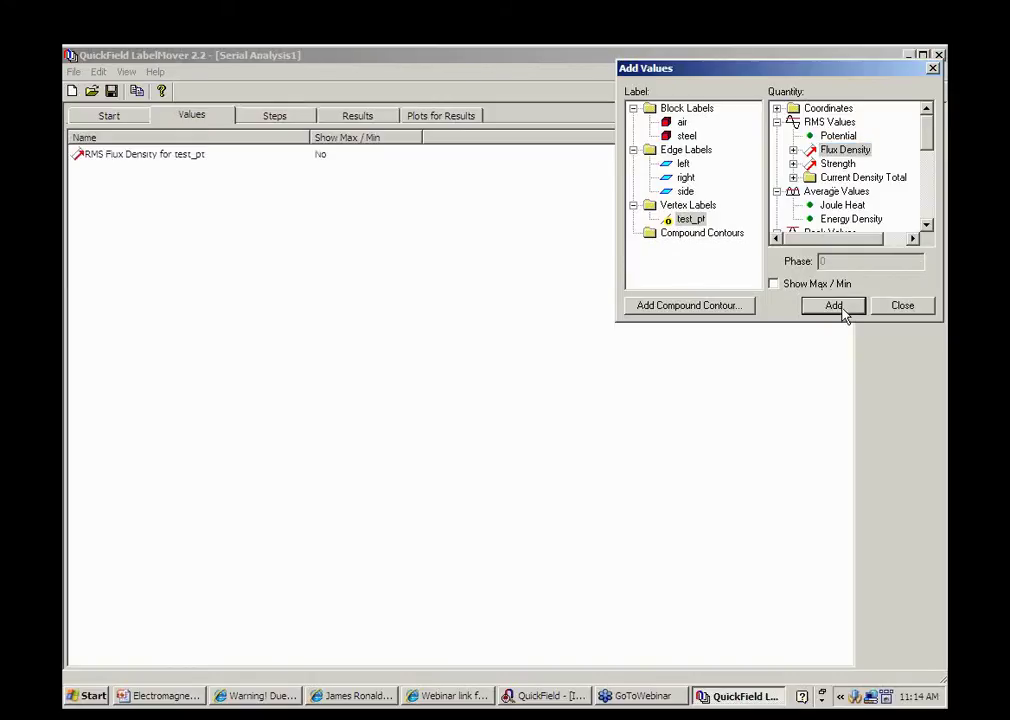
click(893, 311)
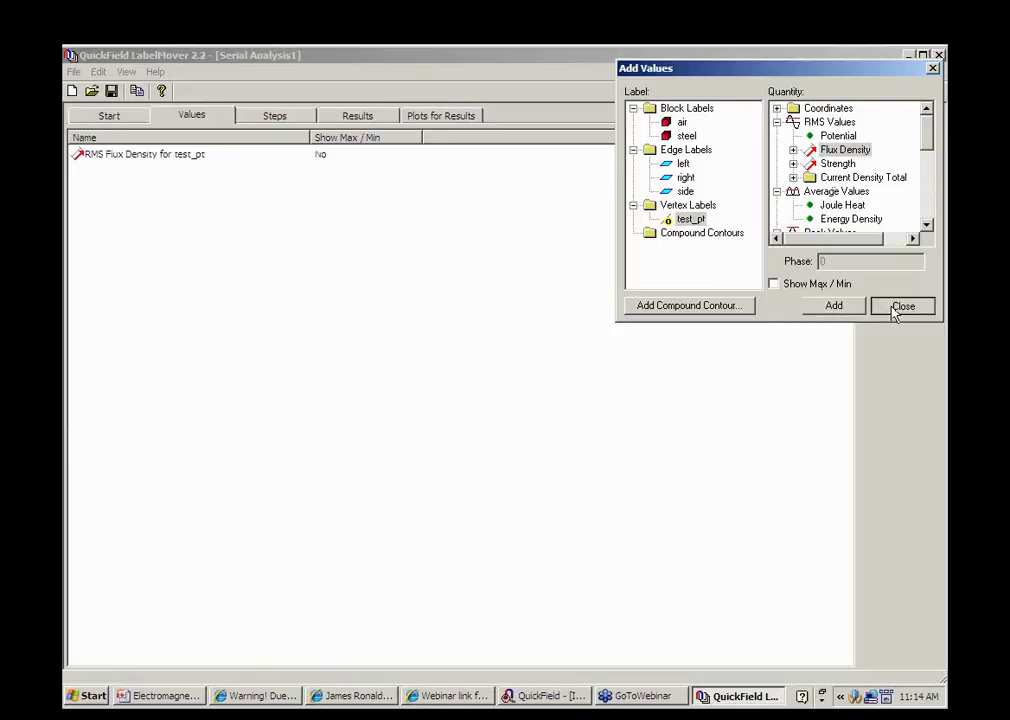
click(872, 163)
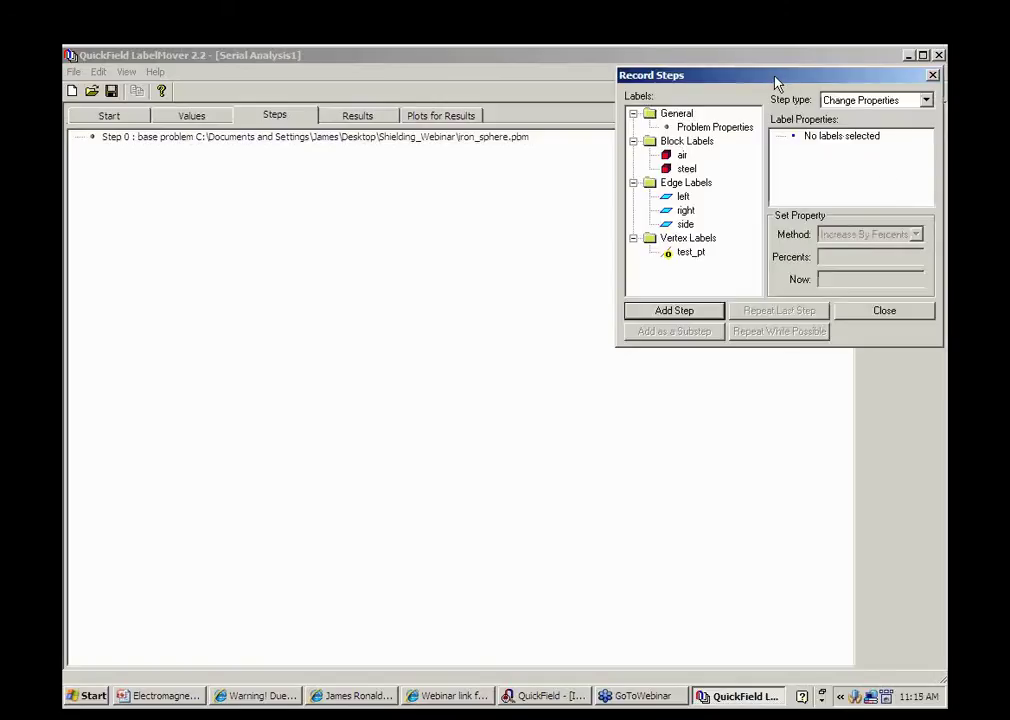
- Add Step 1 raising the problem frequency by 100% via Problem Properties
drag(777, 84, 612, 107)
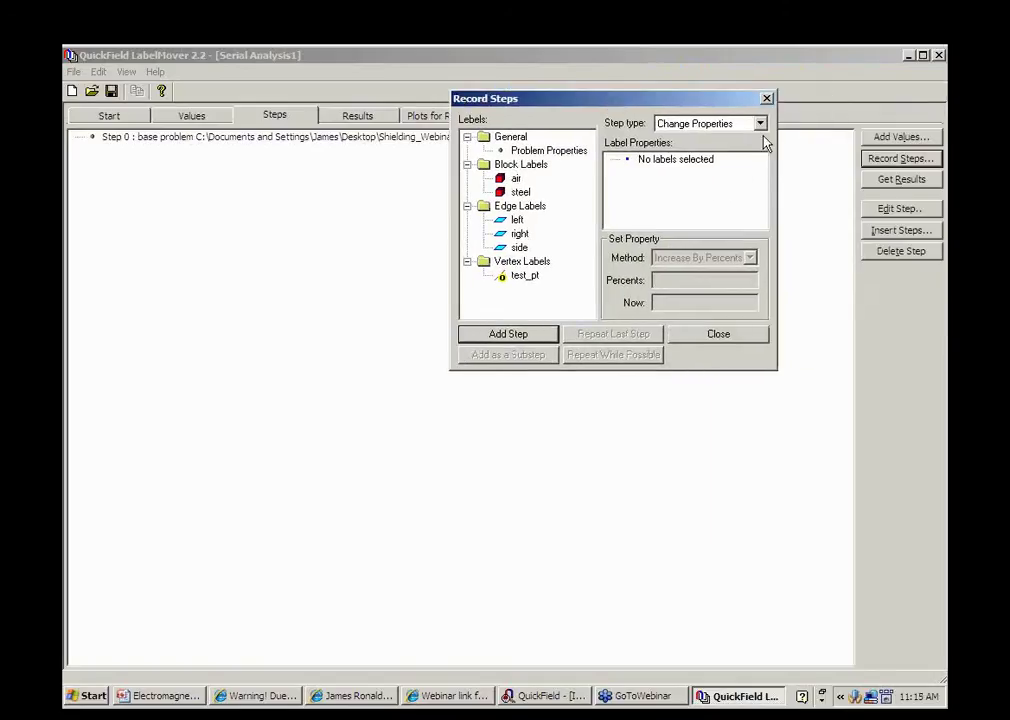
click(548, 151)
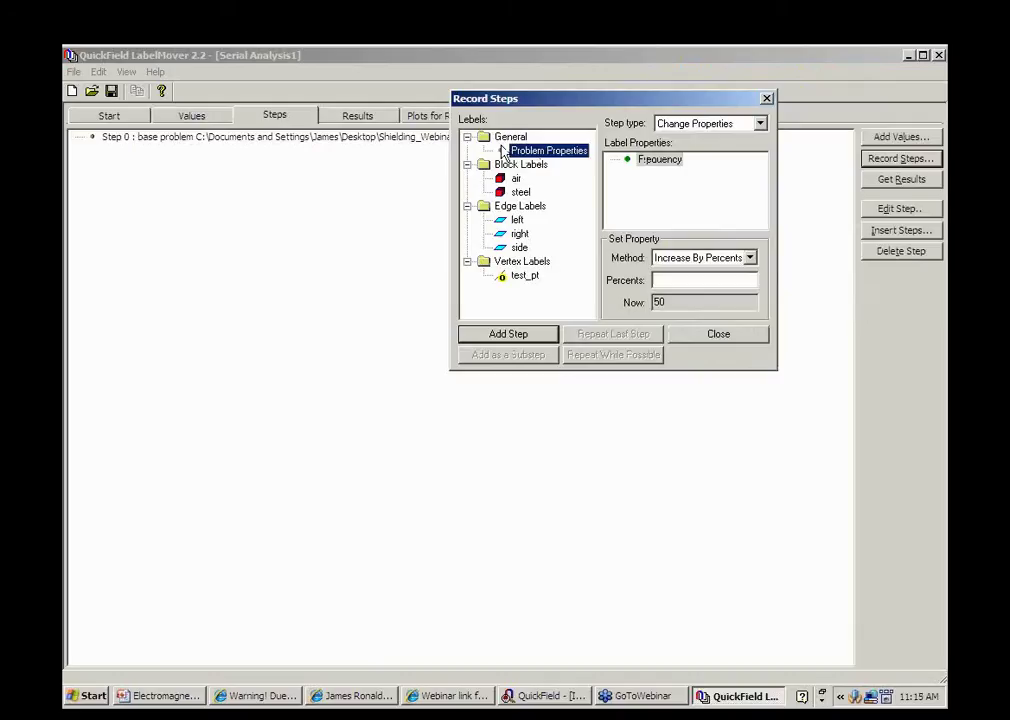
click(674, 281)
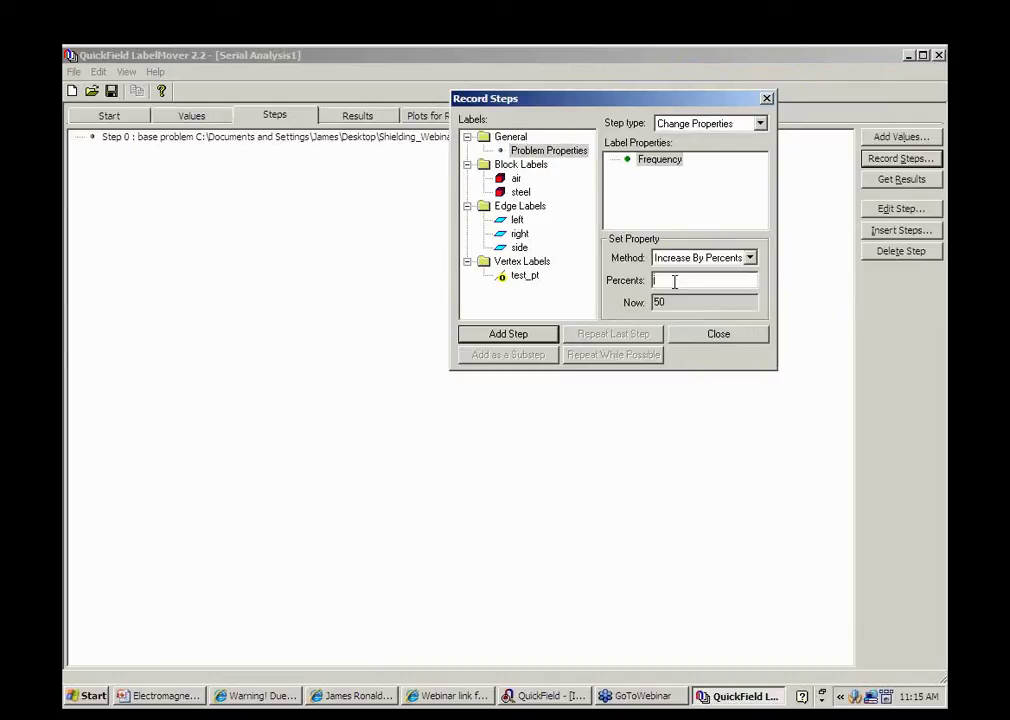
text(100)
click(517, 336)
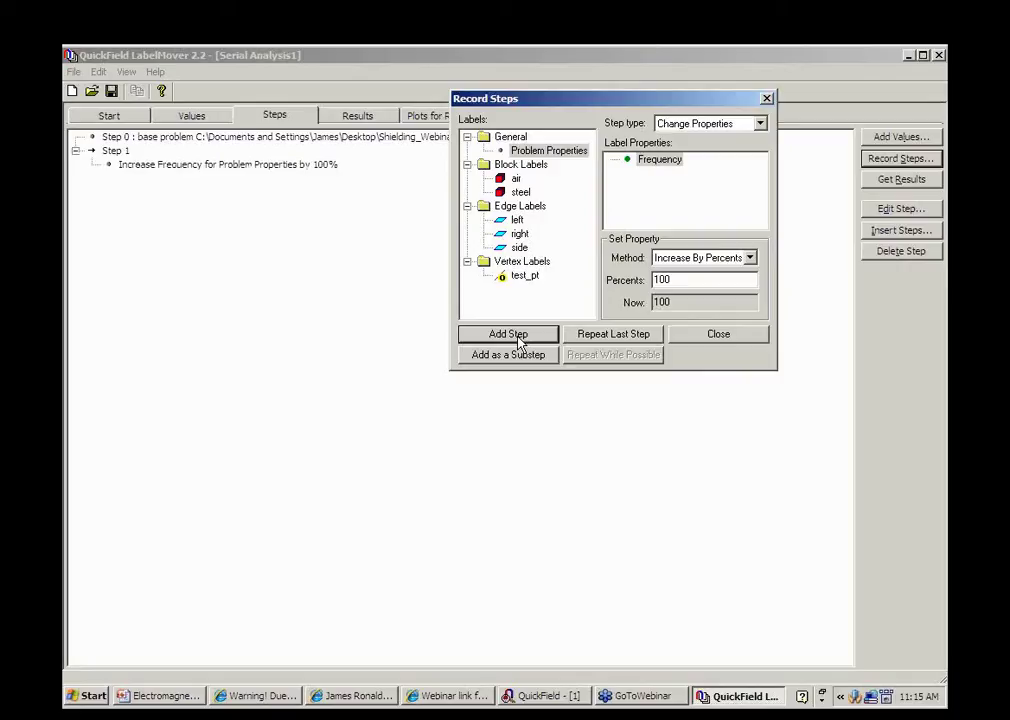
- Repeat the frequency-doubling step until it runs 11 times, reaching 102400 Hz
click(594, 336)
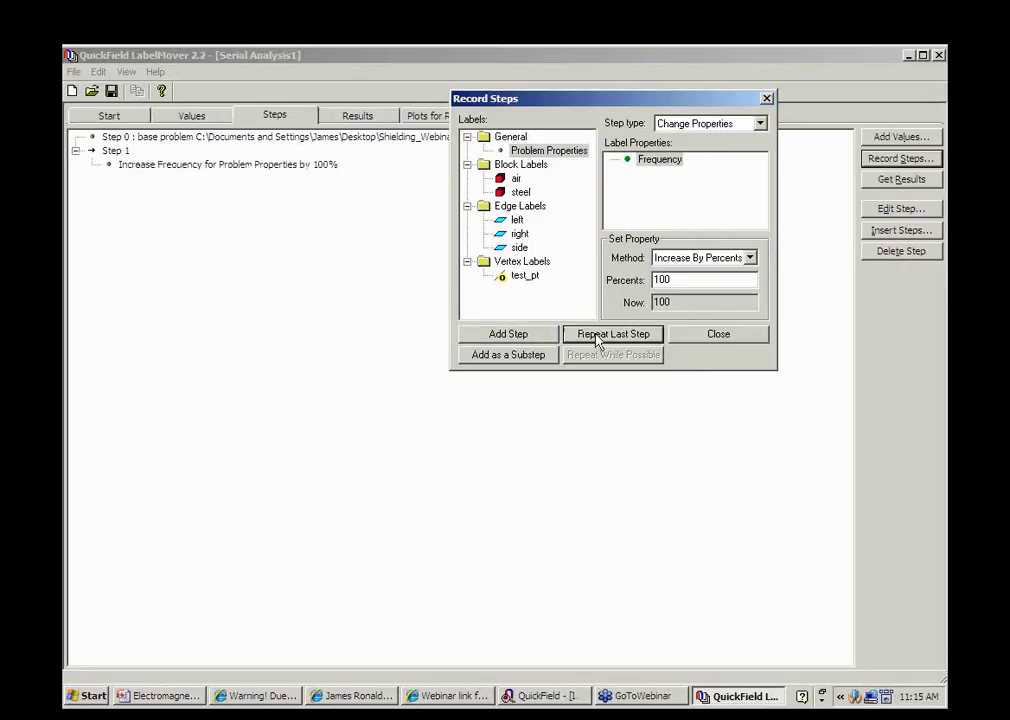
click(594, 335)
click(595, 336)
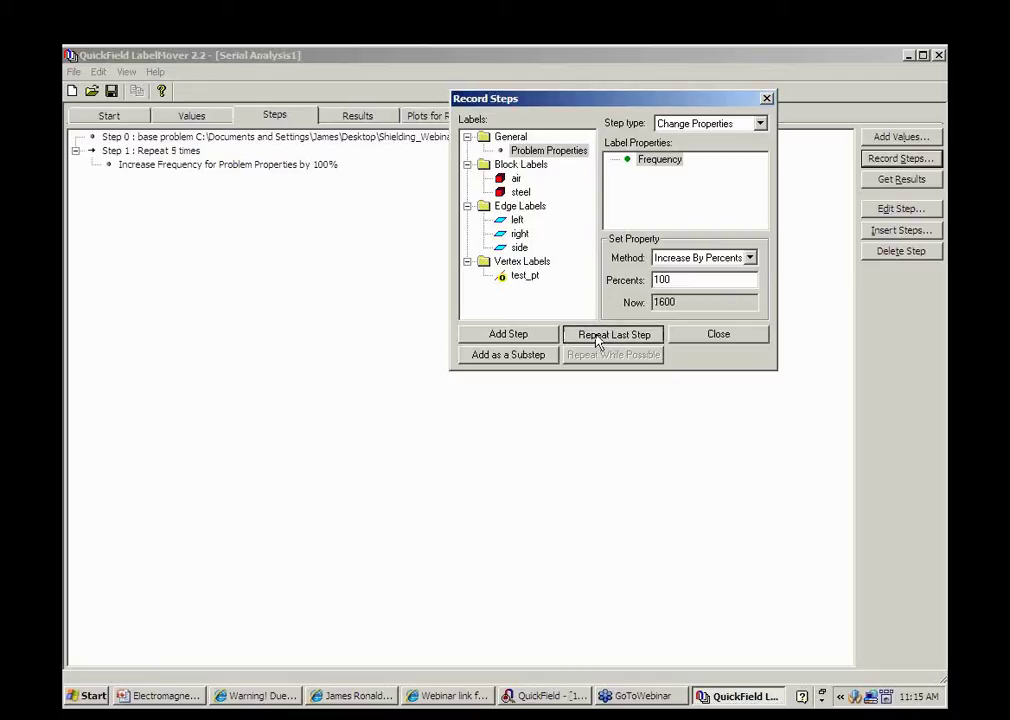
click(595, 334)
click(595, 334)
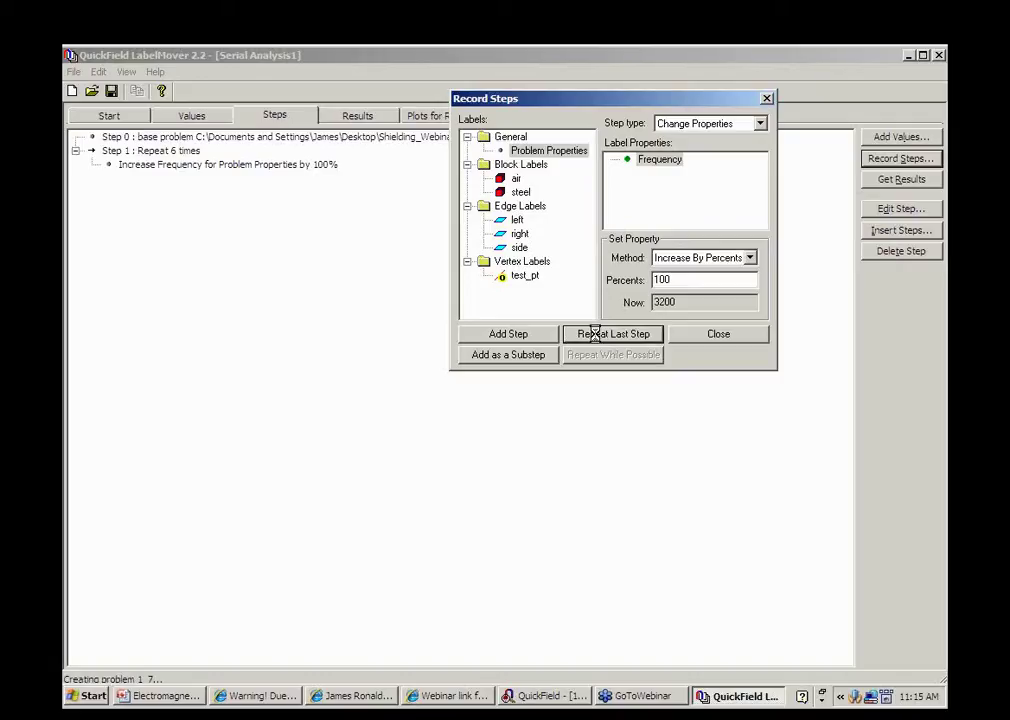
click(595, 334)
click(596, 336)
click(595, 334)
click(595, 334)
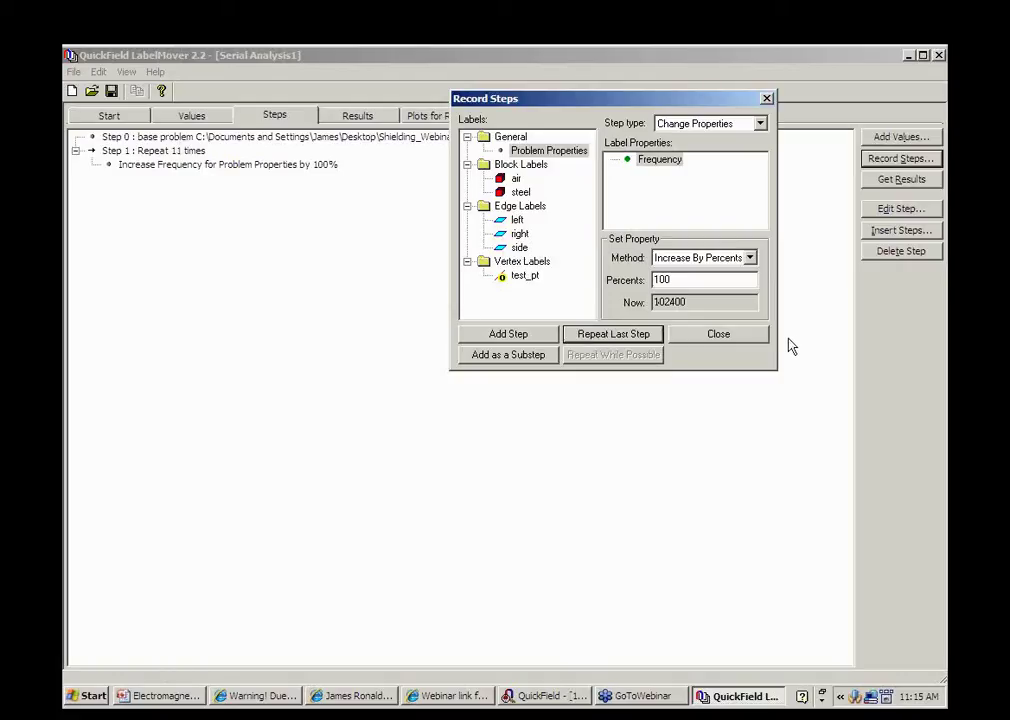
click(742, 338)
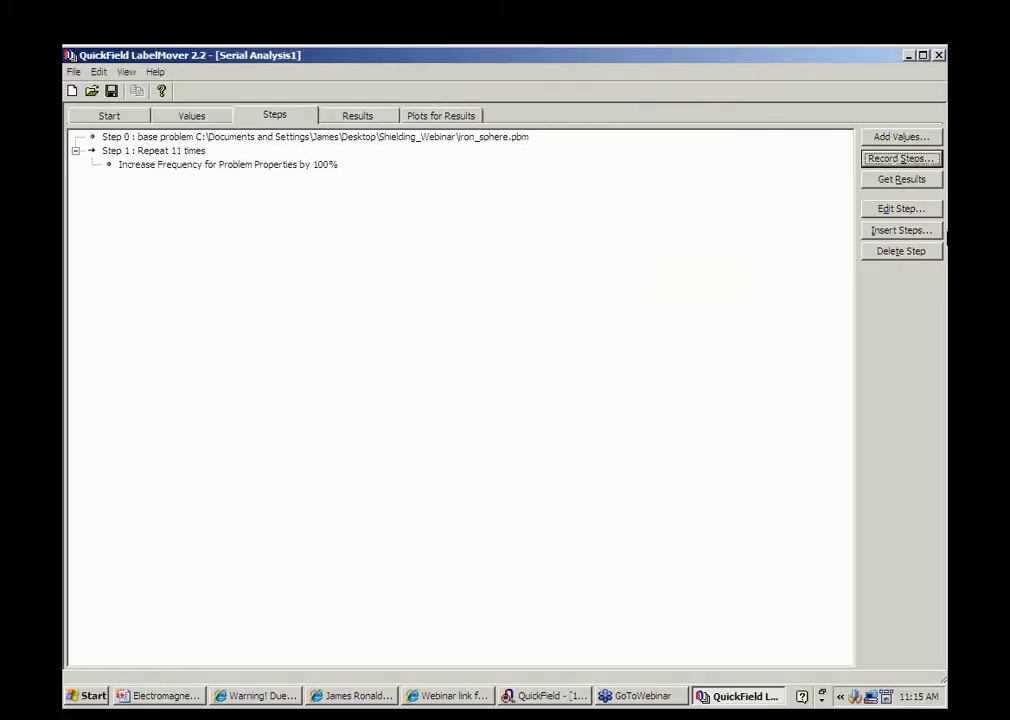
- Compute all steps, listing RMS Flux Density from 2.771 at step 0 down to 0.07707
click(886, 181)
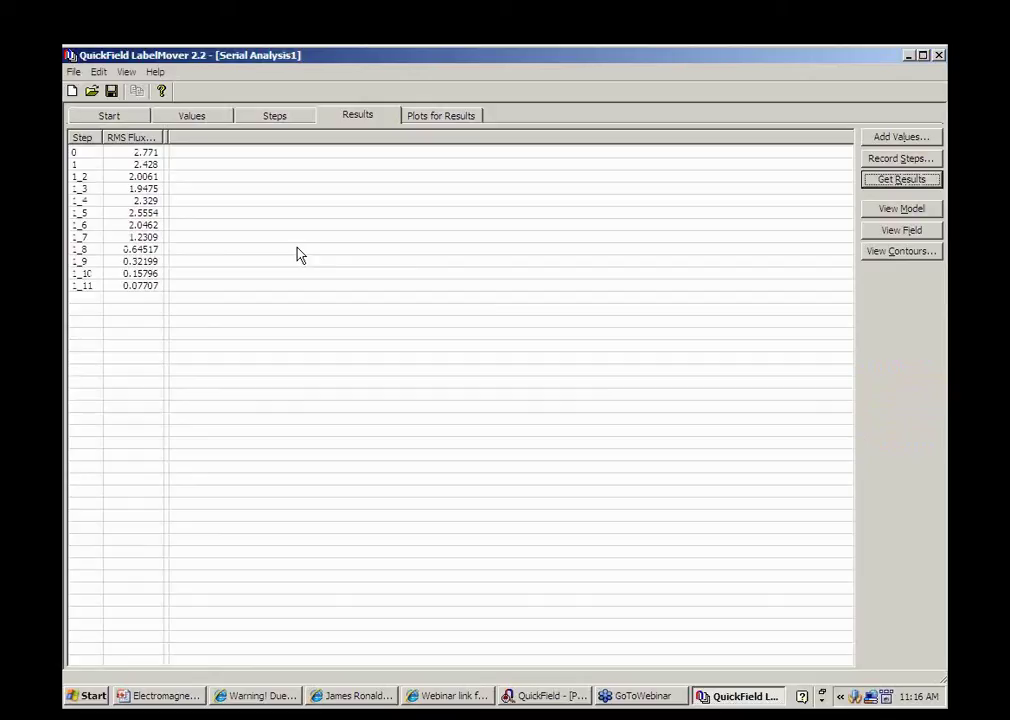
- Plot RMS Flux Density for test_pt against step, then minimize LabelMover
click(440, 116)
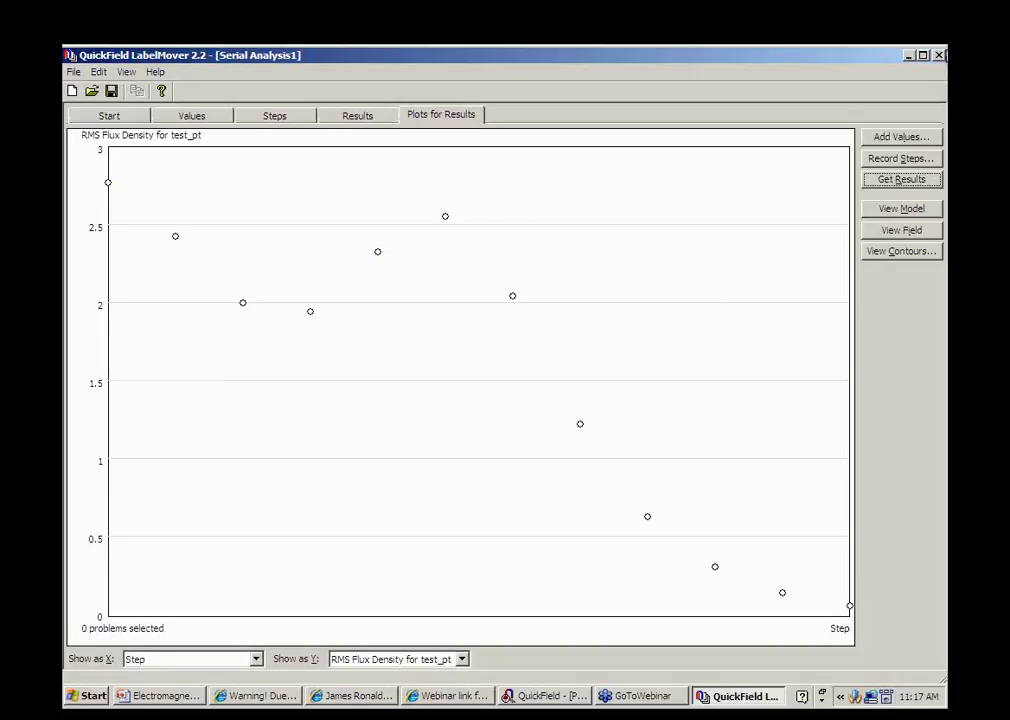
drag(912, 60, 911, 63)
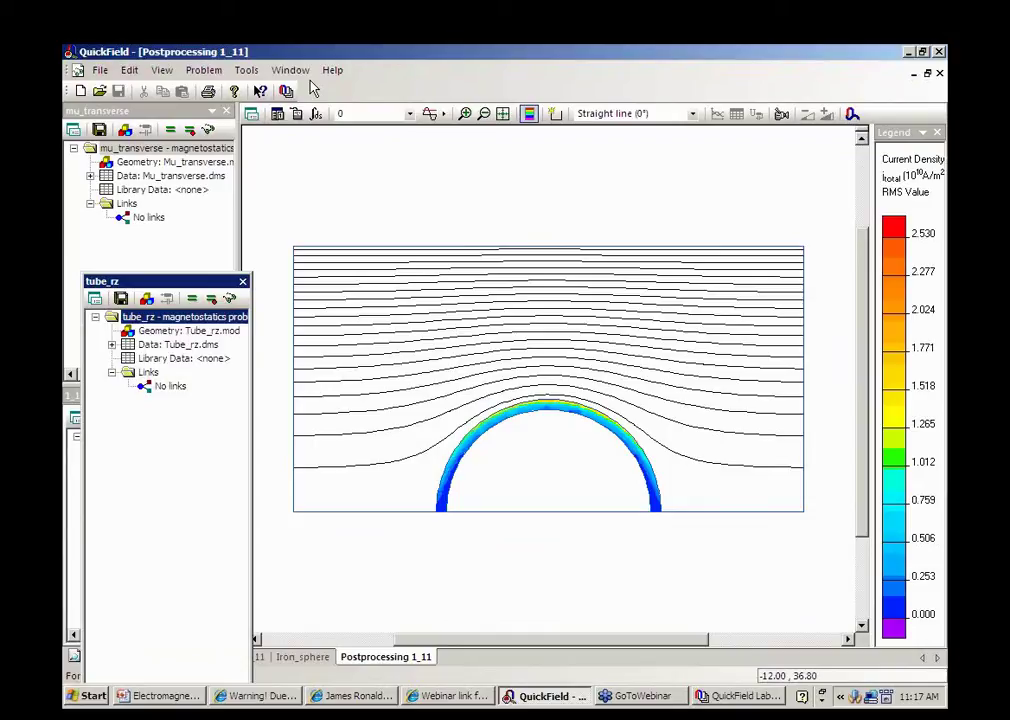
- Minimize the browser, view PowerPoint slide 7 on magnetic shields, then return to LabelMover
click(241, 699)
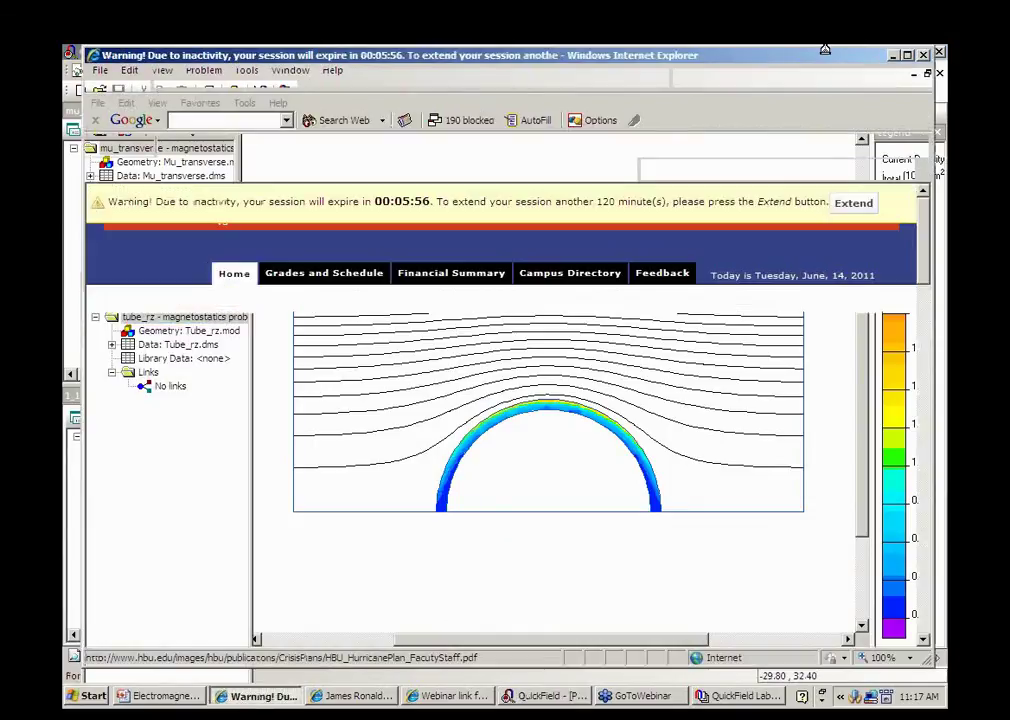
click(895, 57)
click(143, 697)
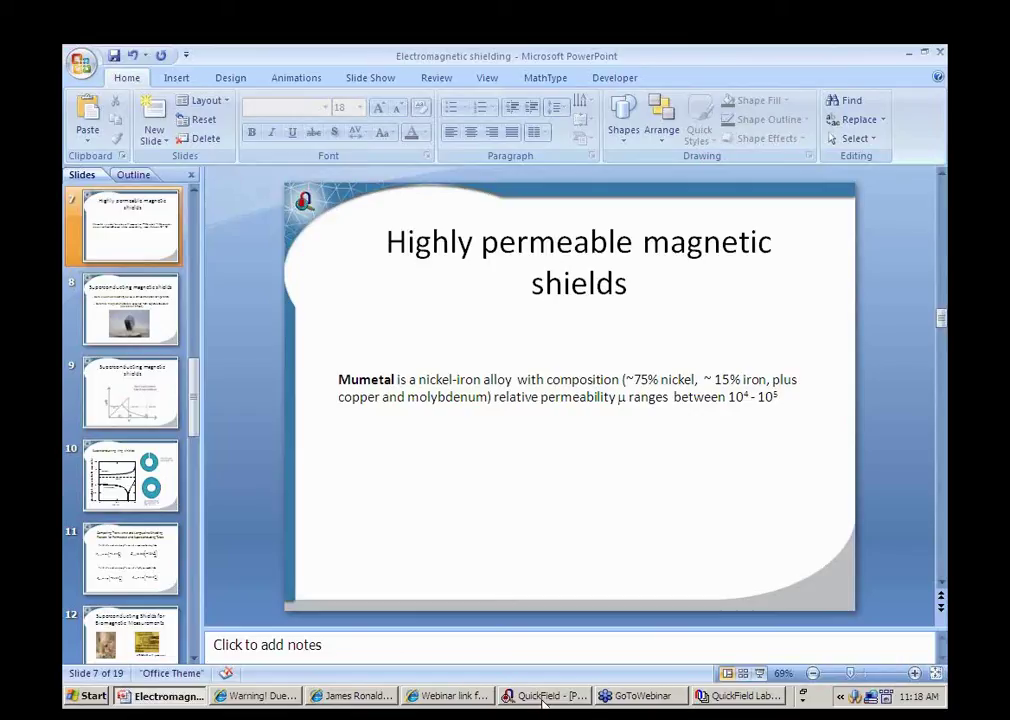
click(745, 697)
- Close LabelMover without saving the serial analysis and return to QuickField
click(939, 55)
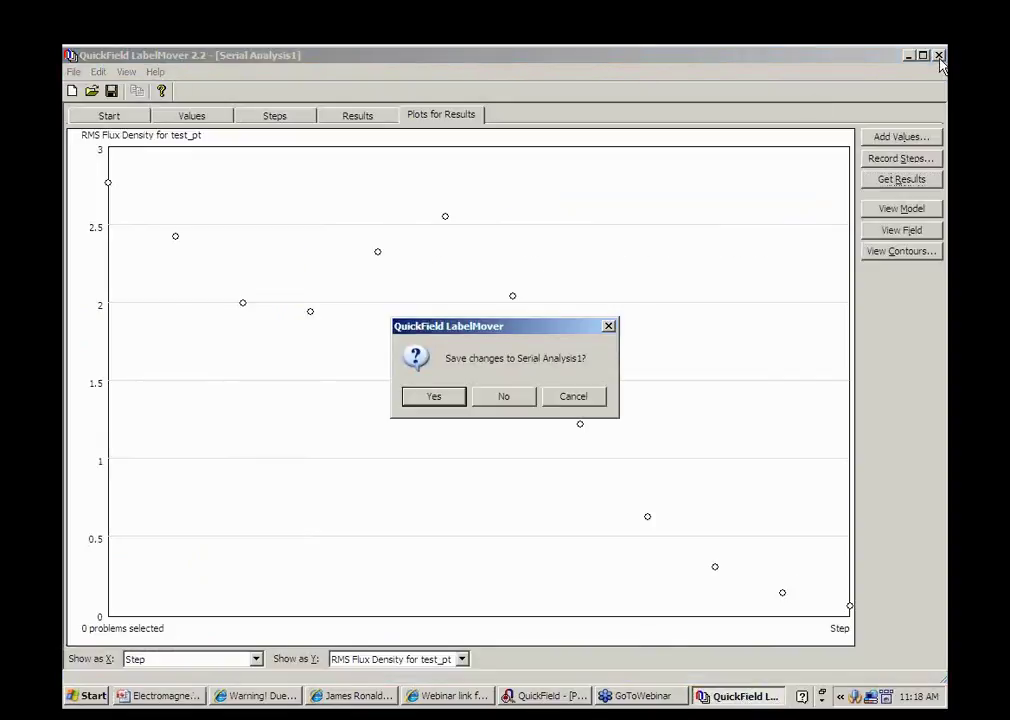
click(504, 405)
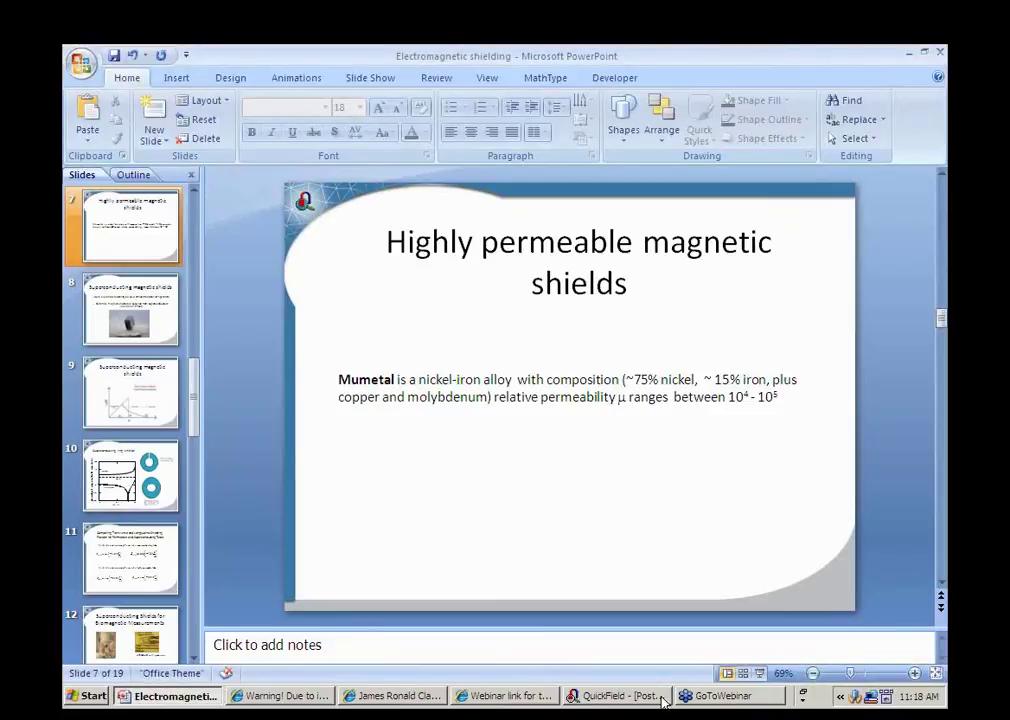
click(627, 693)
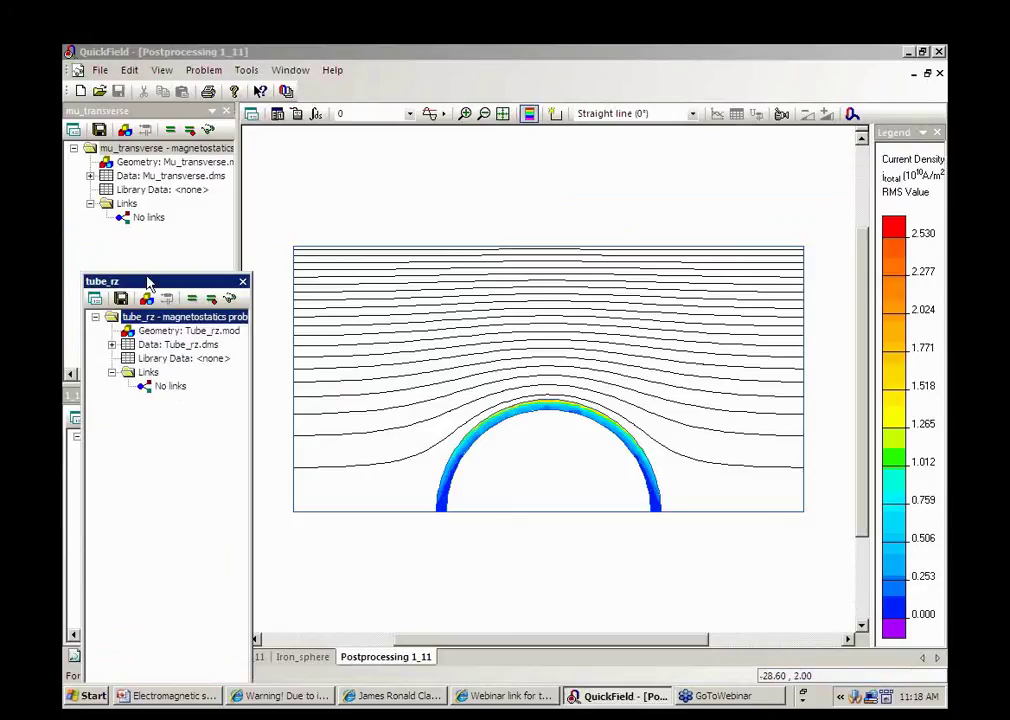
- Dock the tube_rz panel on the left and close project 1_11 without saving
drag(148, 284, 150, 470)
click(226, 397)
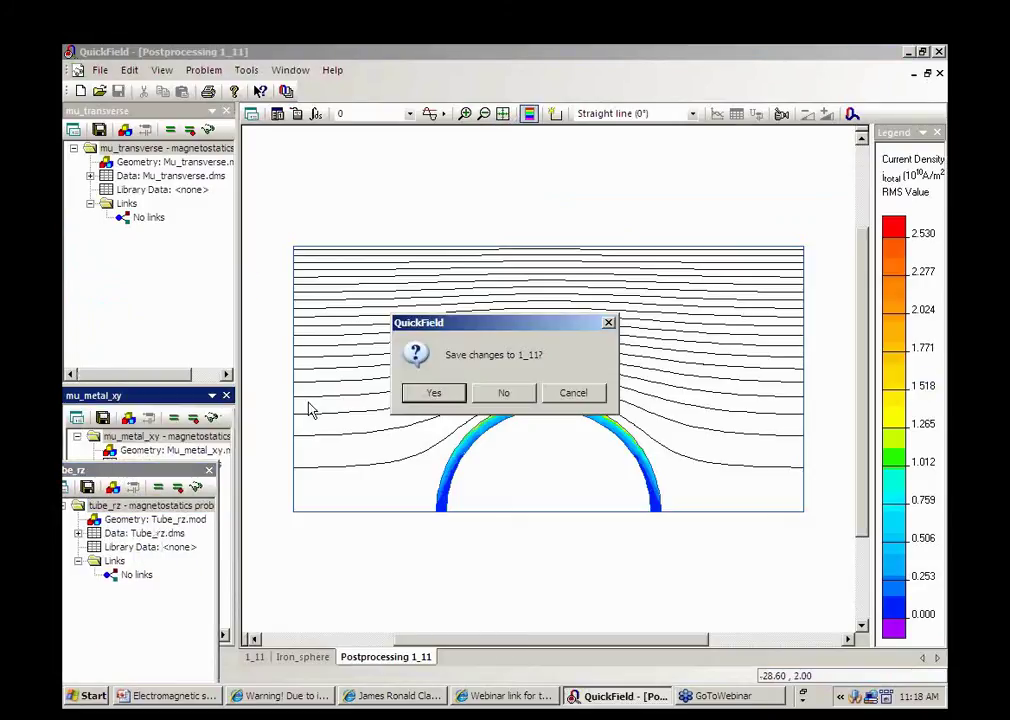
click(499, 396)
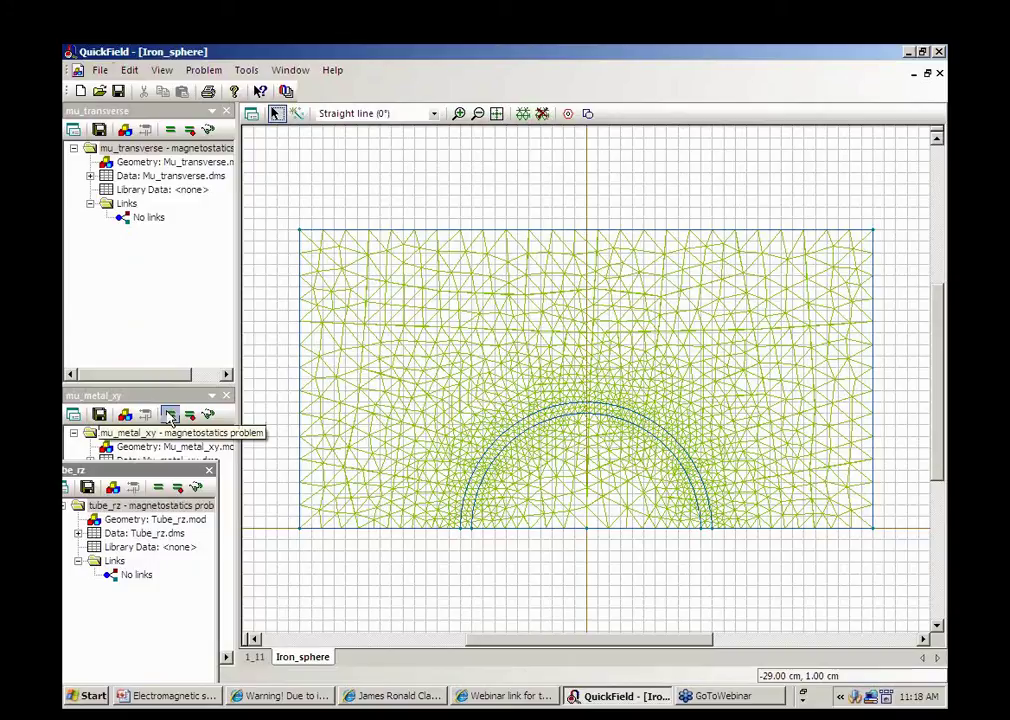
click(169, 413)
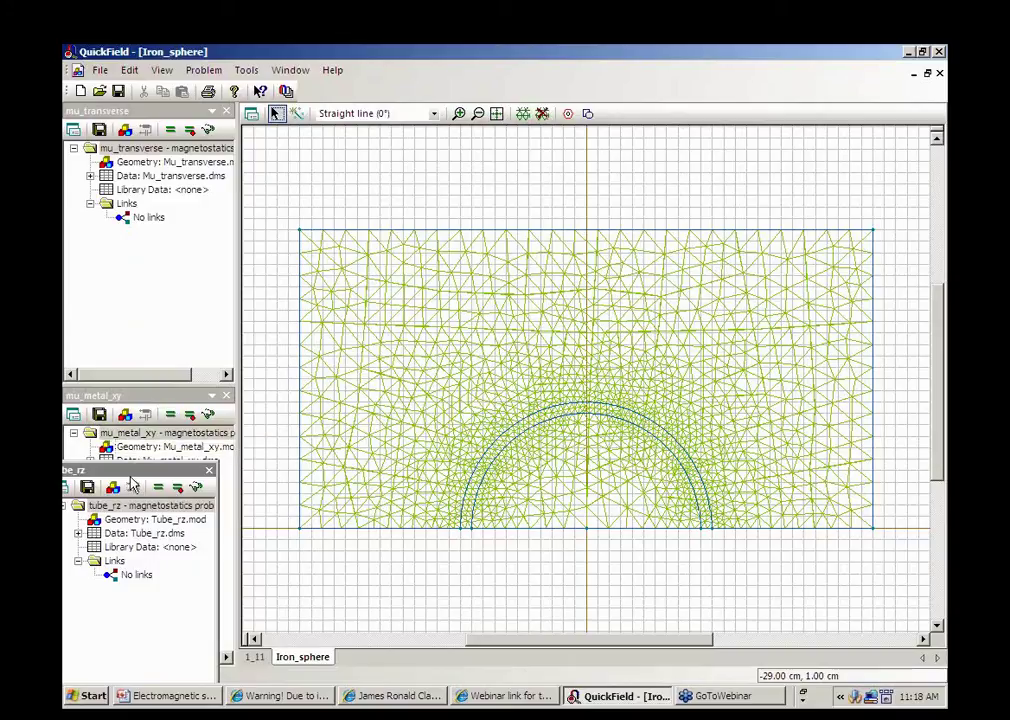
drag(133, 483, 150, 520)
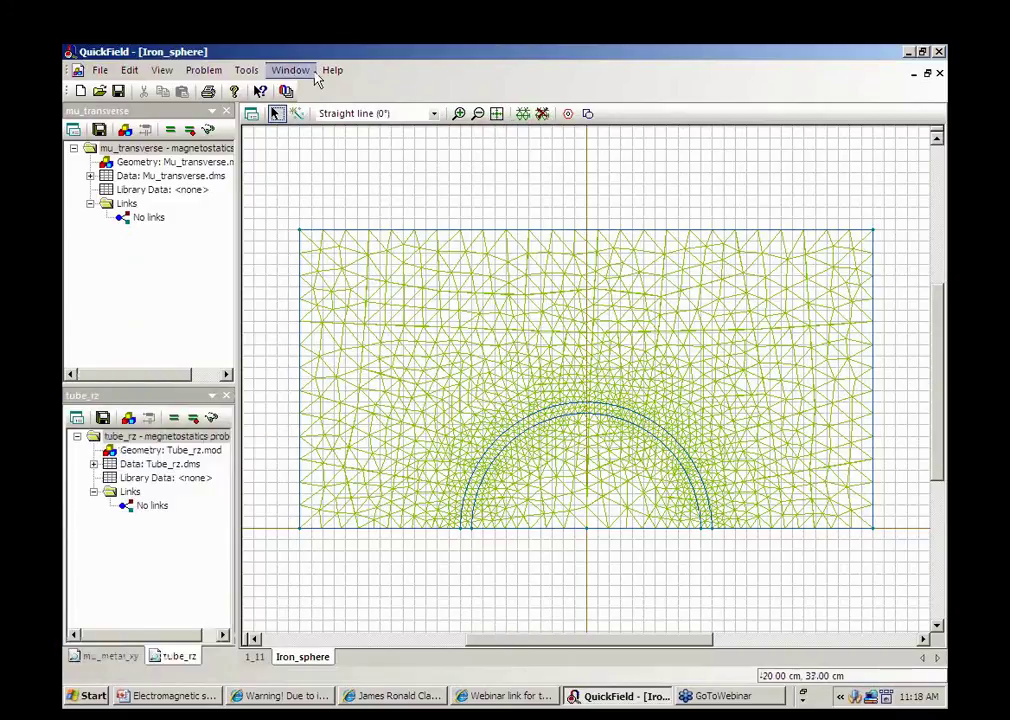
- Tile the windows horizontally and close the leftover 1_11 data window
click(290, 70)
click(312, 107)
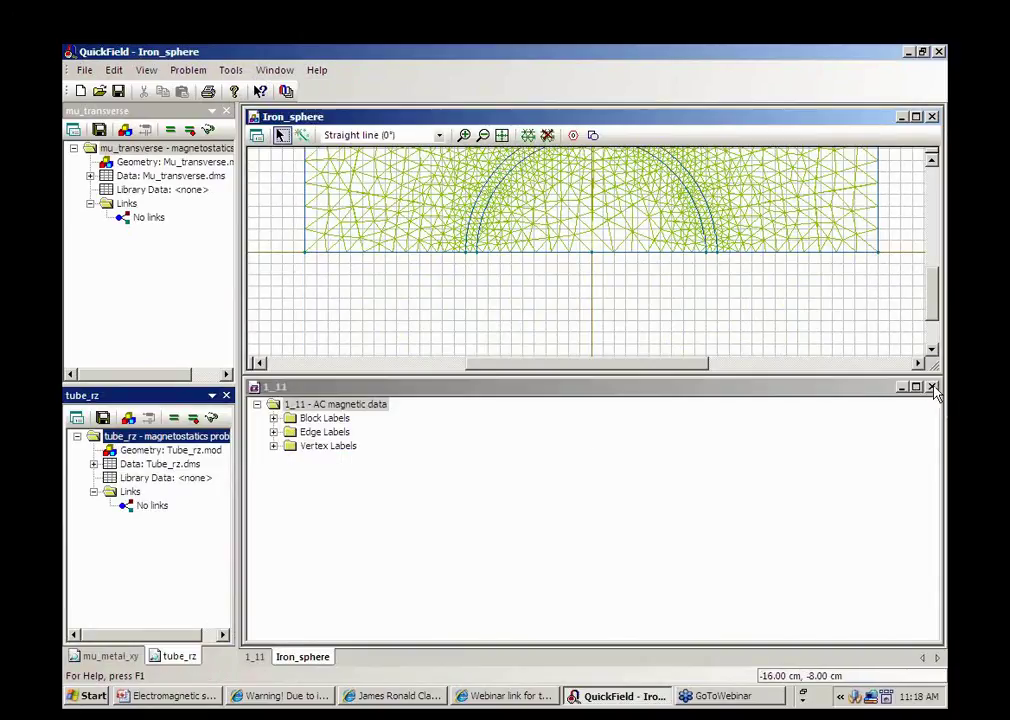
click(933, 387)
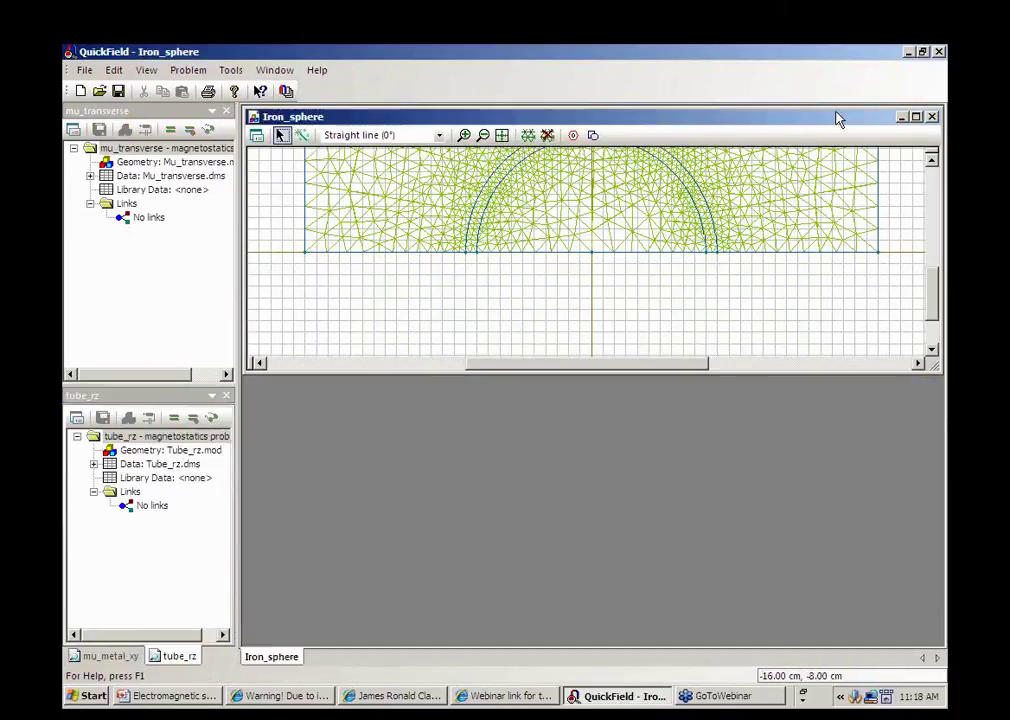
drag(843, 117, 886, 129)
- Close the Iron_sphere window and expand the mu_metal_xy problem tree
click(886, 132)
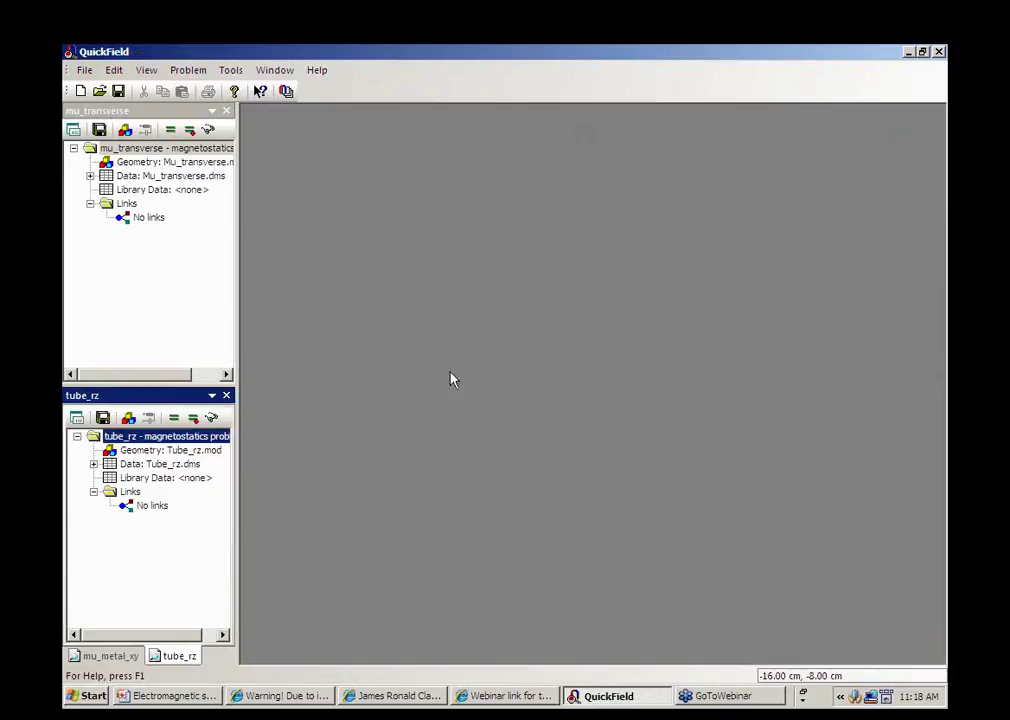
click(108, 656)
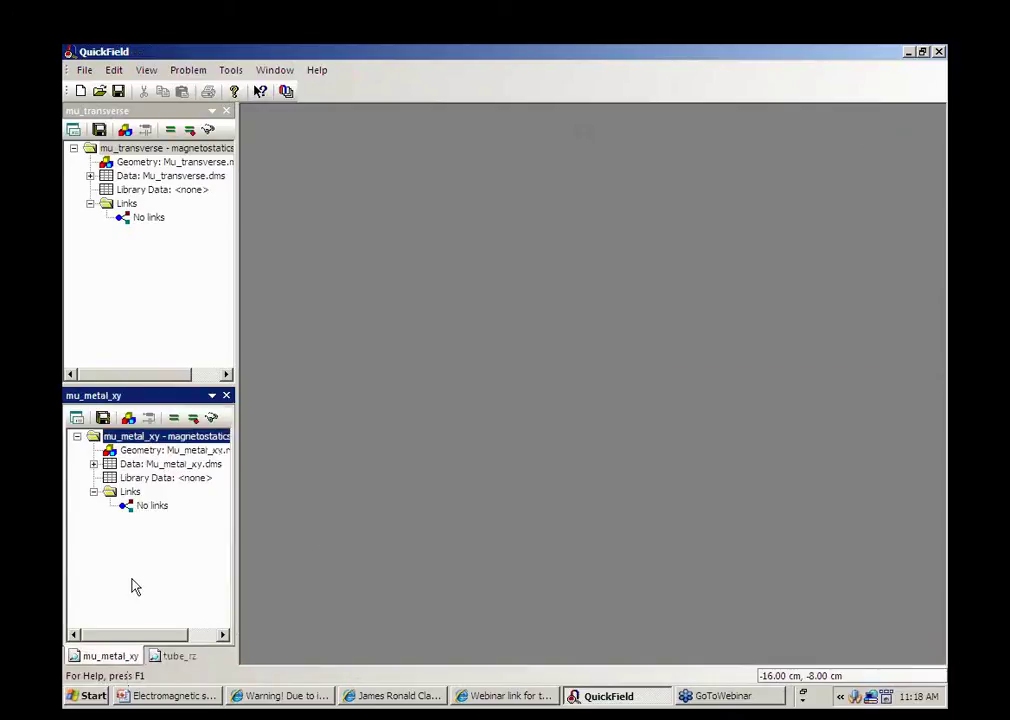
double_click(127, 441)
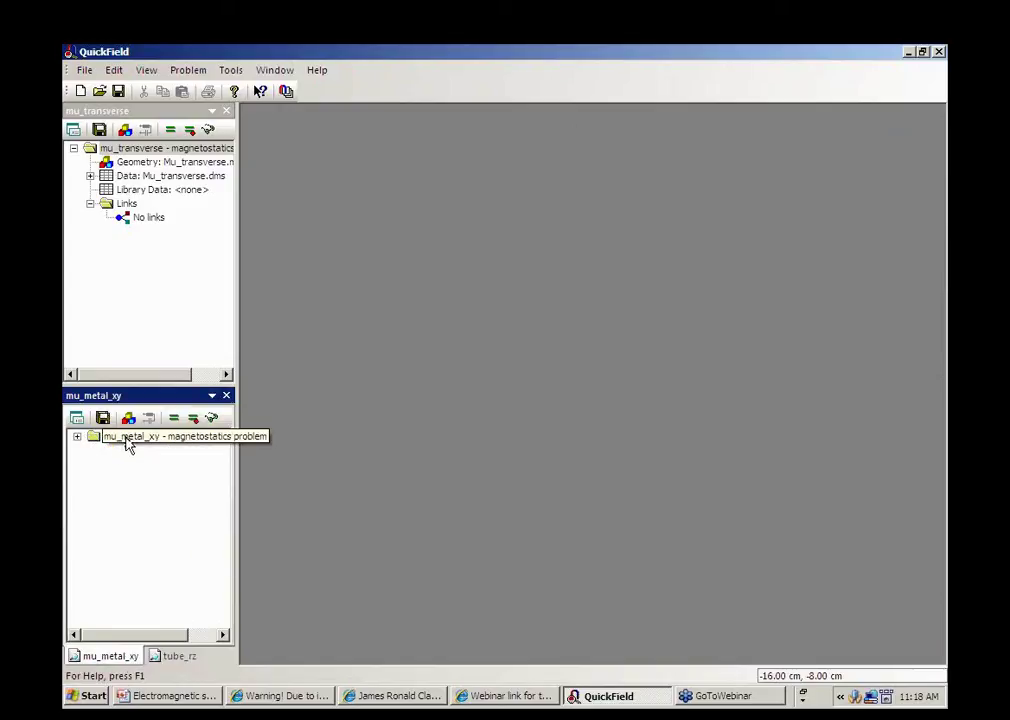
double_click(127, 441)
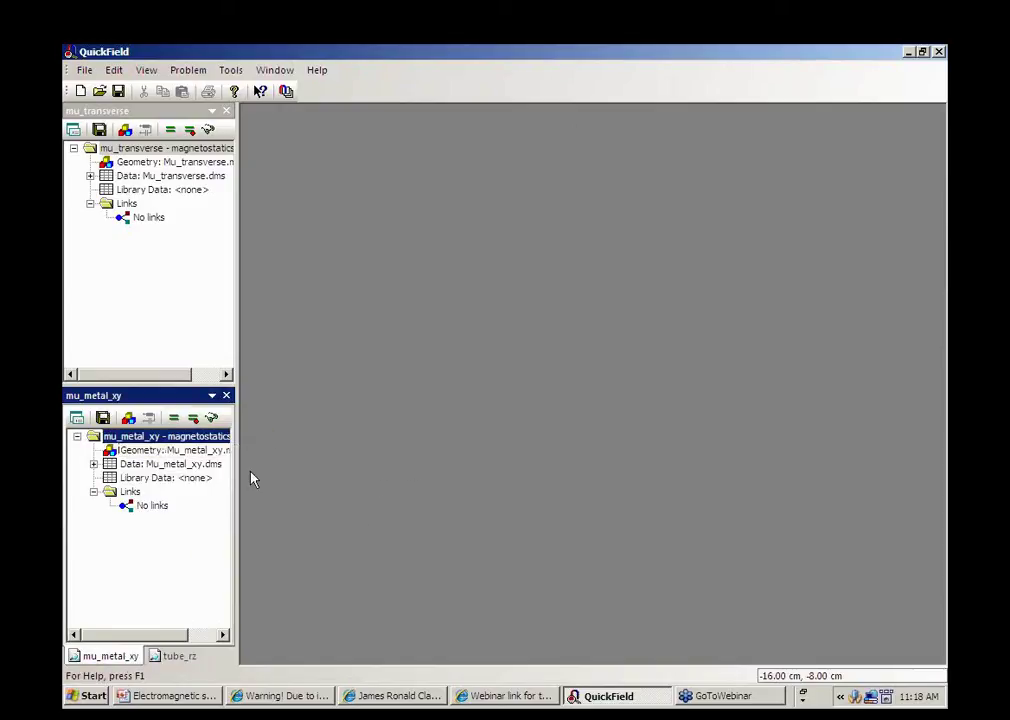
double_click(219, 442)
double_click(219, 442)
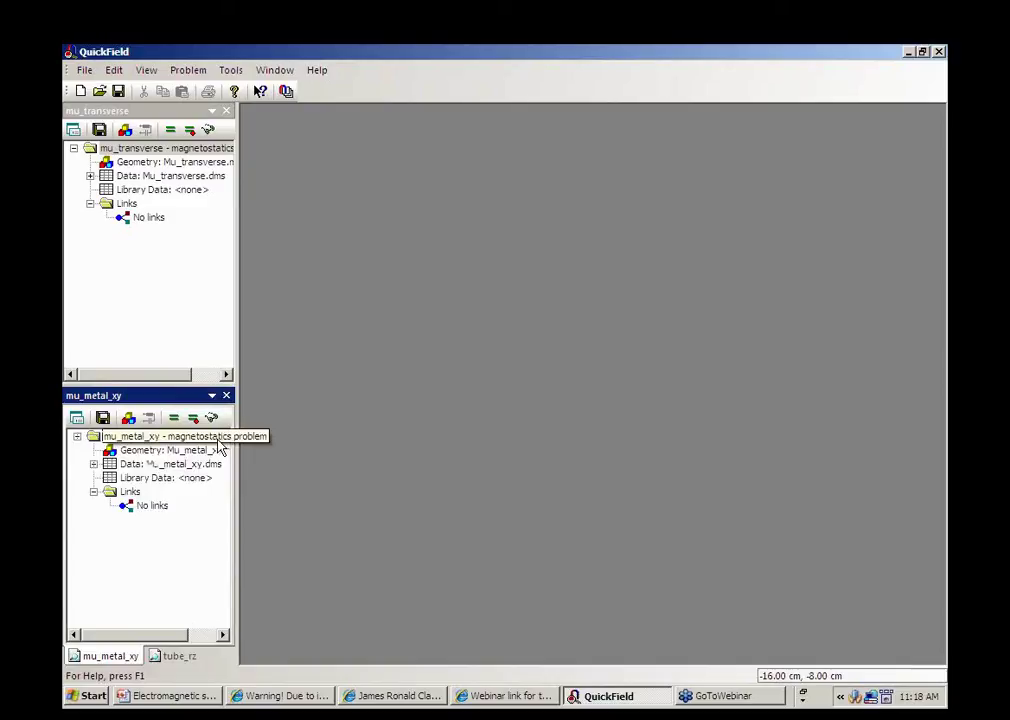
- Open the Mu_metal_xy geometry mesh, maximized and zoomed to fit
click(147, 455)
double_click(147, 452)
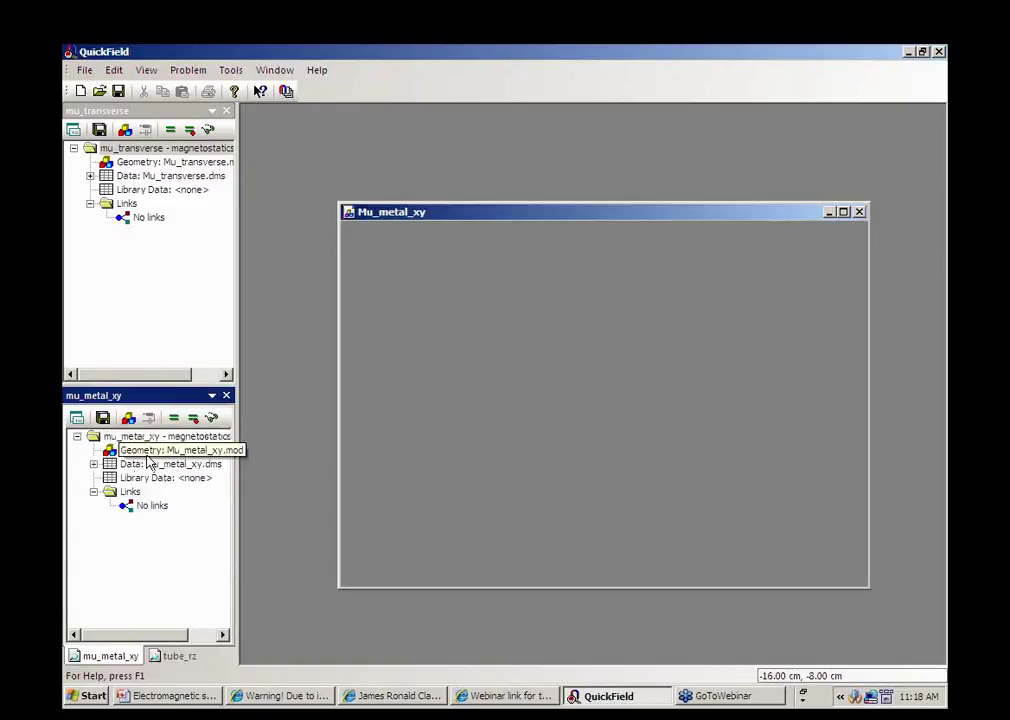
click(843, 213)
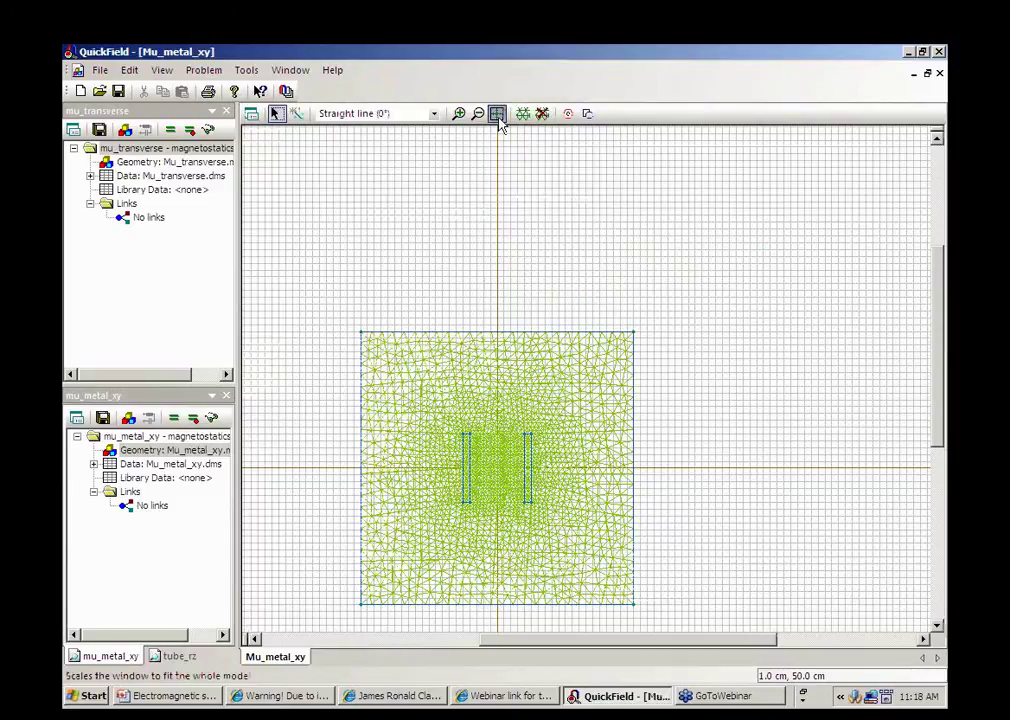
click(498, 116)
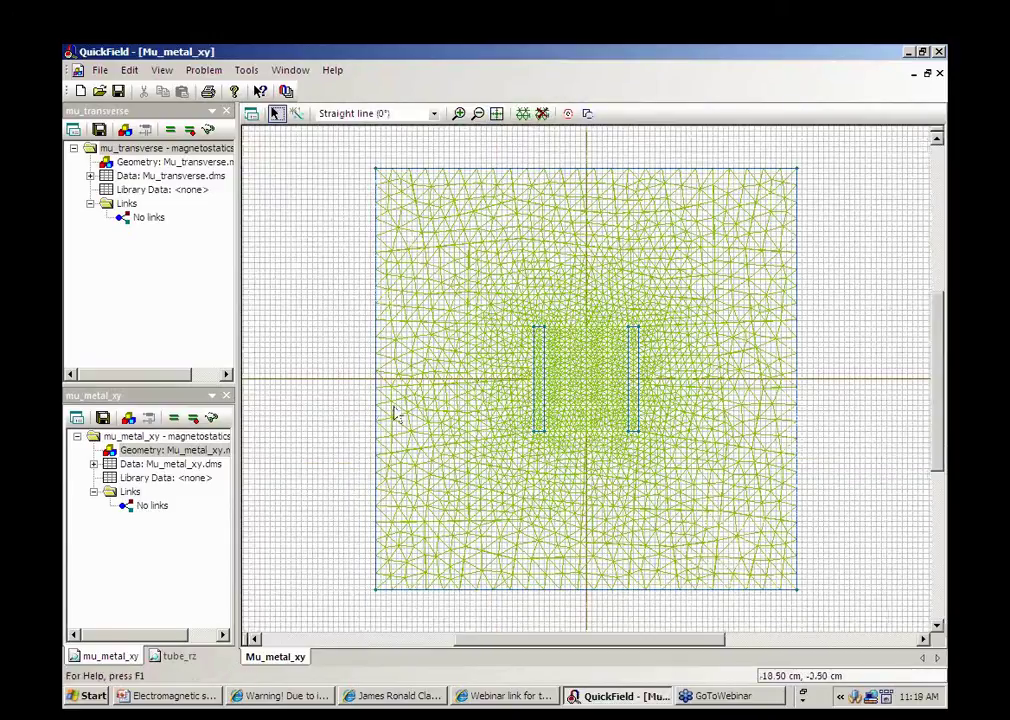
- Check the air (permeability 1) and mu_metal (permeability 10000) block label properties
click(93, 464)
click(160, 478)
click(110, 478)
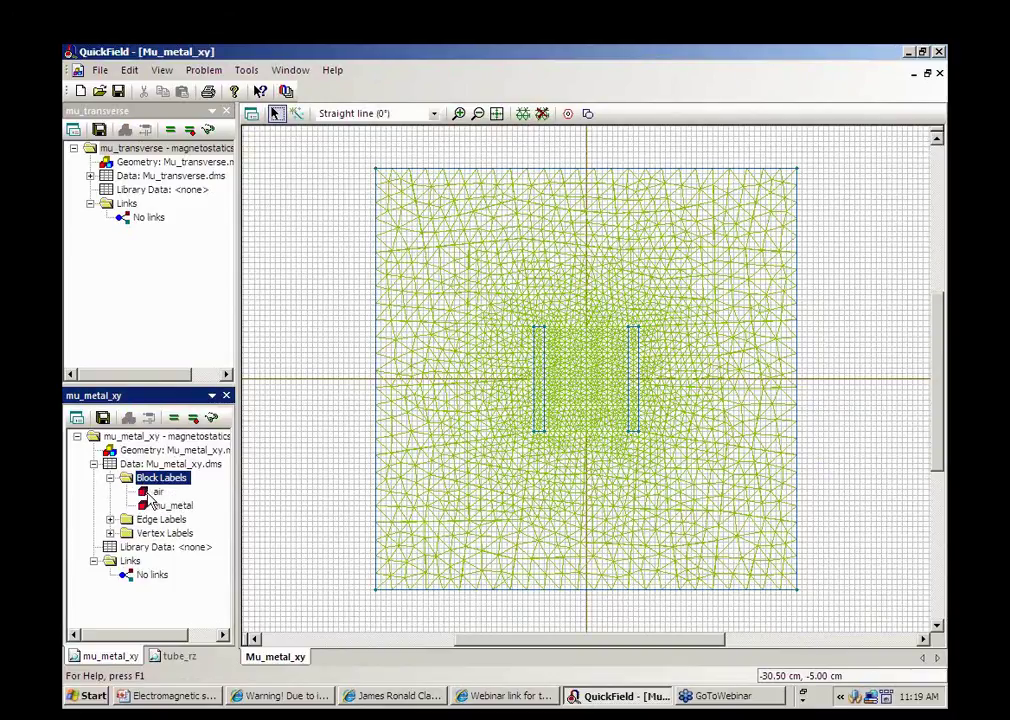
click(157, 492)
double_click(155, 494)
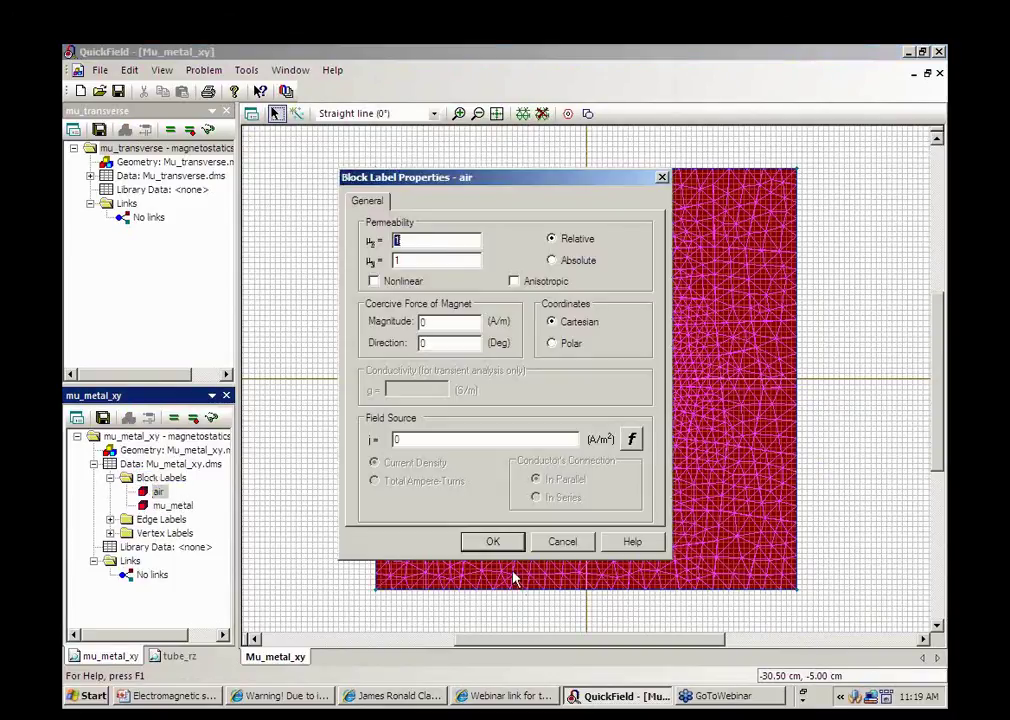
click(500, 546)
click(172, 506)
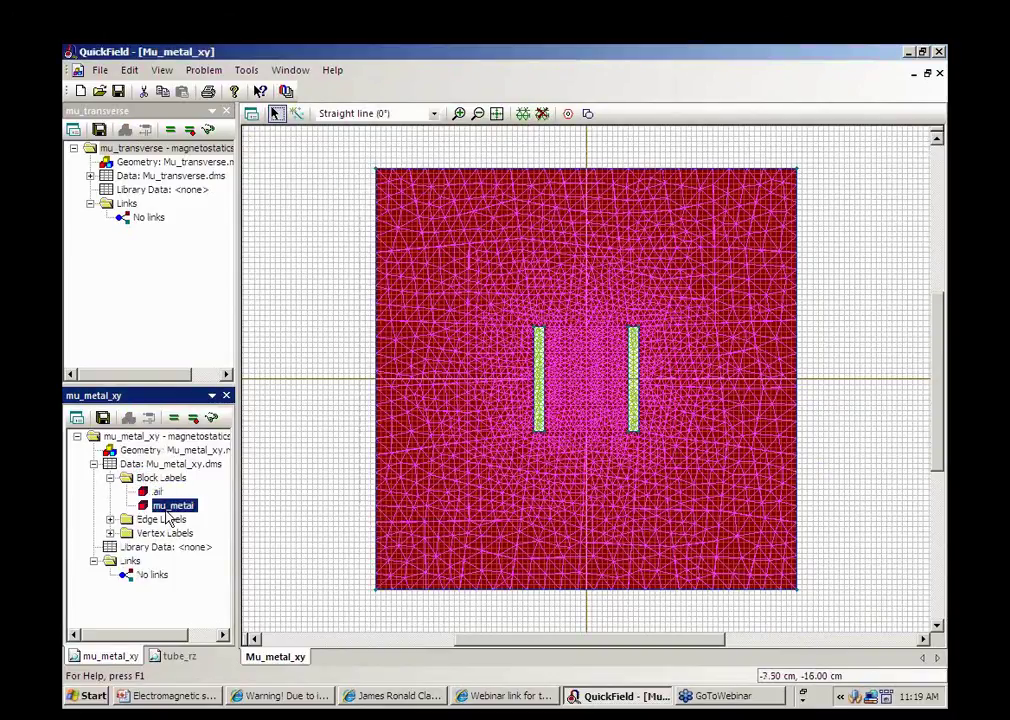
double_click(168, 508)
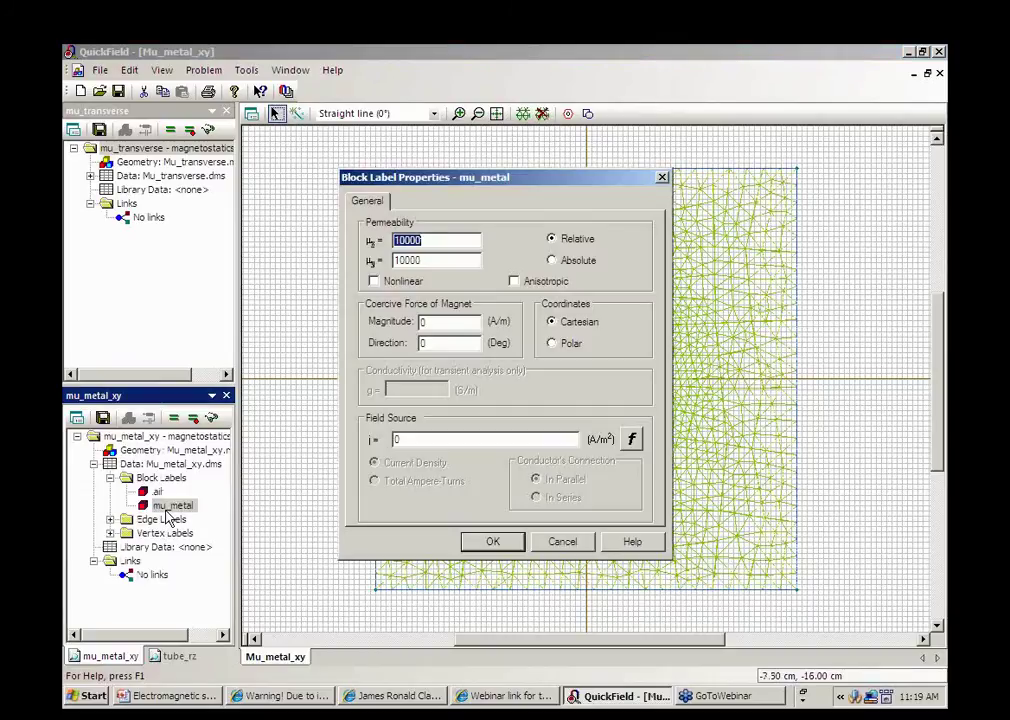
click(488, 548)
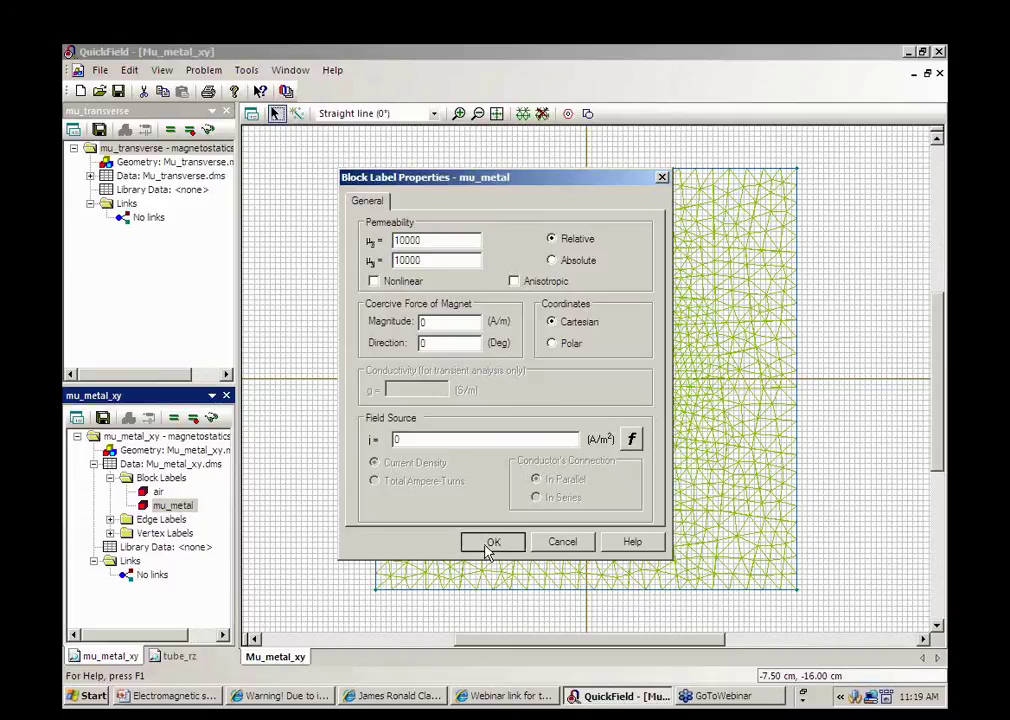
- Review the bottom and top edge labels' zero tangential field conditions
click(110, 519)
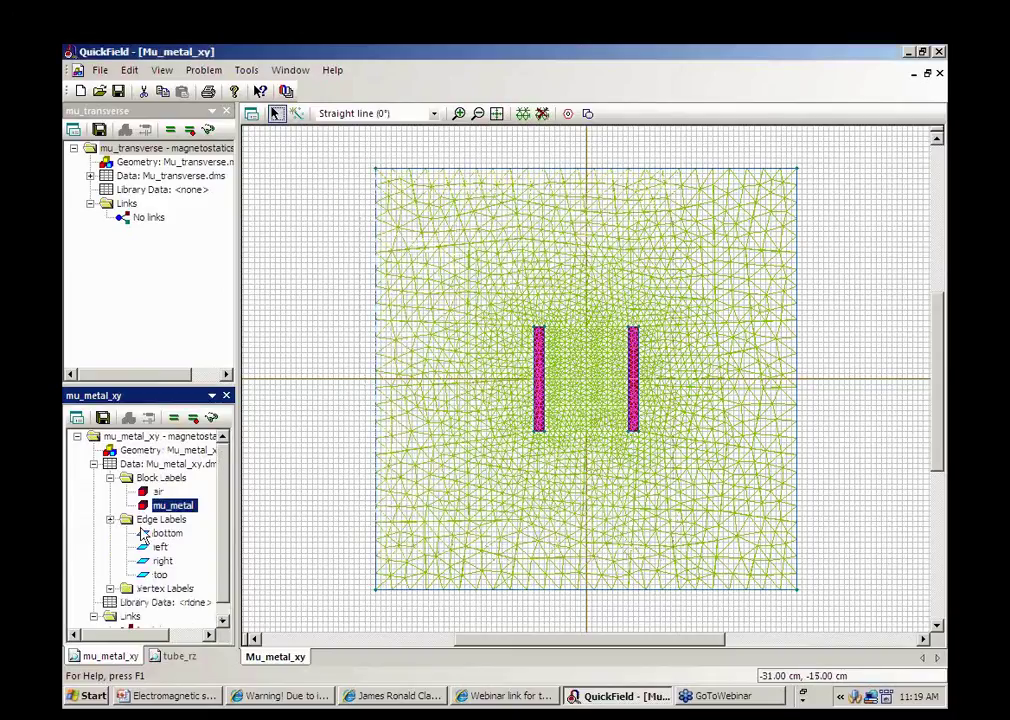
click(155, 534)
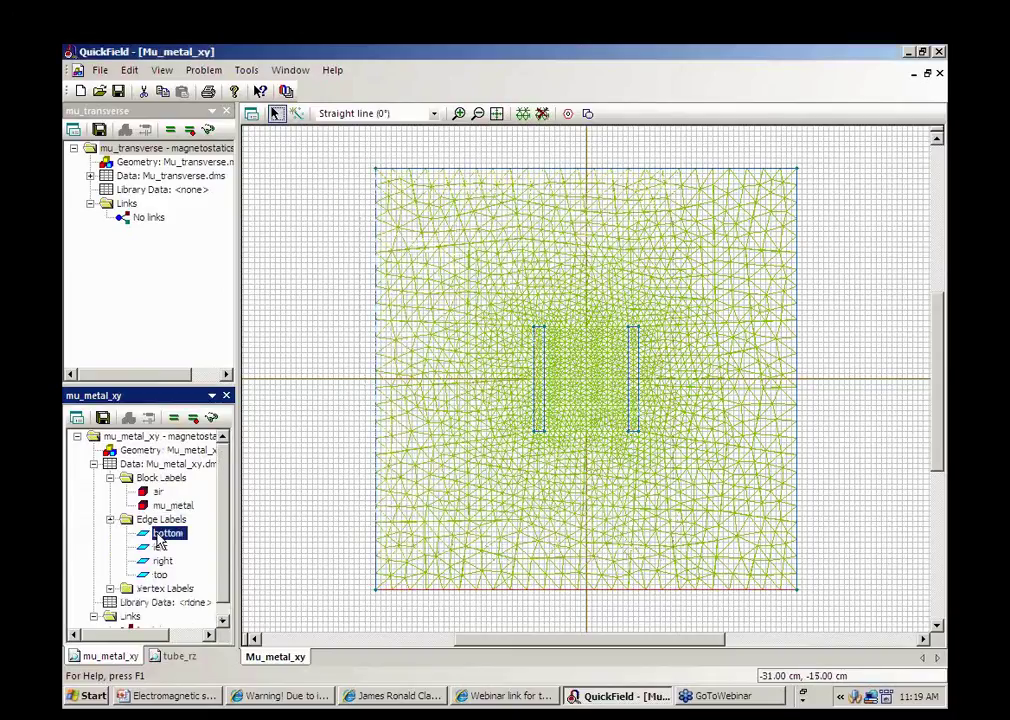
double_click(166, 534)
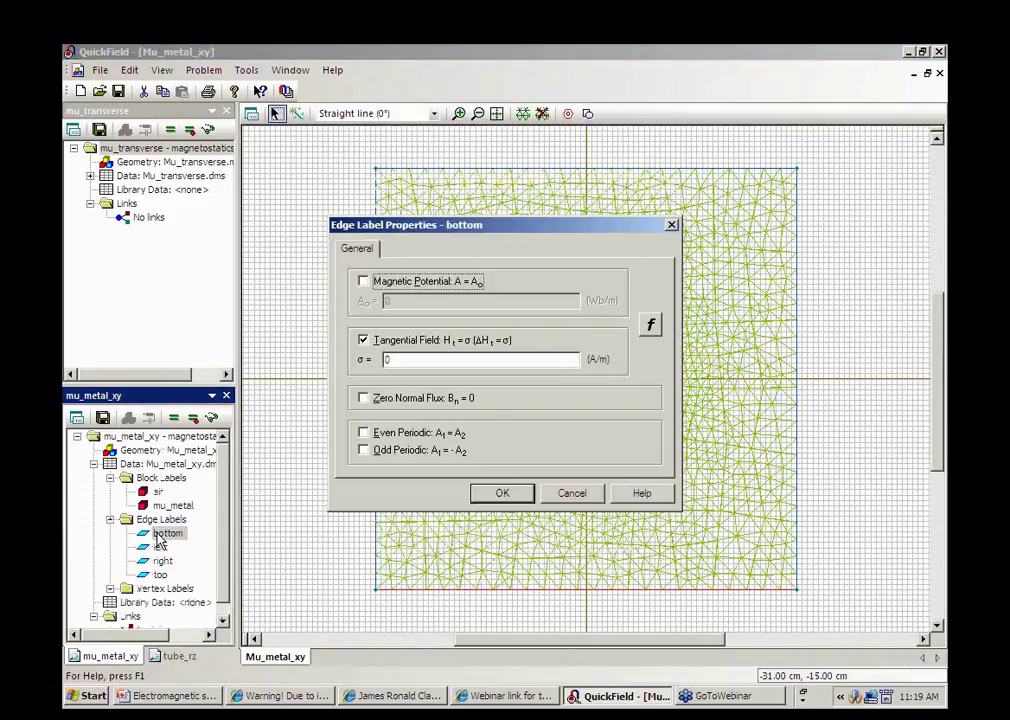
click(503, 494)
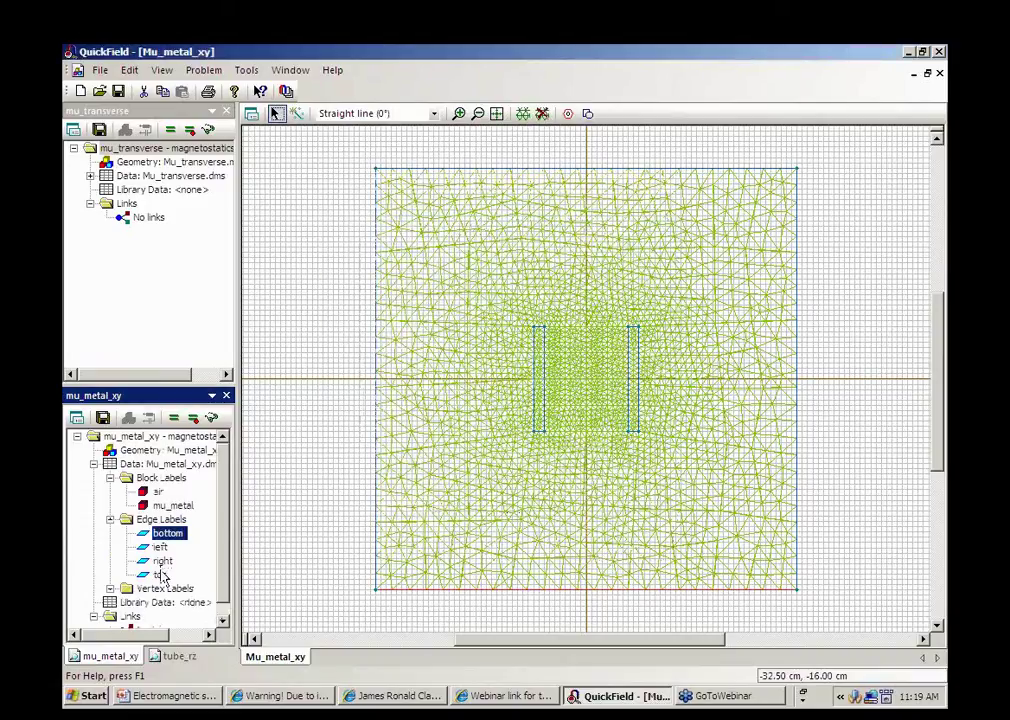
click(160, 575)
double_click(160, 576)
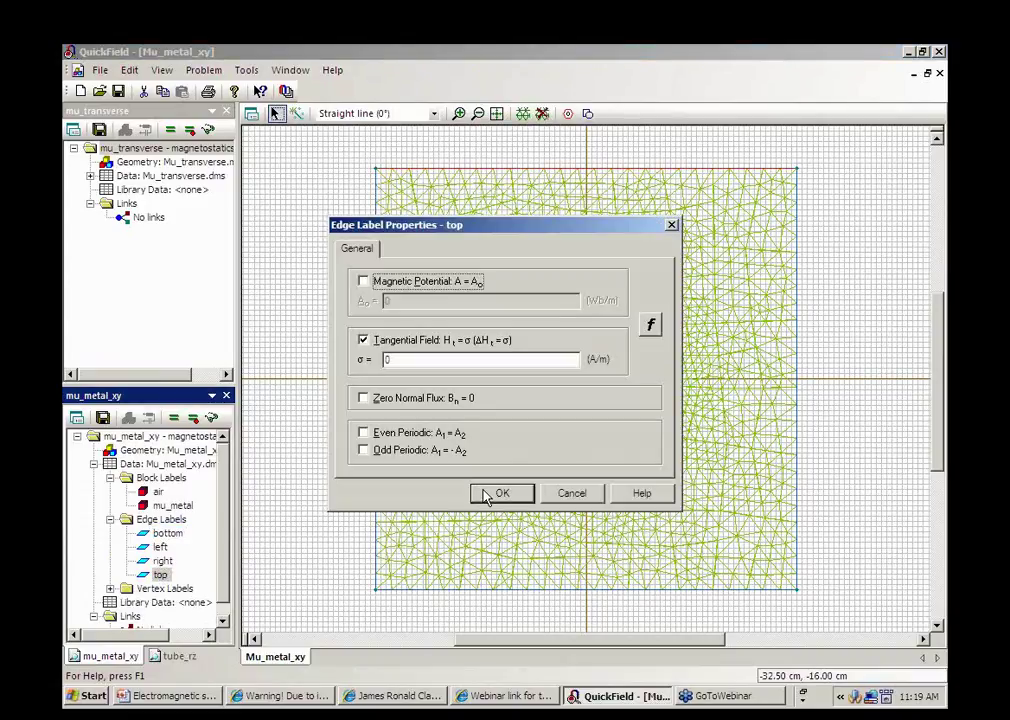
click(503, 492)
- Review the left (potential -1 Wb/m) and right (potential 1 Wb/m) edge labels
click(159, 548)
double_click(158, 549)
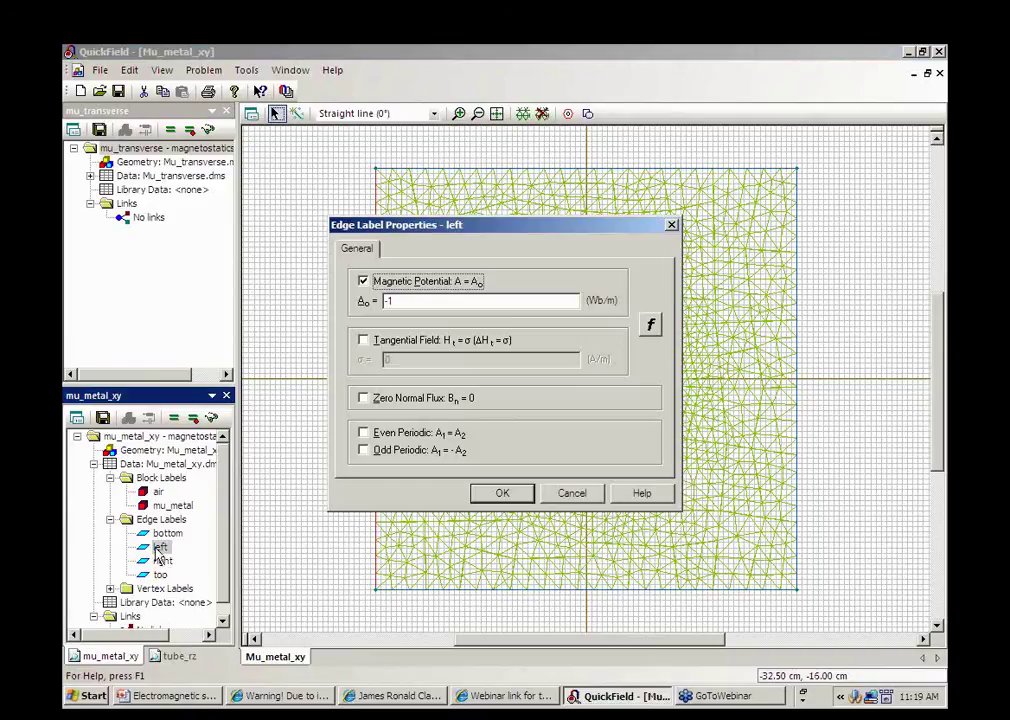
click(499, 494)
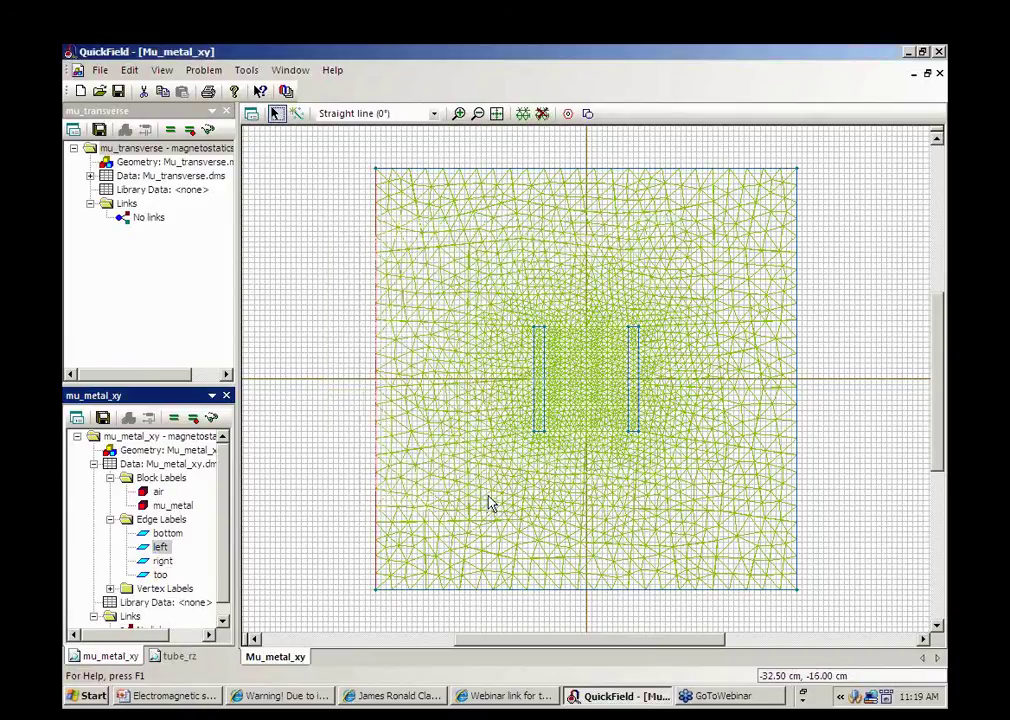
click(163, 562)
double_click(163, 563)
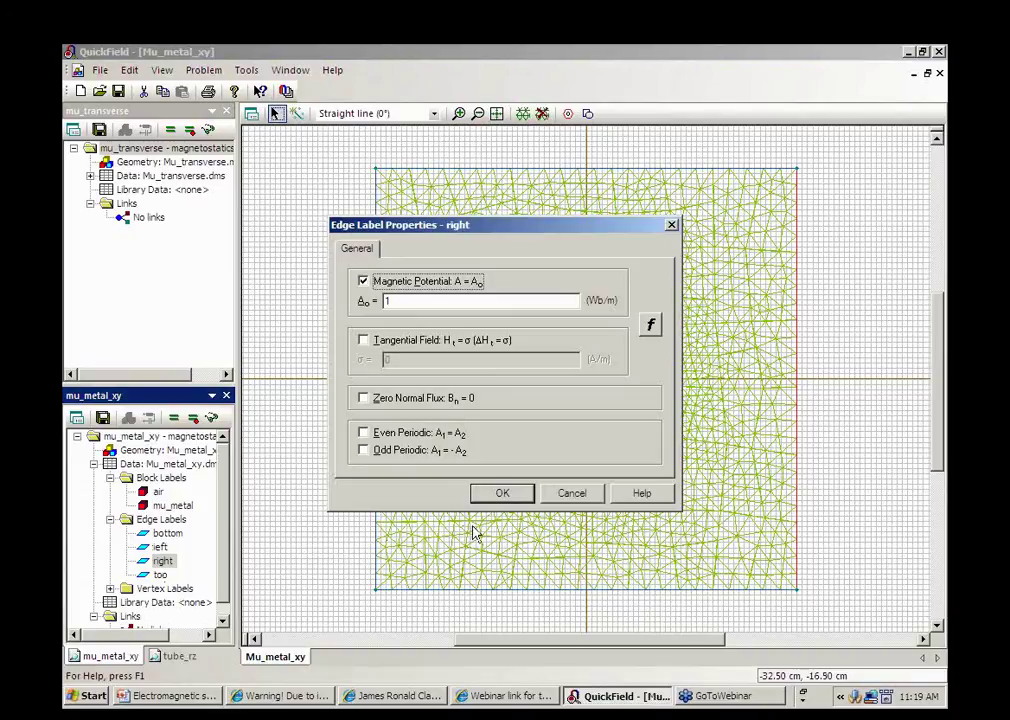
click(501, 495)
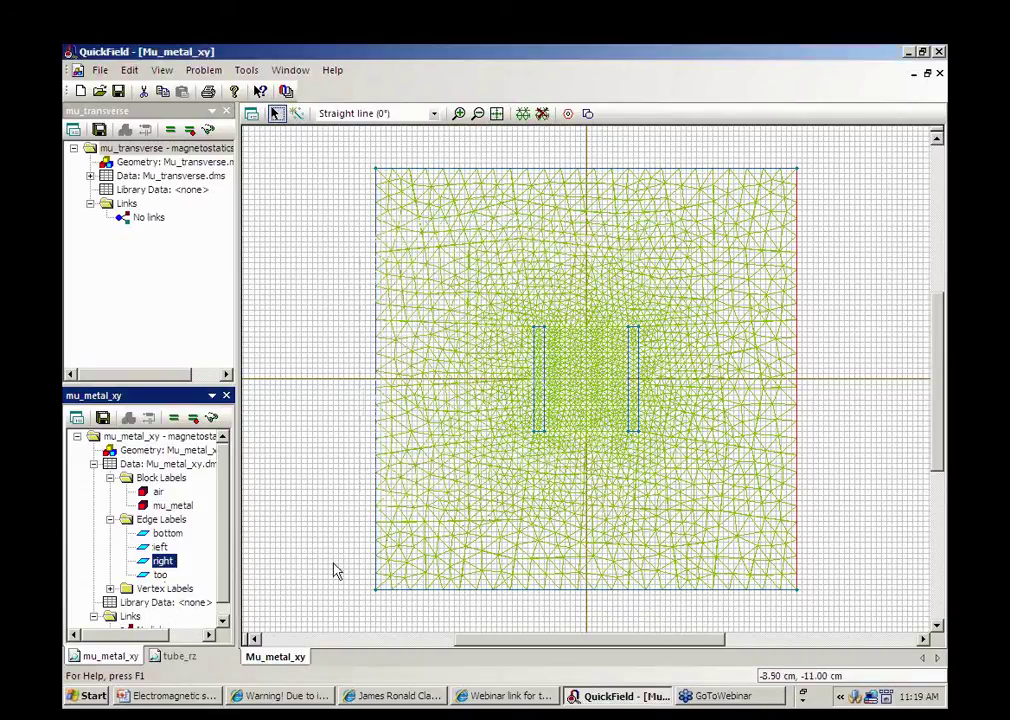
click(223, 622)
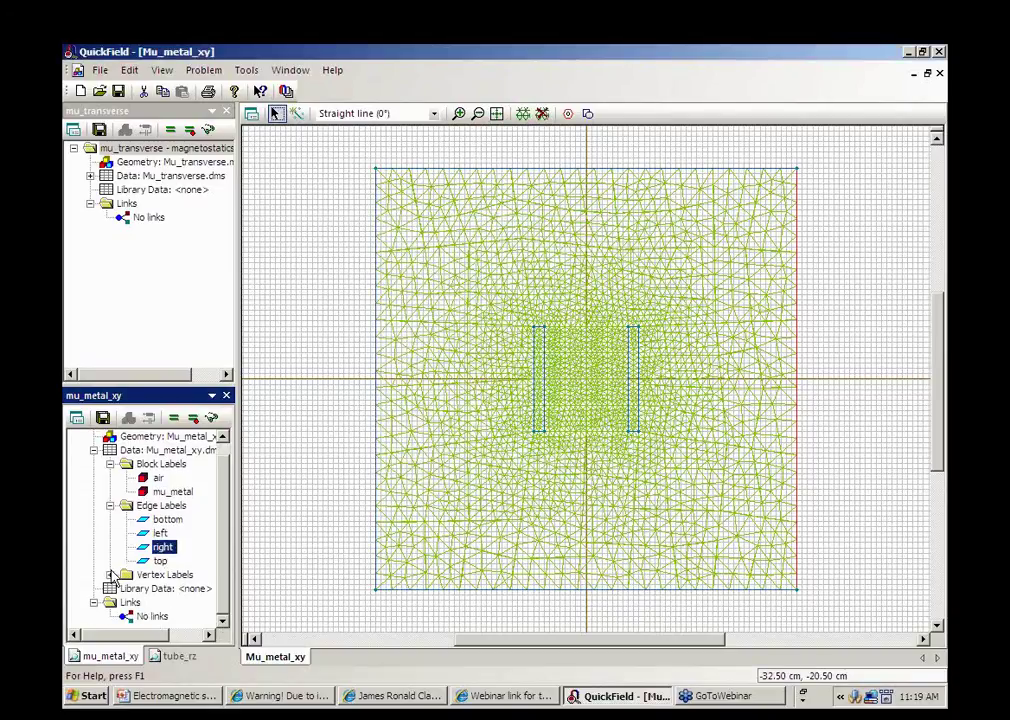
click(223, 438)
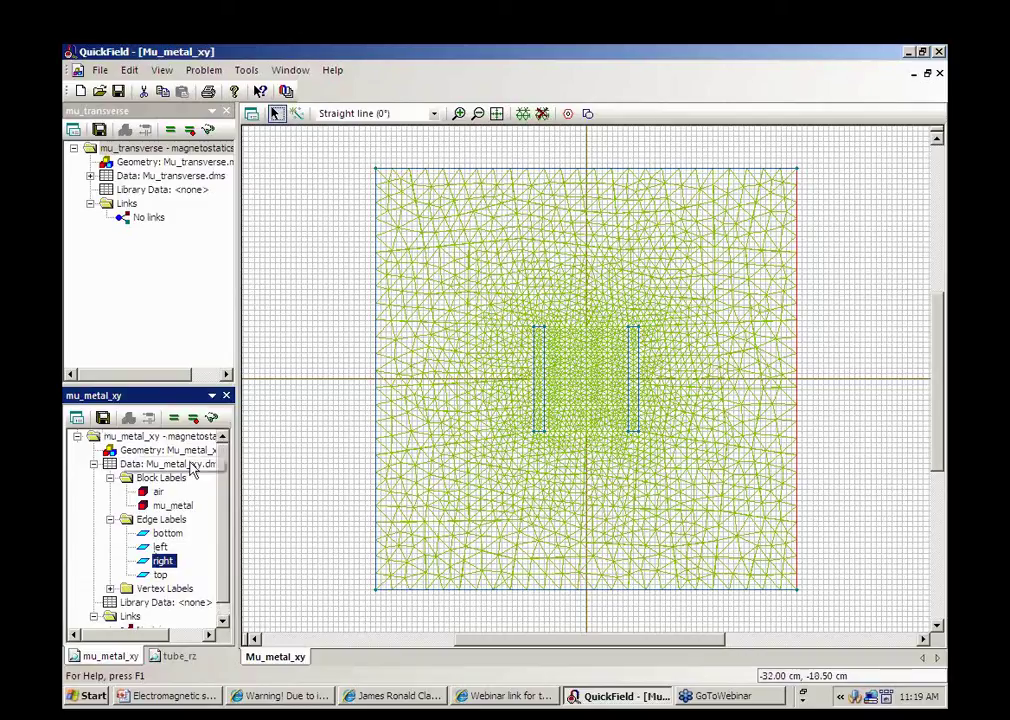
- Display the Mu_metal_xy field picture and draw a vertical contour through the shield centre
click(130, 437)
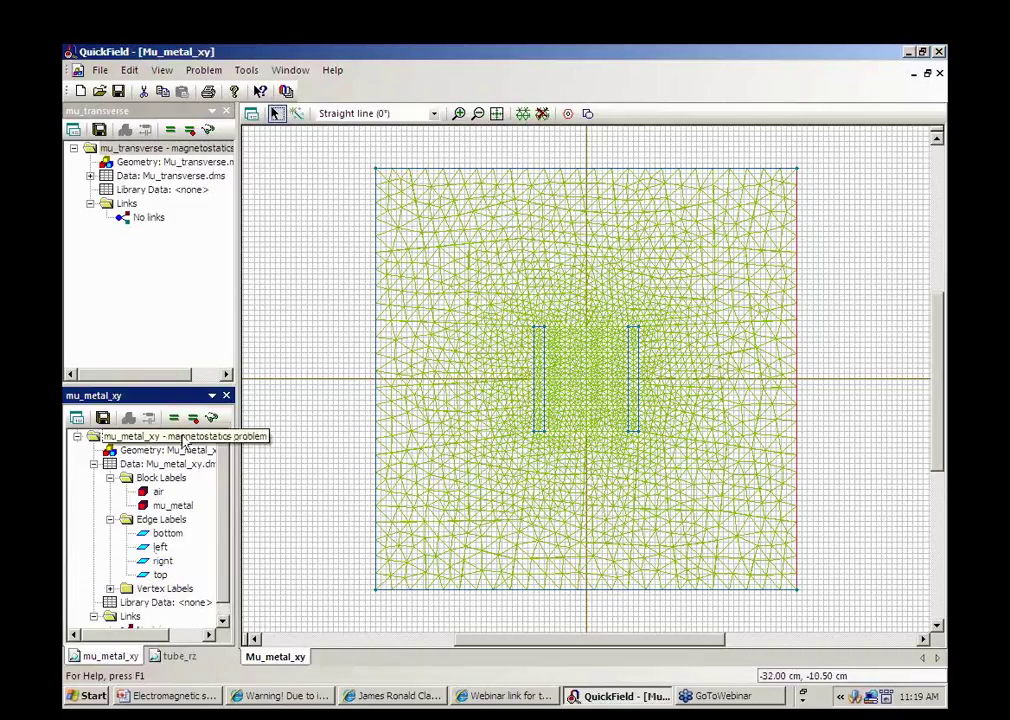
click(211, 418)
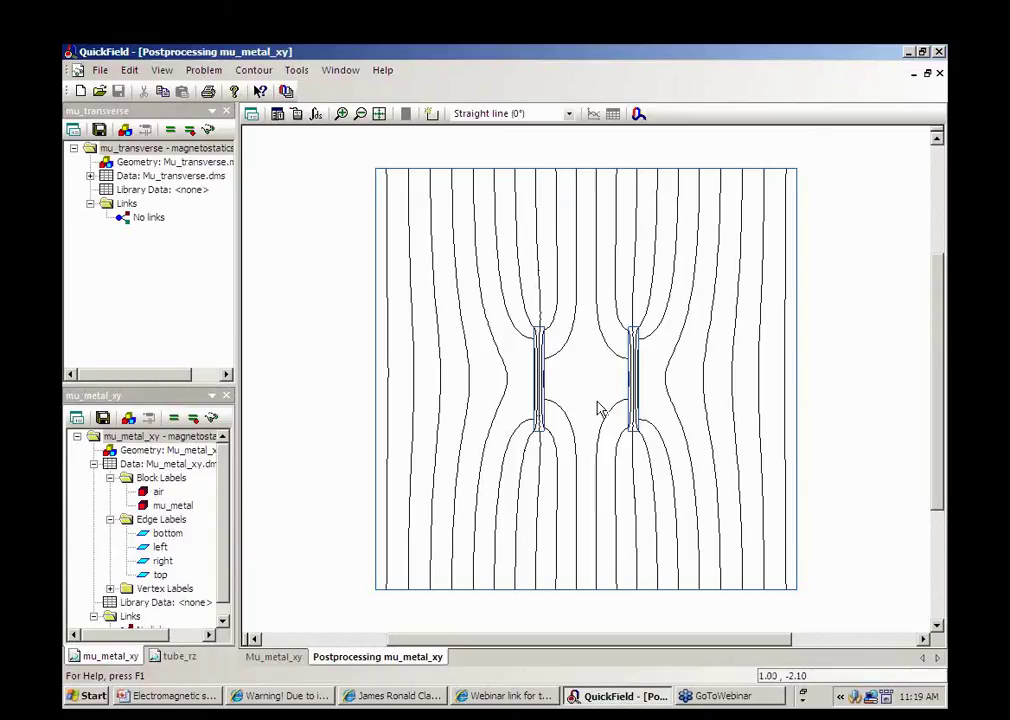
click(430, 110)
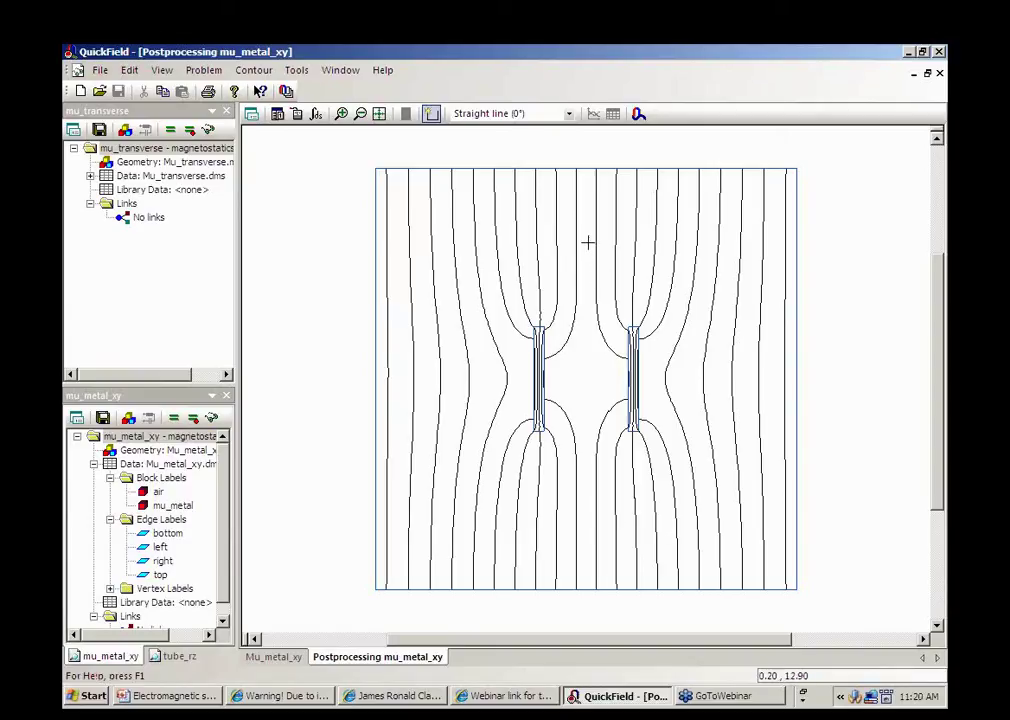
drag(588, 242, 587, 541)
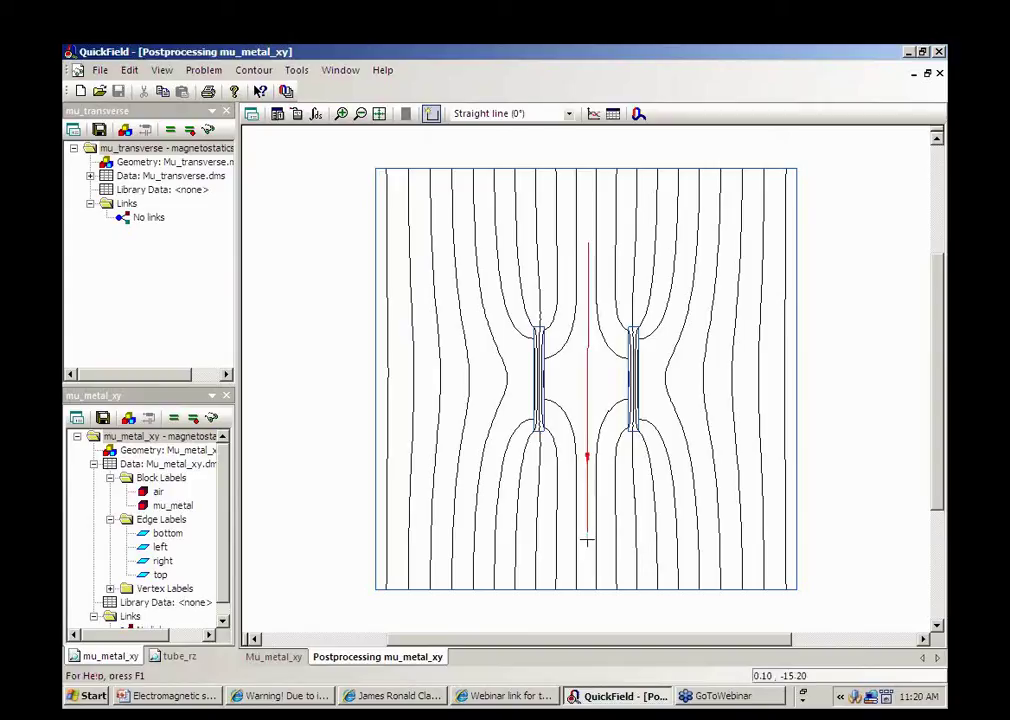
- Plot flux density B along the contour as an XY graph, dipping from about 5.4 T to 1.5 T
right_click(587, 541)
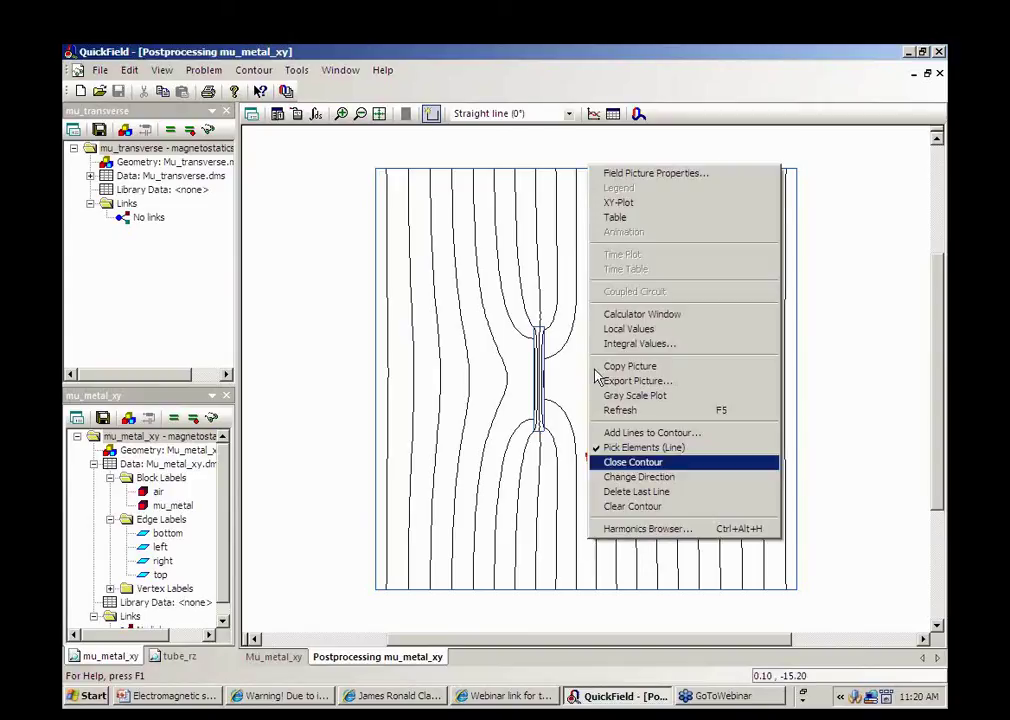
click(602, 203)
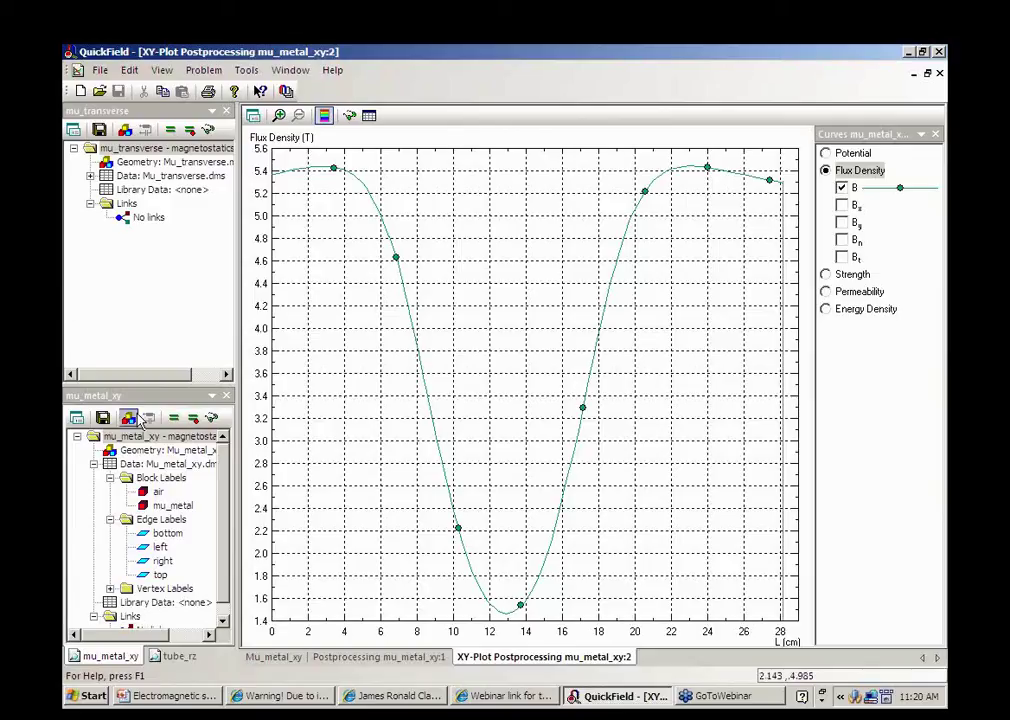
click(292, 71)
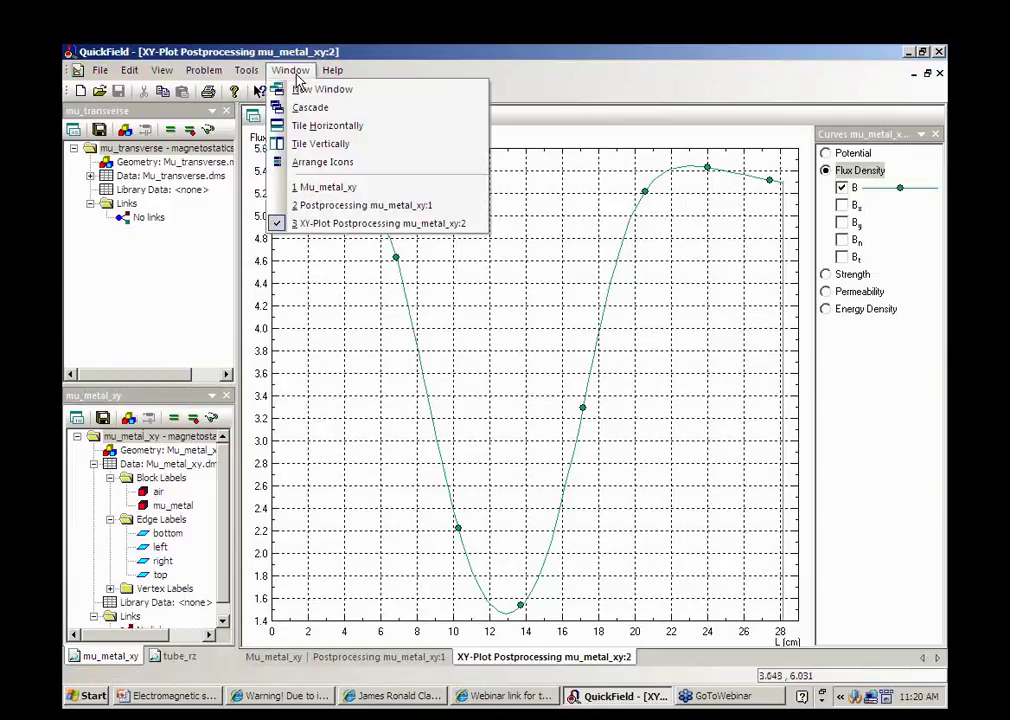
- Tile the mu_metal_xy windows horizontally, then close the XY plot, field view and mesh
click(338, 127)
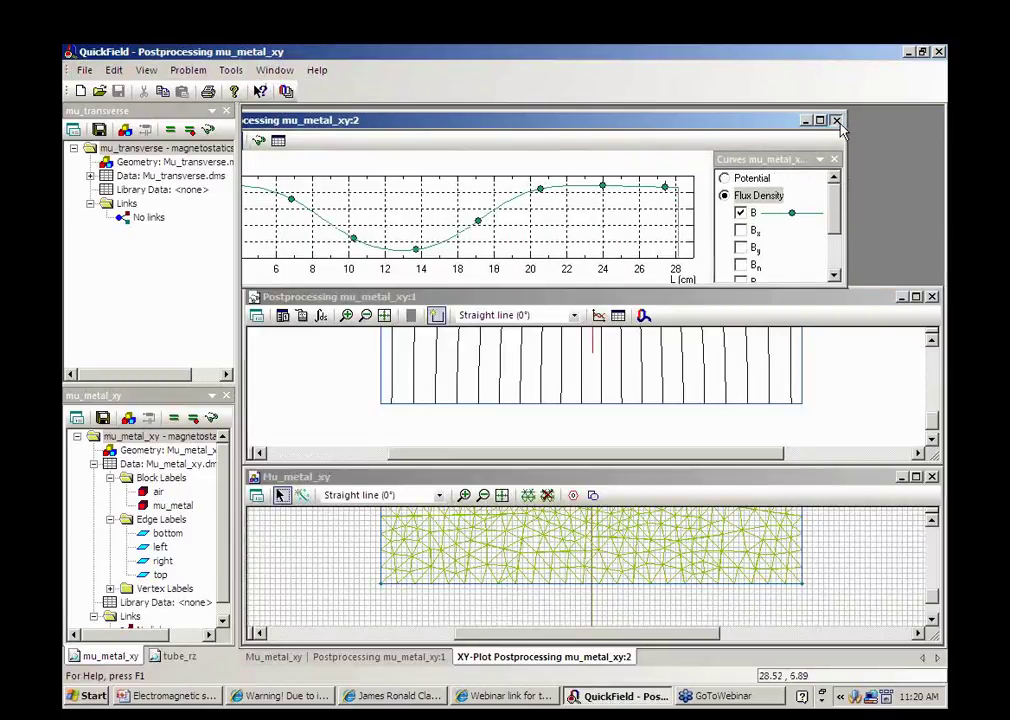
click(836, 121)
click(931, 297)
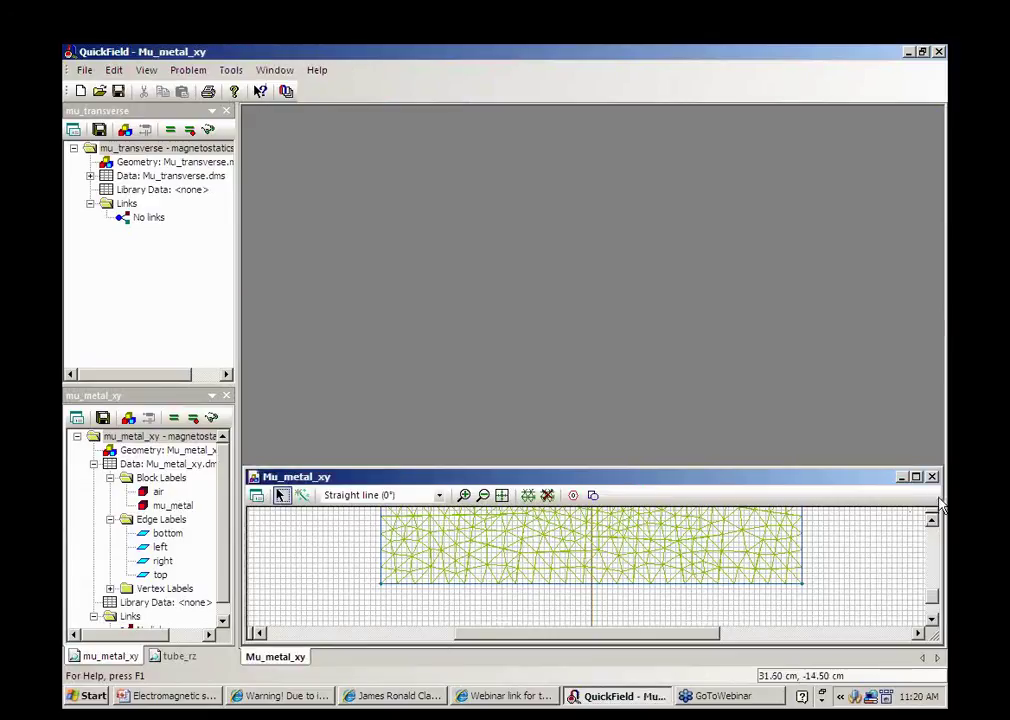
click(932, 478)
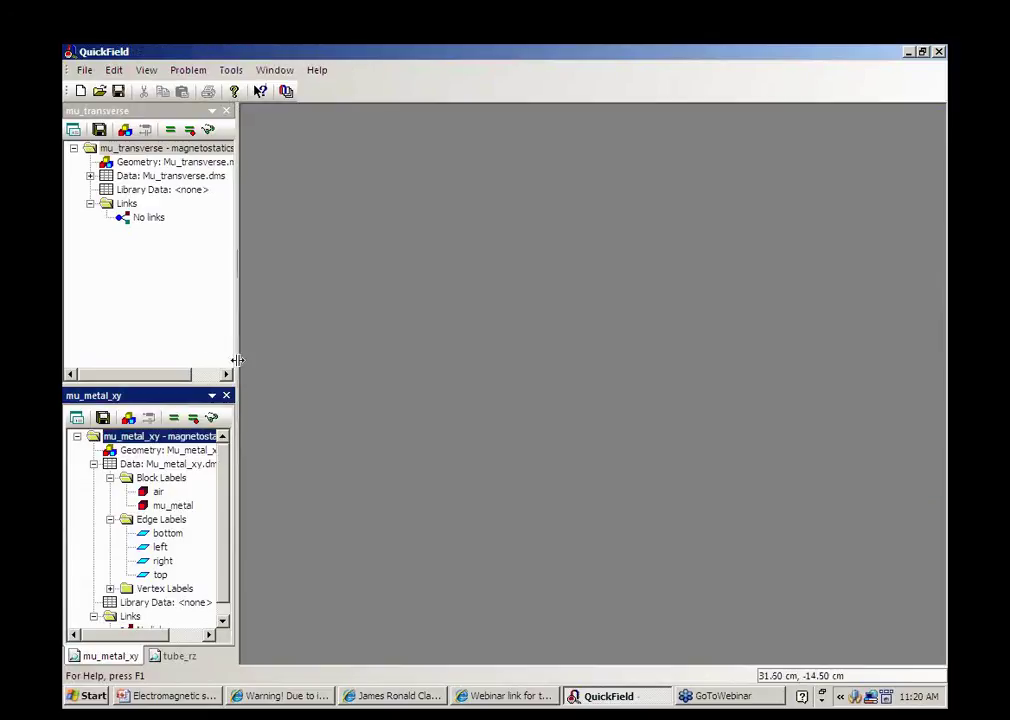
- Open the Mu_transverse geometry mesh, maximized and zoomed to fit
double_click(177, 164)
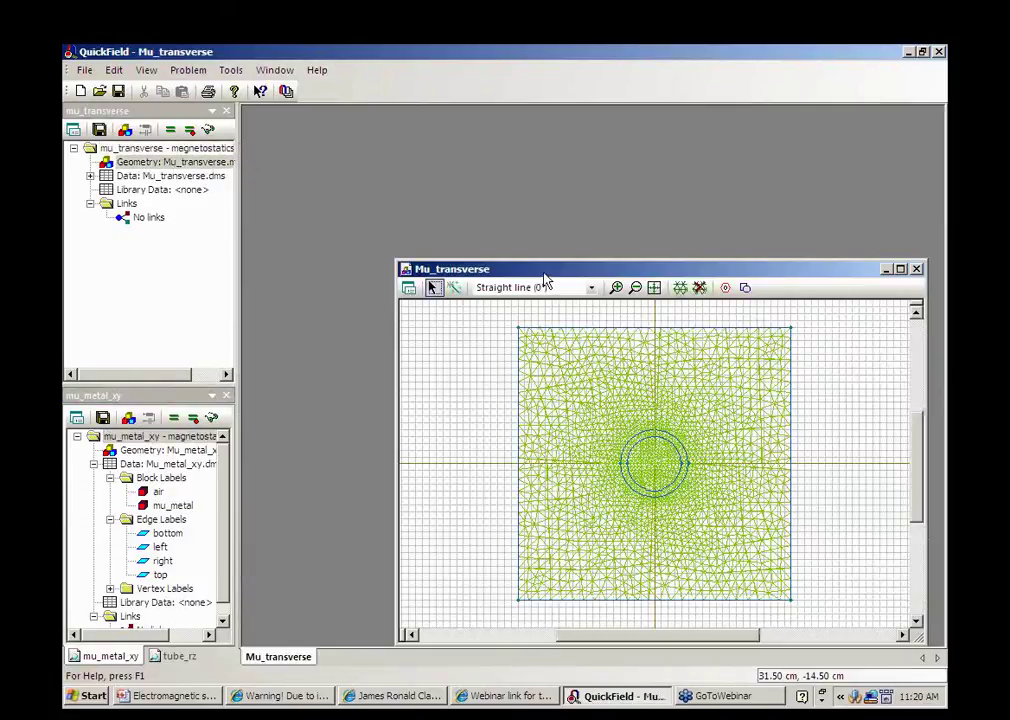
drag(512, 235, 466, 148)
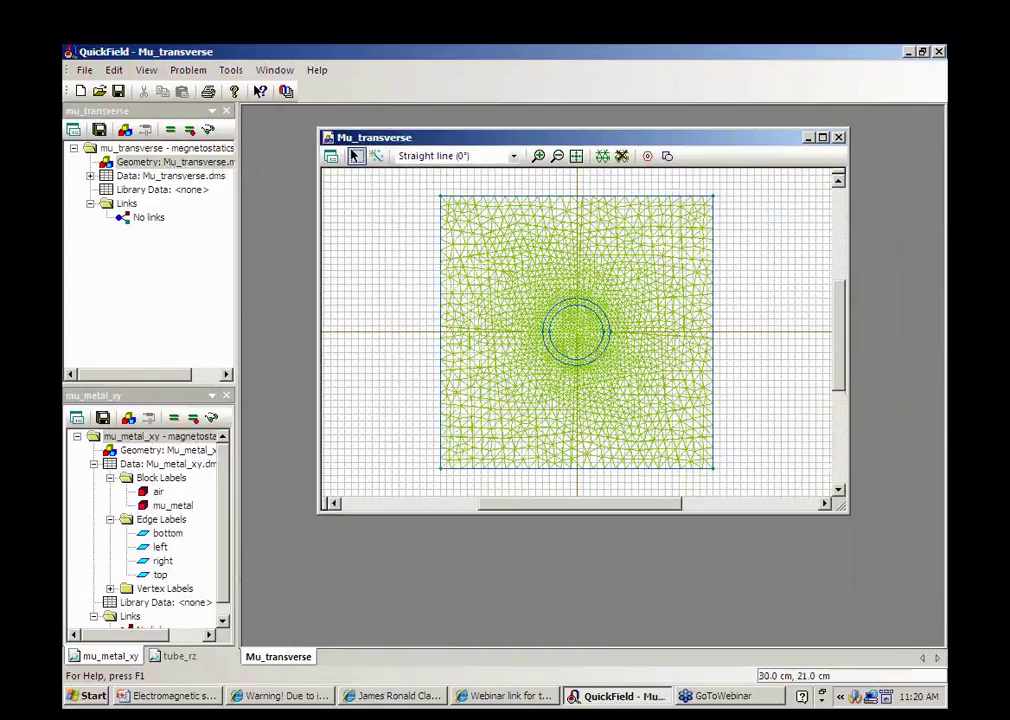
click(823, 138)
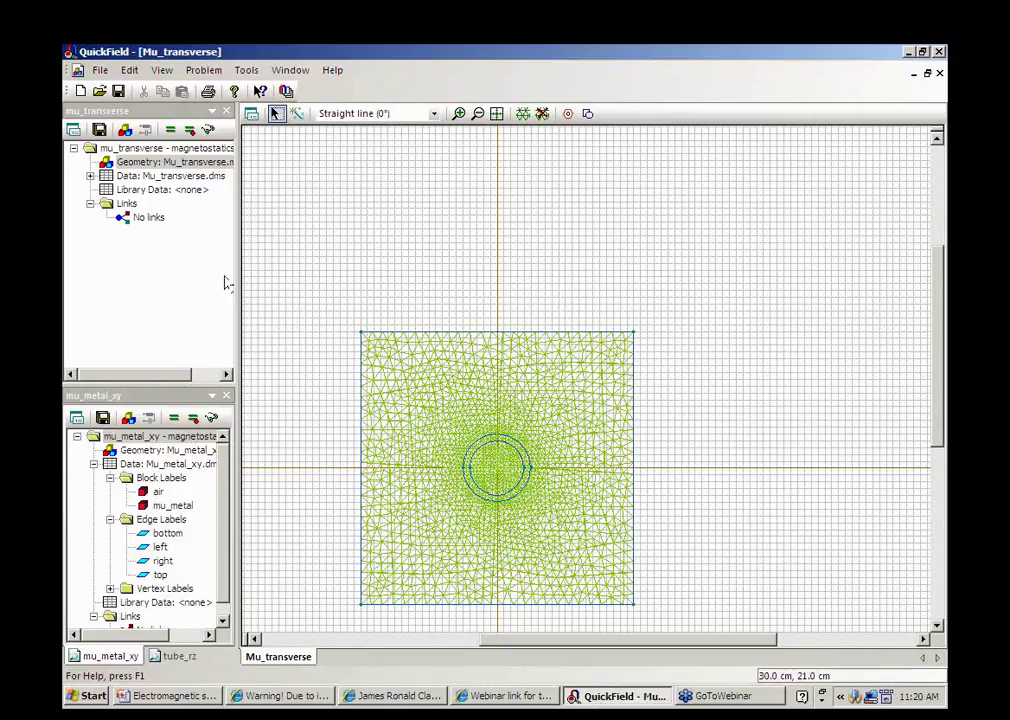
click(498, 116)
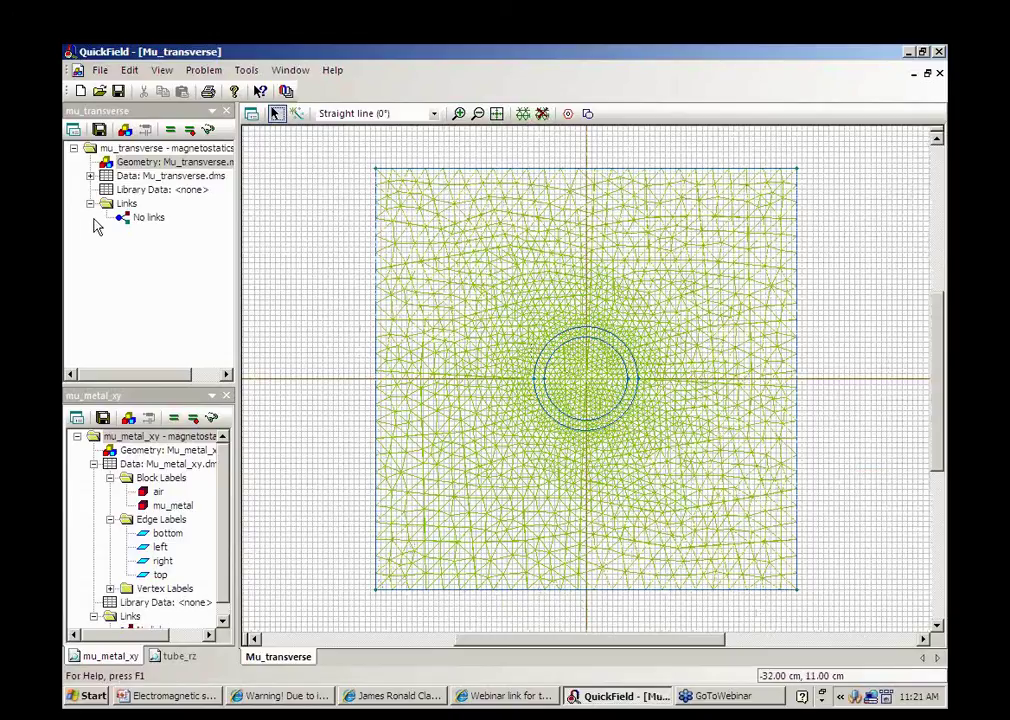
- Expand the Mu_transverse labels, highlighting the mu_metal ring and listing the four edge labels
click(91, 177)
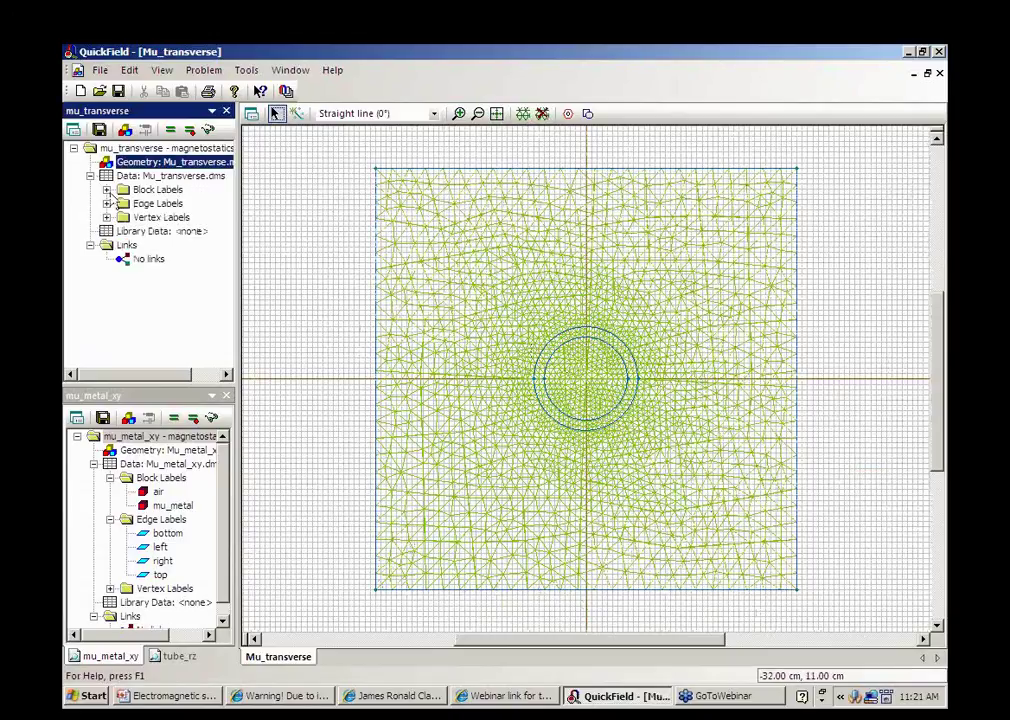
click(107, 189)
click(165, 217)
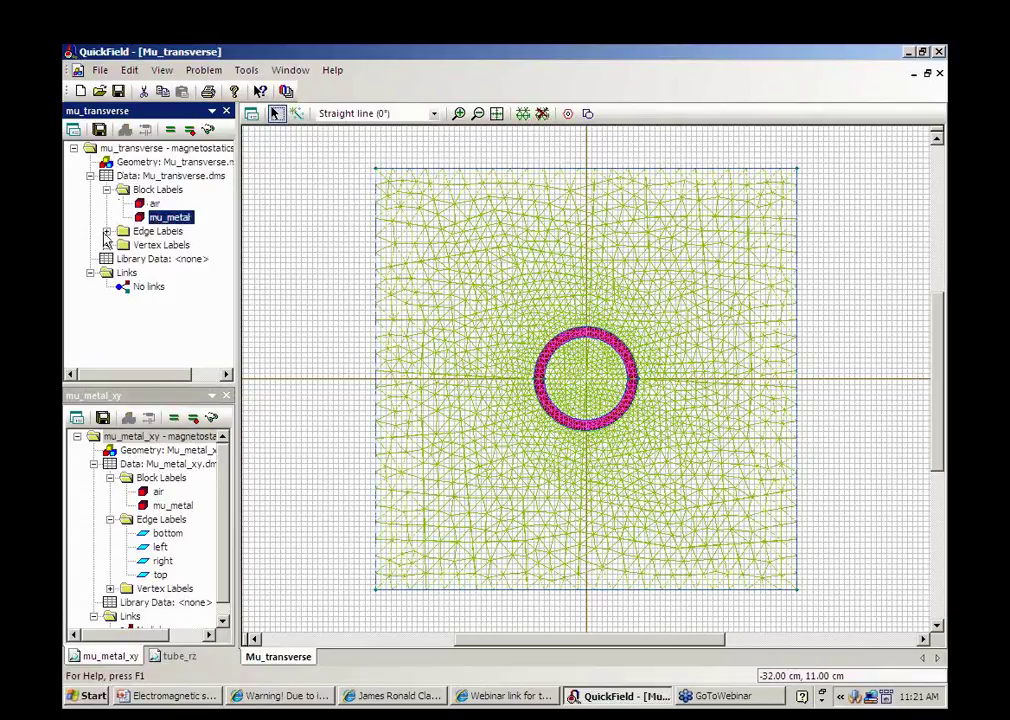
click(107, 231)
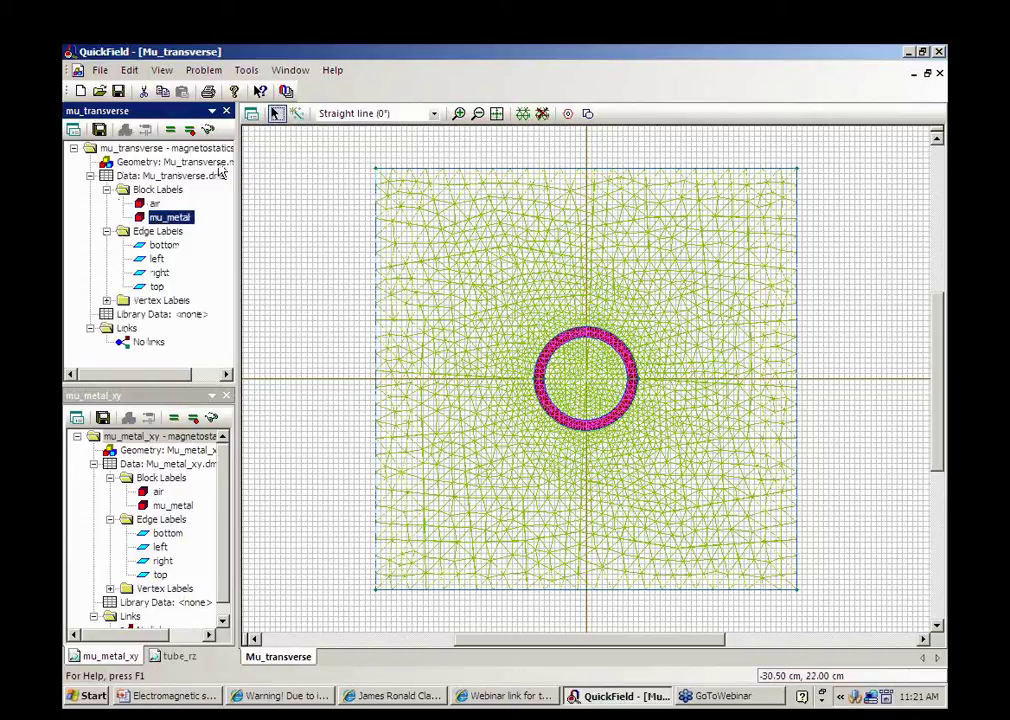
- Open the mu_transverse field-line results and switch on contour drawing
click(208, 131)
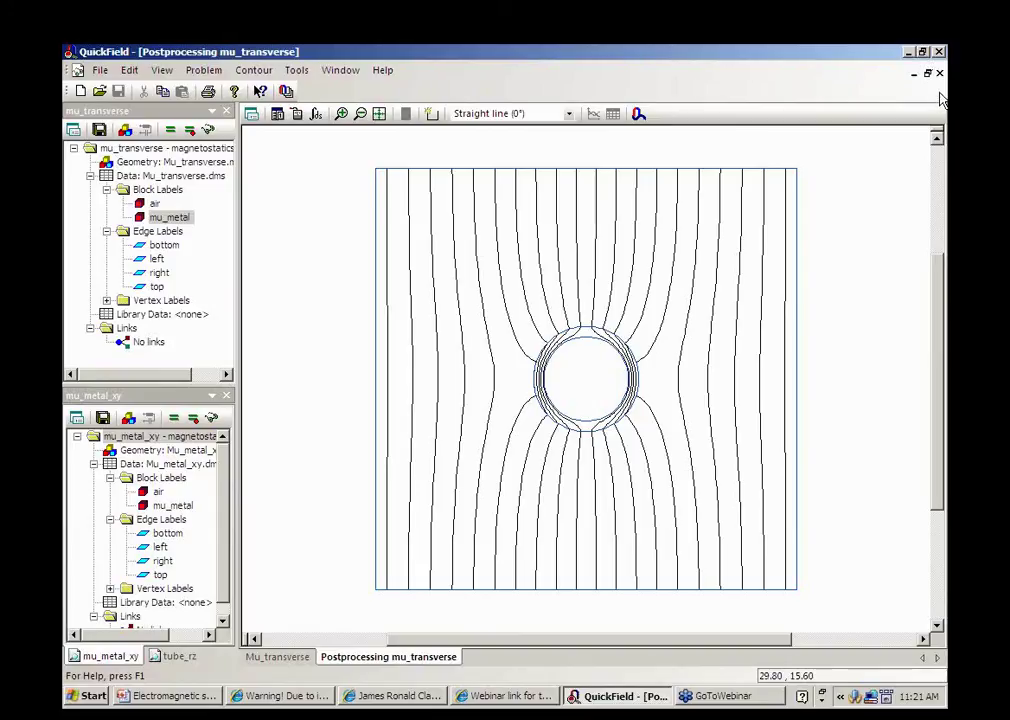
click(994, 94)
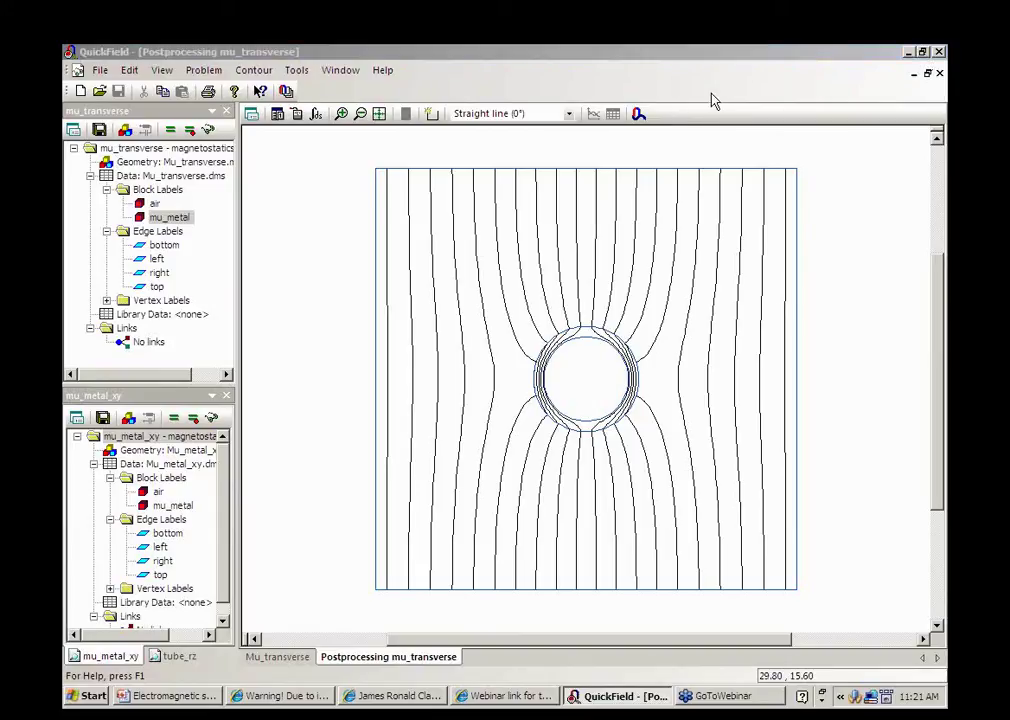
click(433, 114)
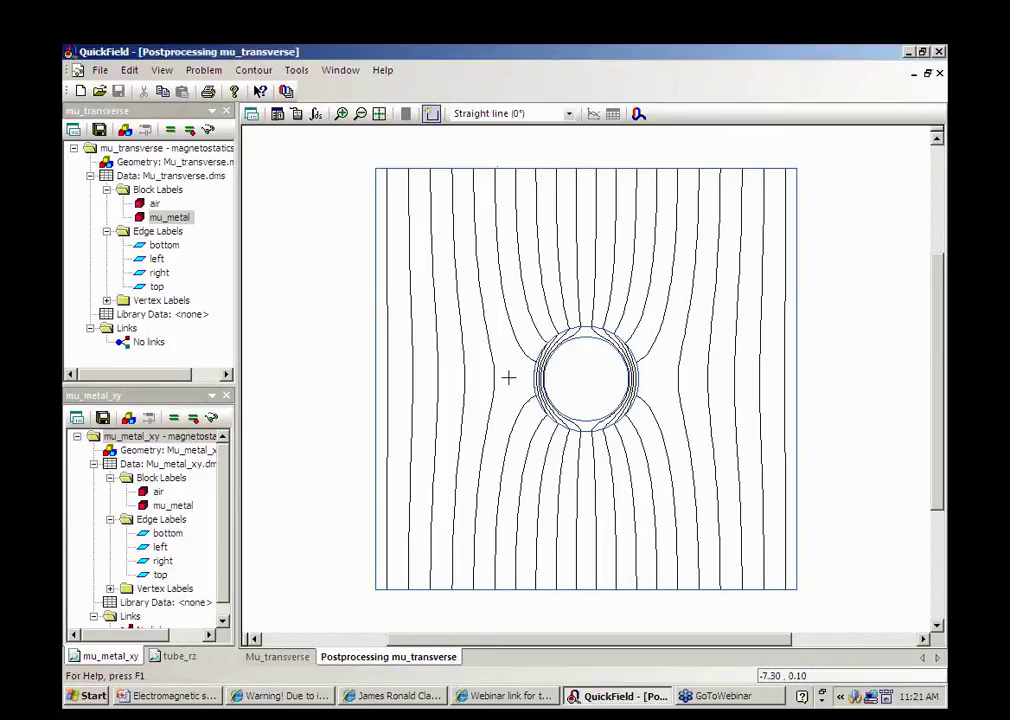
- Draw a vertical contour through the ring and plot its flux density B, peaking near 9.3 T
drag(586, 253, 588, 511)
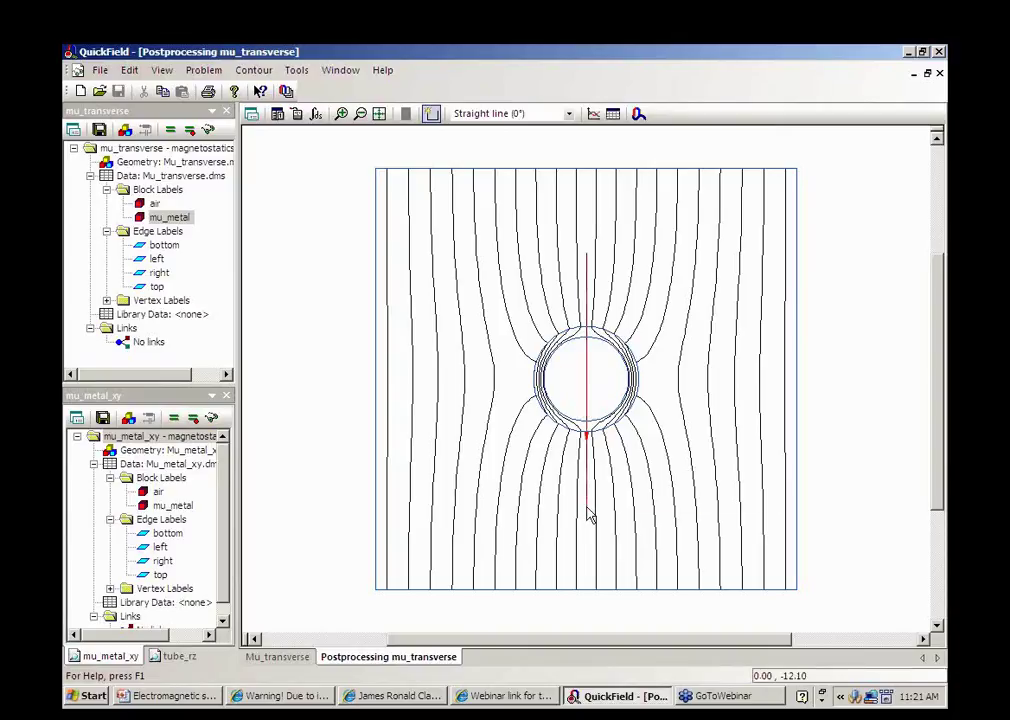
right_click(586, 509)
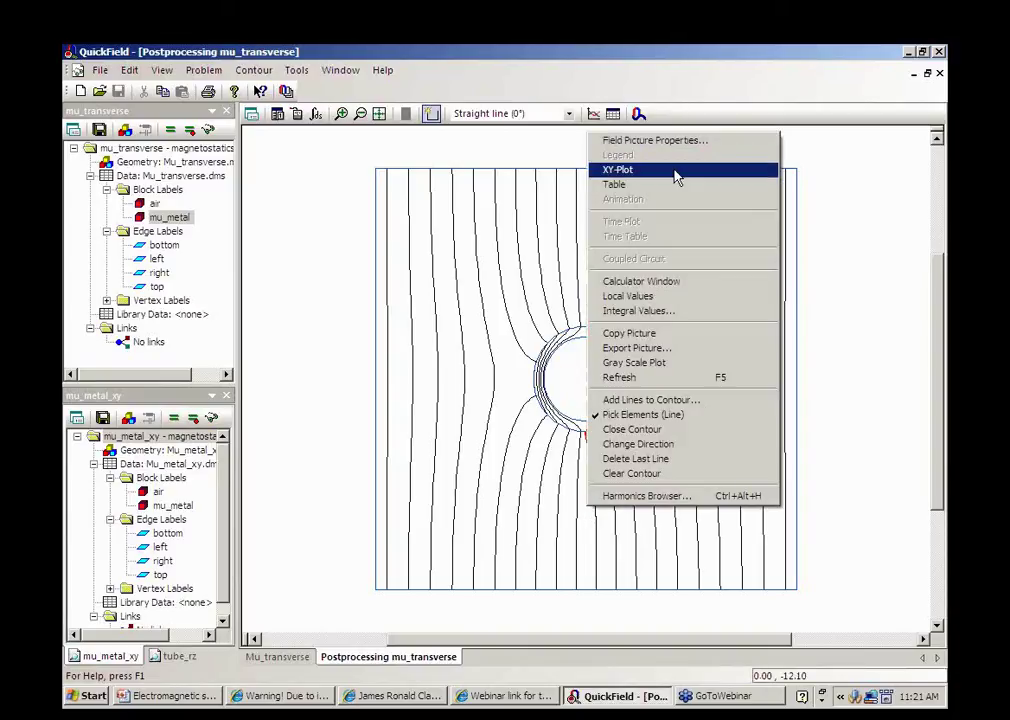
click(677, 177)
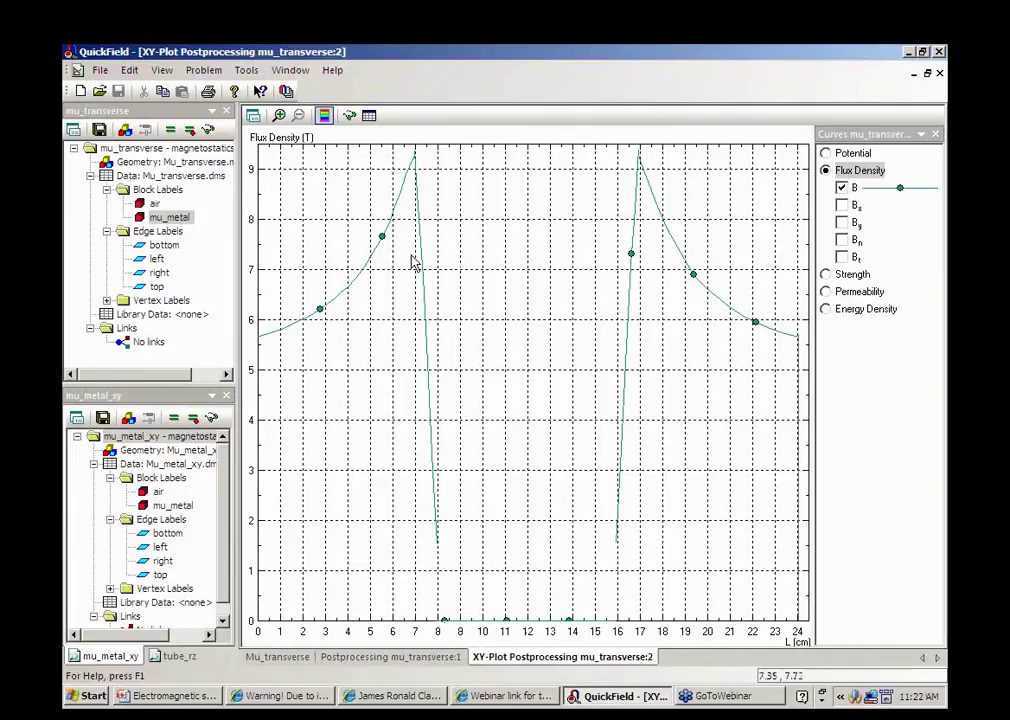
click(290, 70)
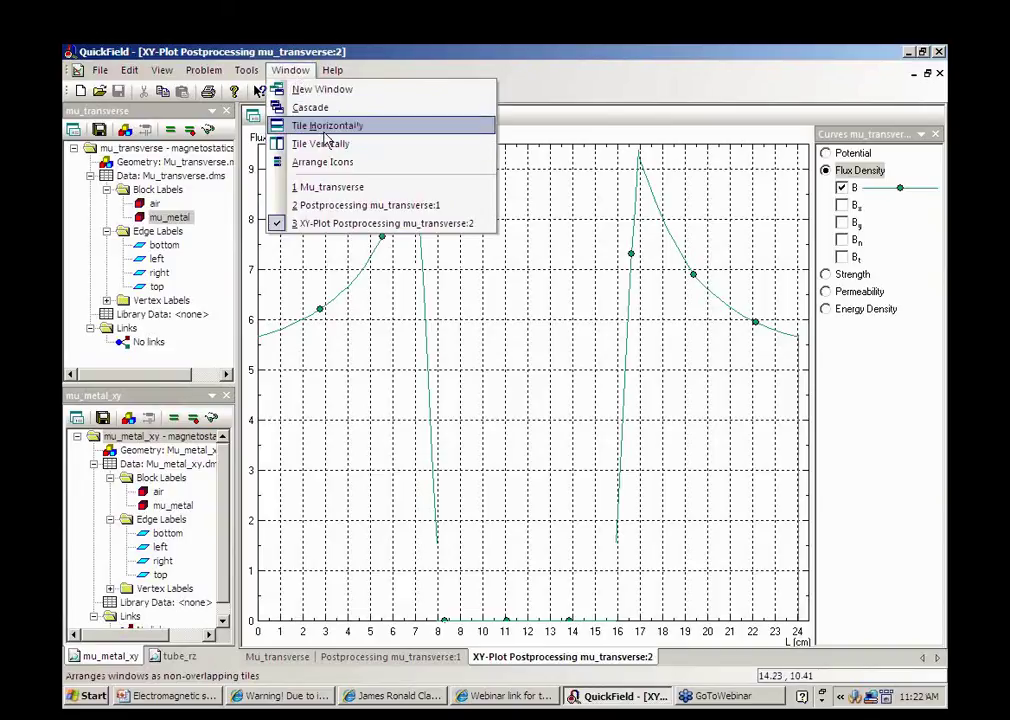
- Maximize the transverse field view and read local values inside the ring (about 0.0053 T)
click(324, 132)
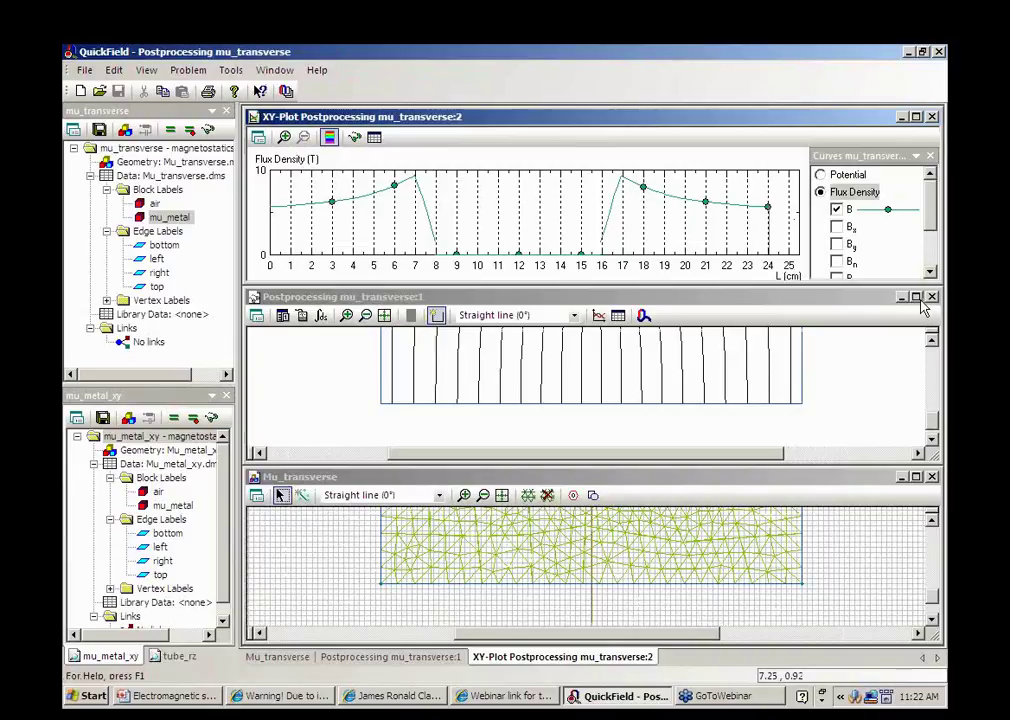
click(915, 297)
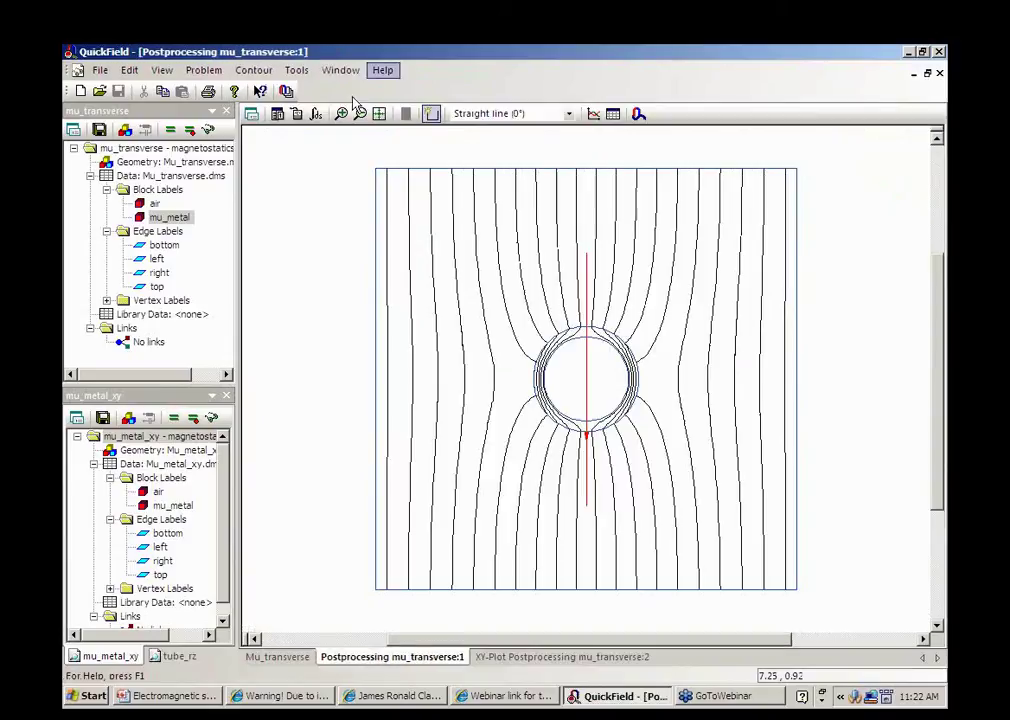
click(297, 114)
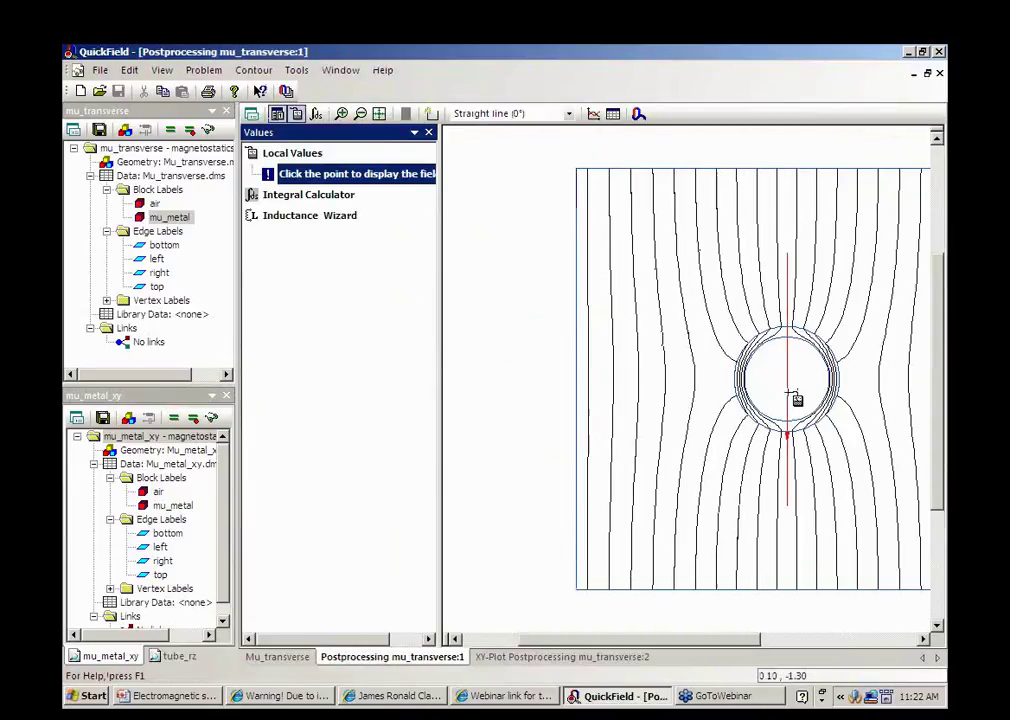
click(796, 365)
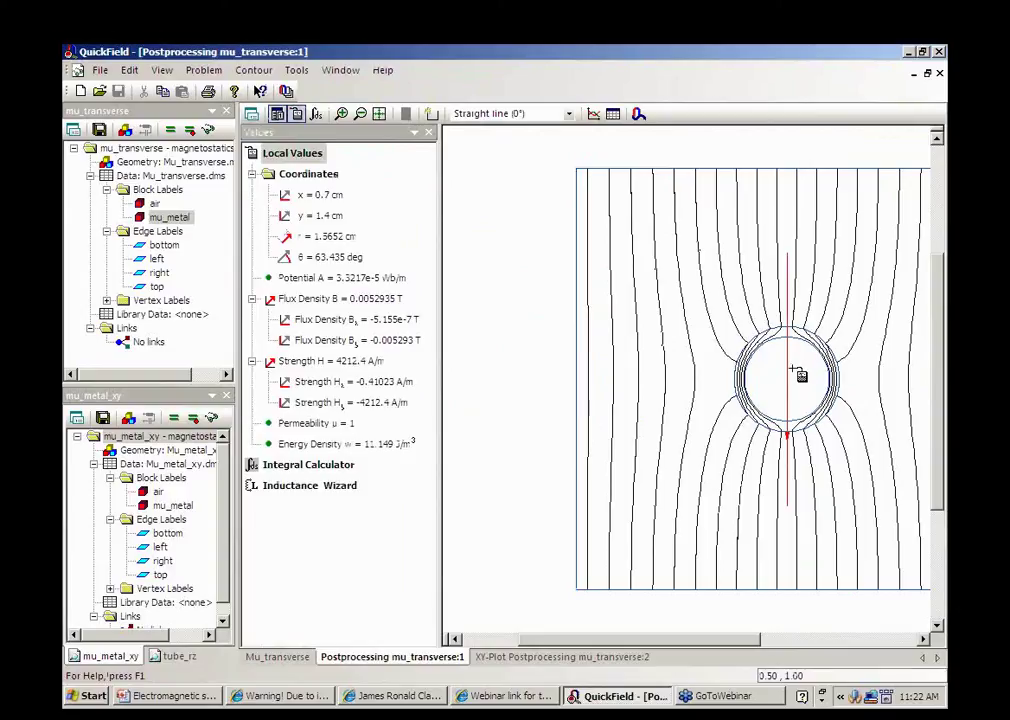
click(785, 380)
click(797, 387)
click(799, 375)
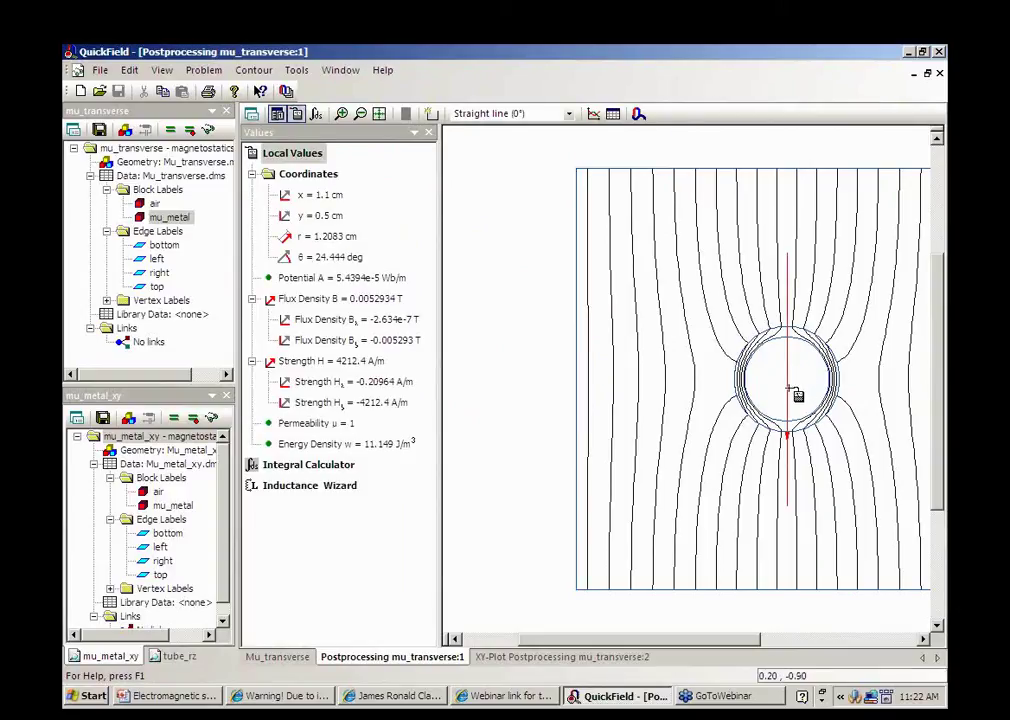
click(792, 392)
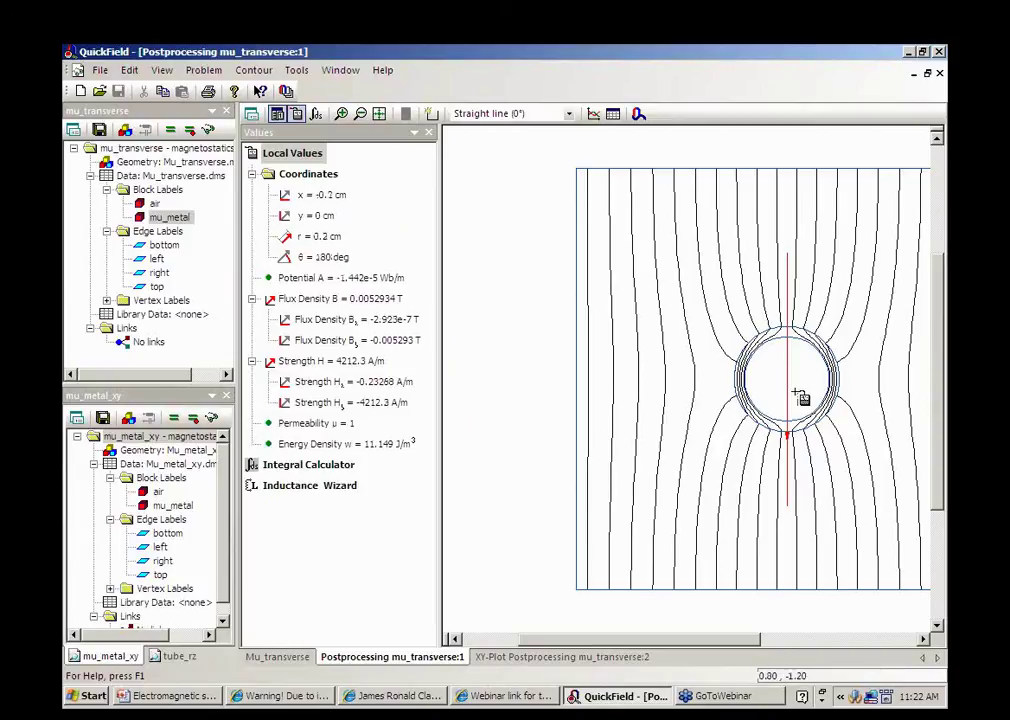
click(781, 400)
click(776, 394)
click(783, 377)
- Compare local values above the ring near the top edge (about 4.84 T) with the centre
click(655, 218)
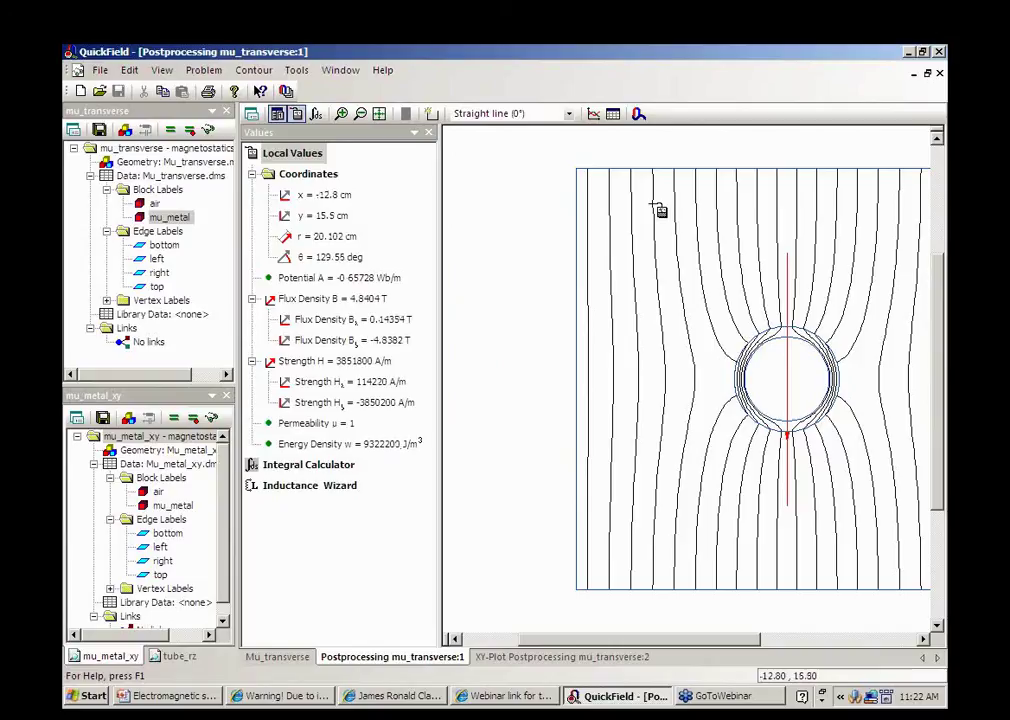
click(658, 207)
click(748, 204)
click(794, 210)
click(783, 382)
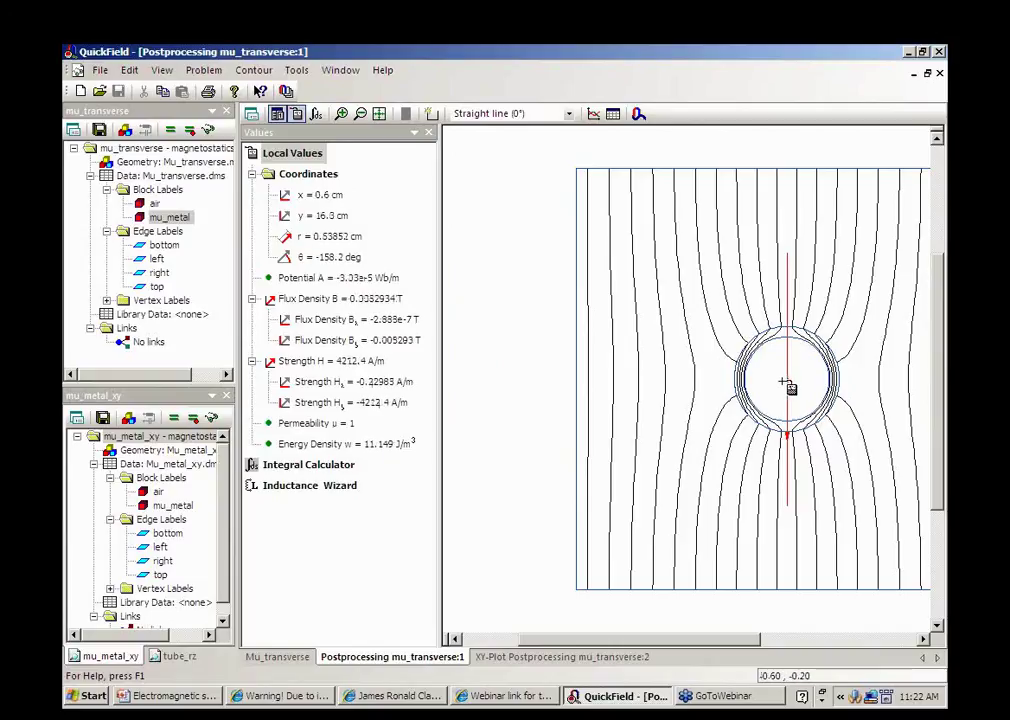